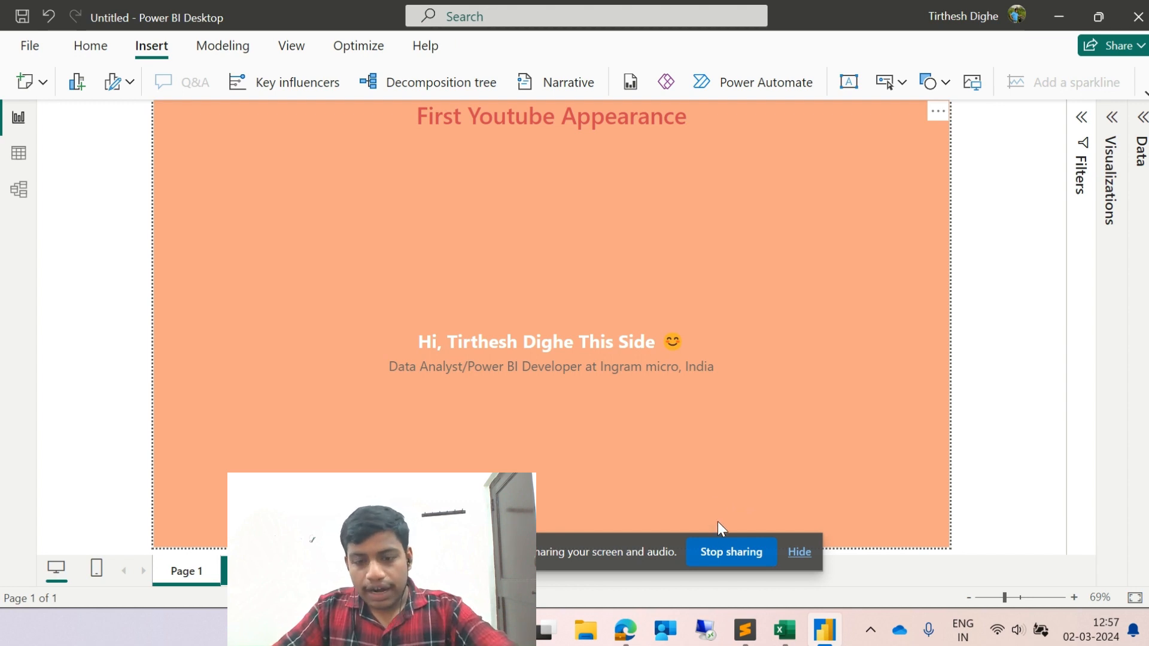
Switch to the Department Store workbook in Excel, with the Customers sheet in view
mouse_move(780, 634)
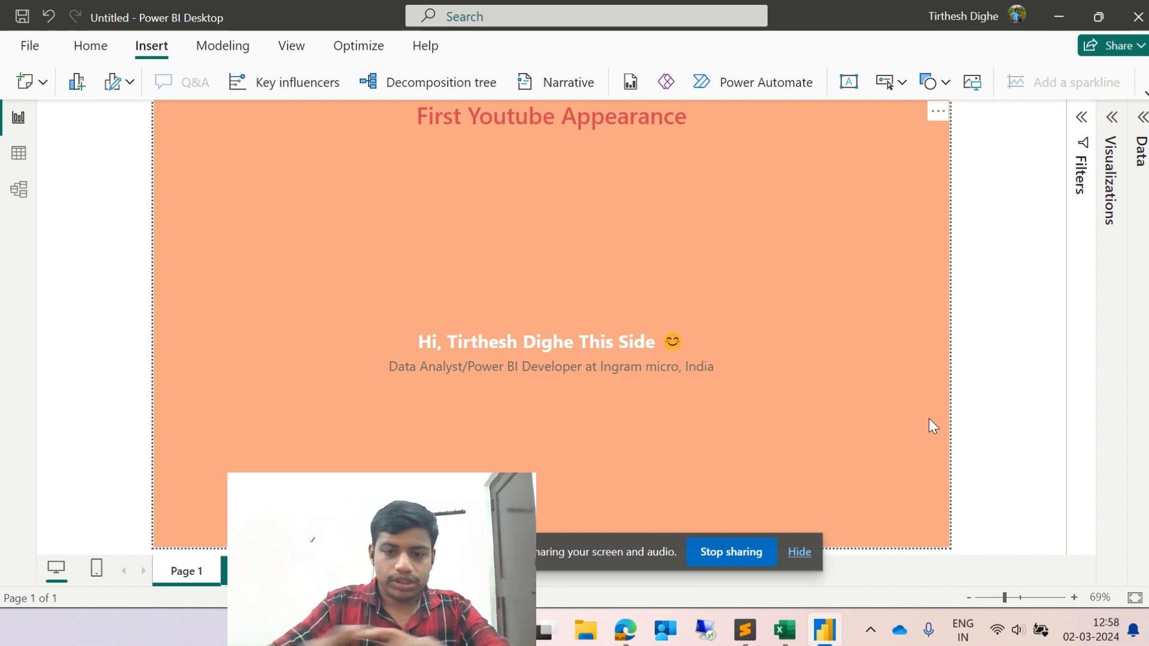
click(777, 619)
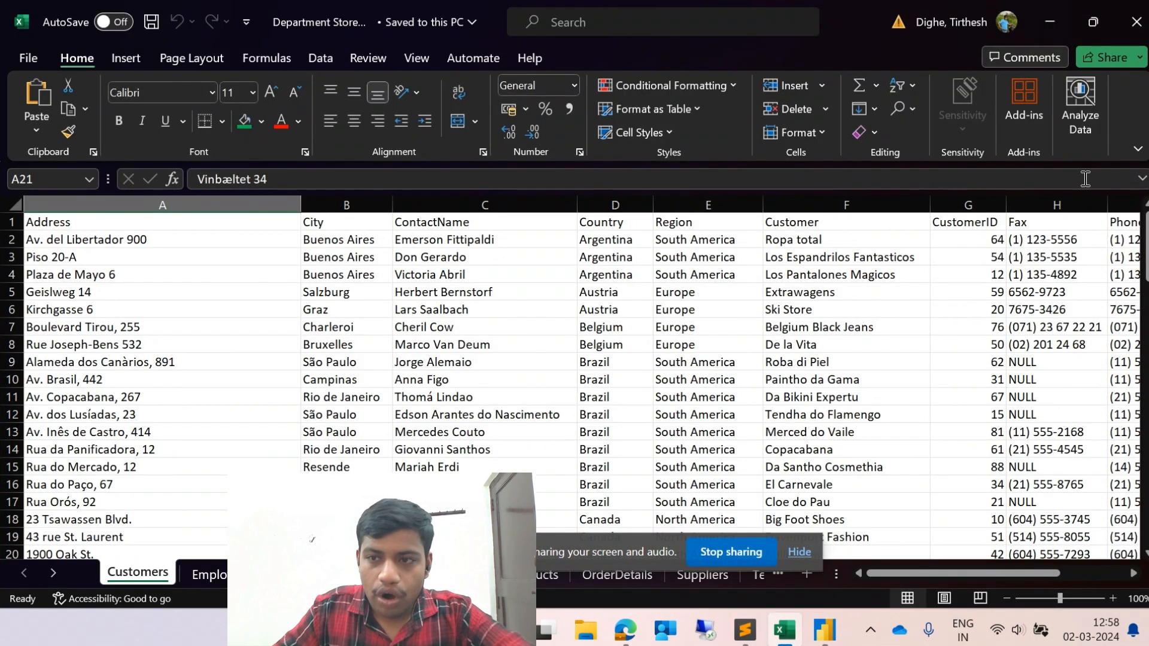
click(1137, 150)
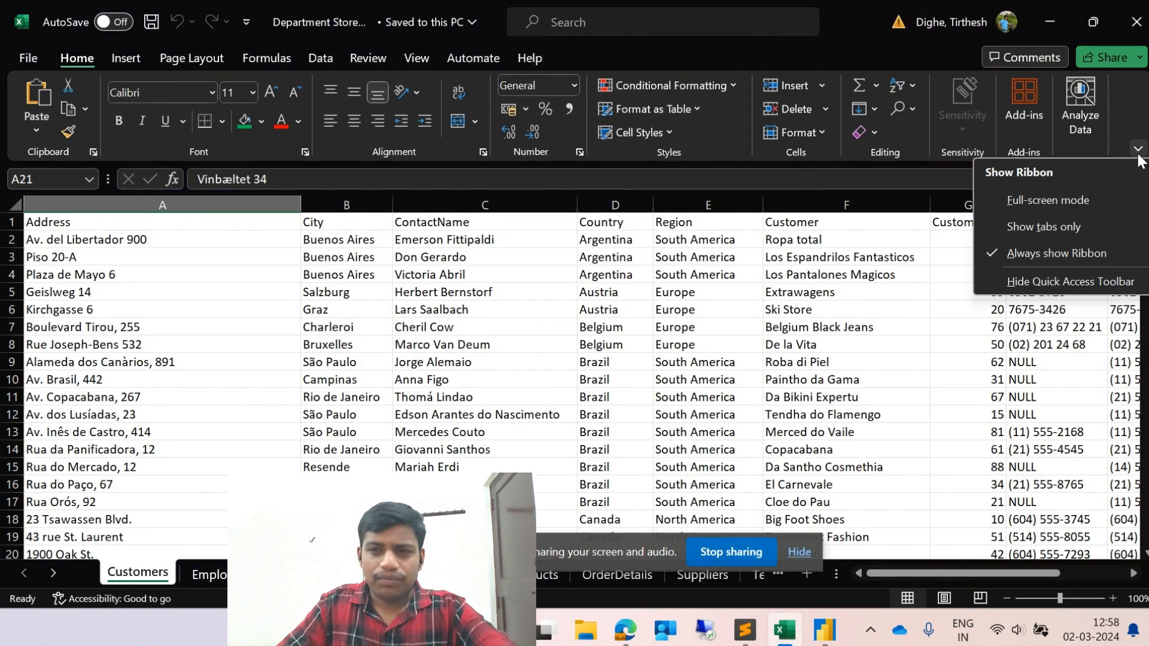
click(1138, 155)
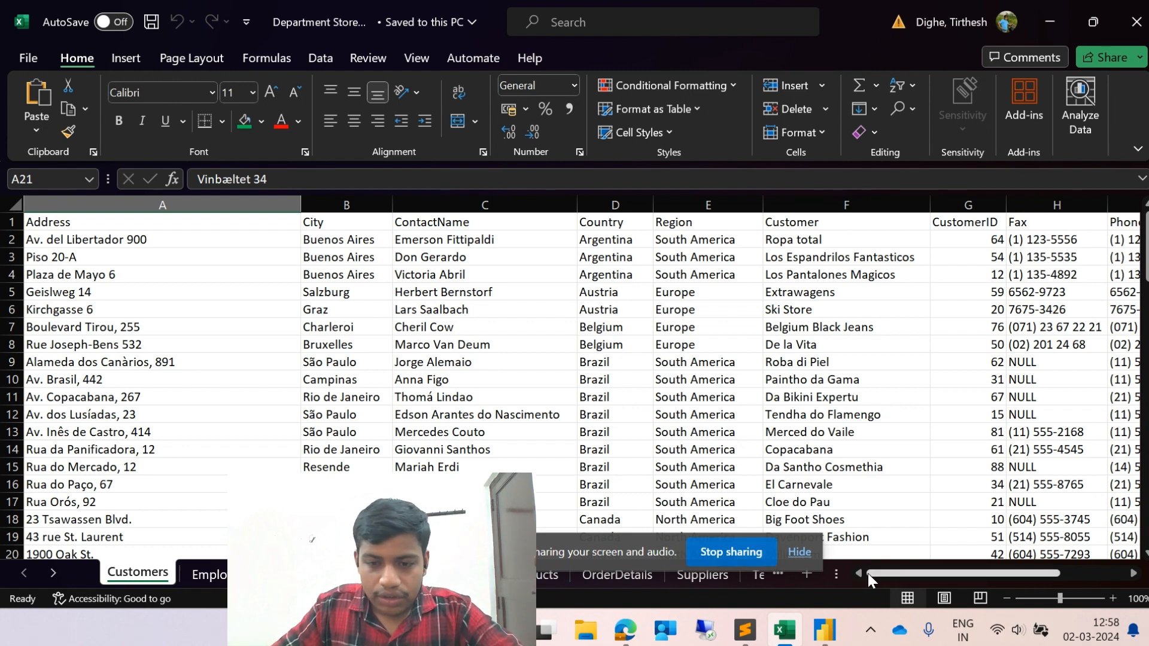
Look through the Customers, Employees, Offices and OrderHeader sheets, then return to the Customers sheet
mouse_move(953, 577)
mouse_down()
mouse_move(1022, 577)
mouse_move(964, 579)
mouse_up()
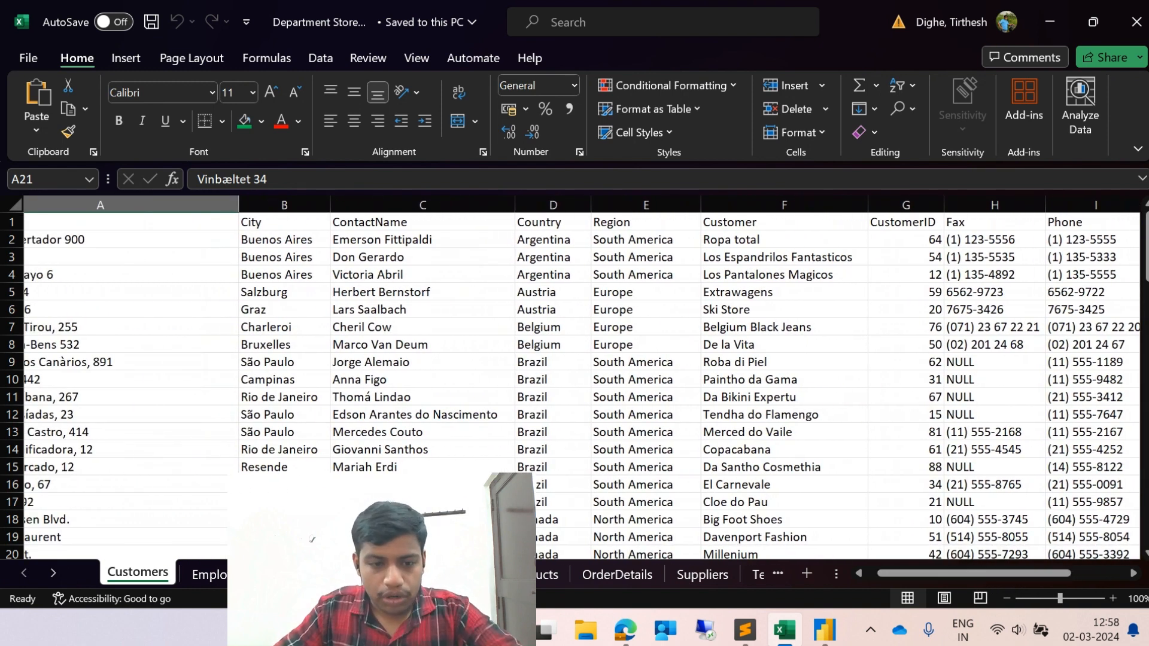
click(199, 581)
click(295, 578)
click(359, 578)
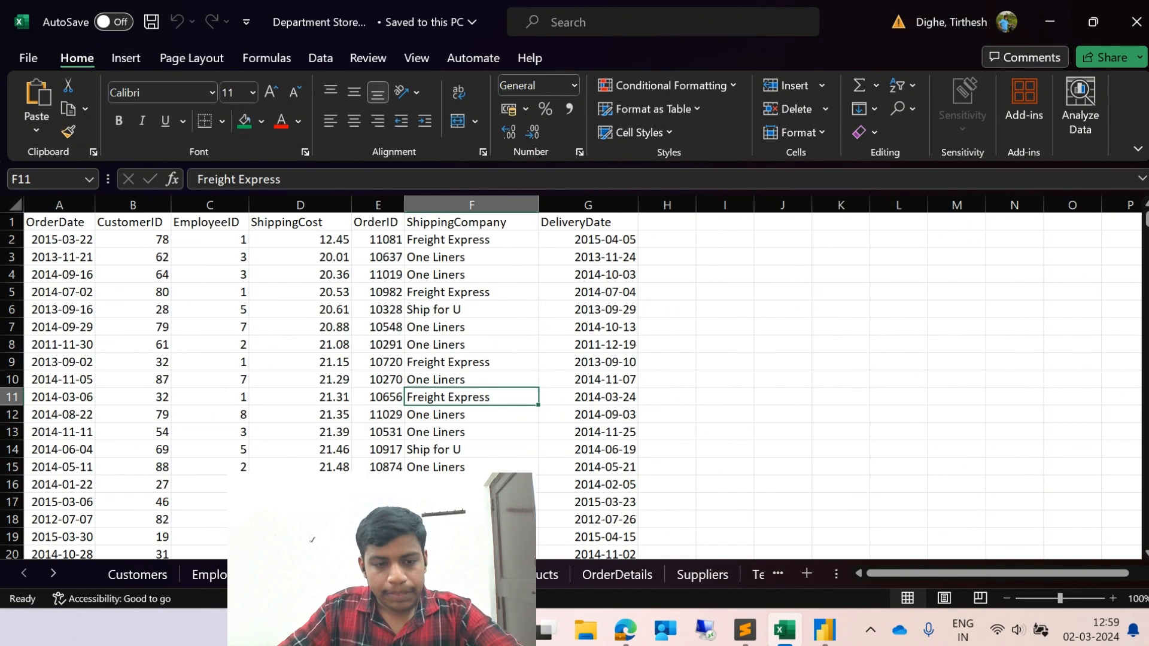
click(163, 581)
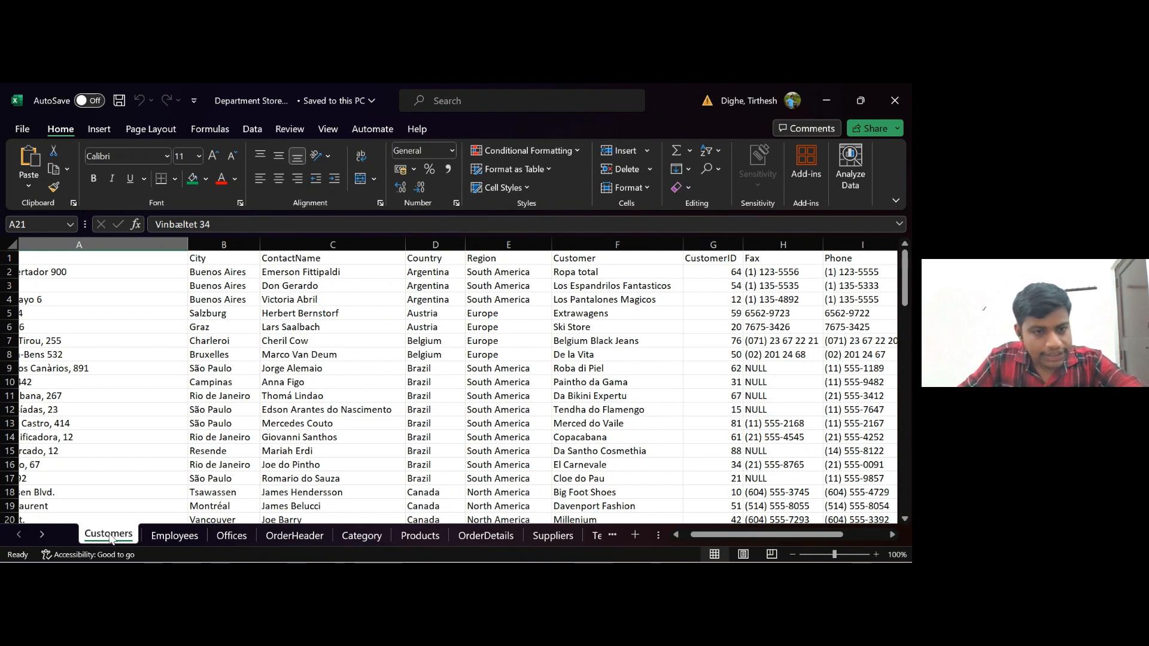
Examine the Customers sheet's columns from end to end, going through the headers from Address to Customer
drag(691, 533, 686, 534)
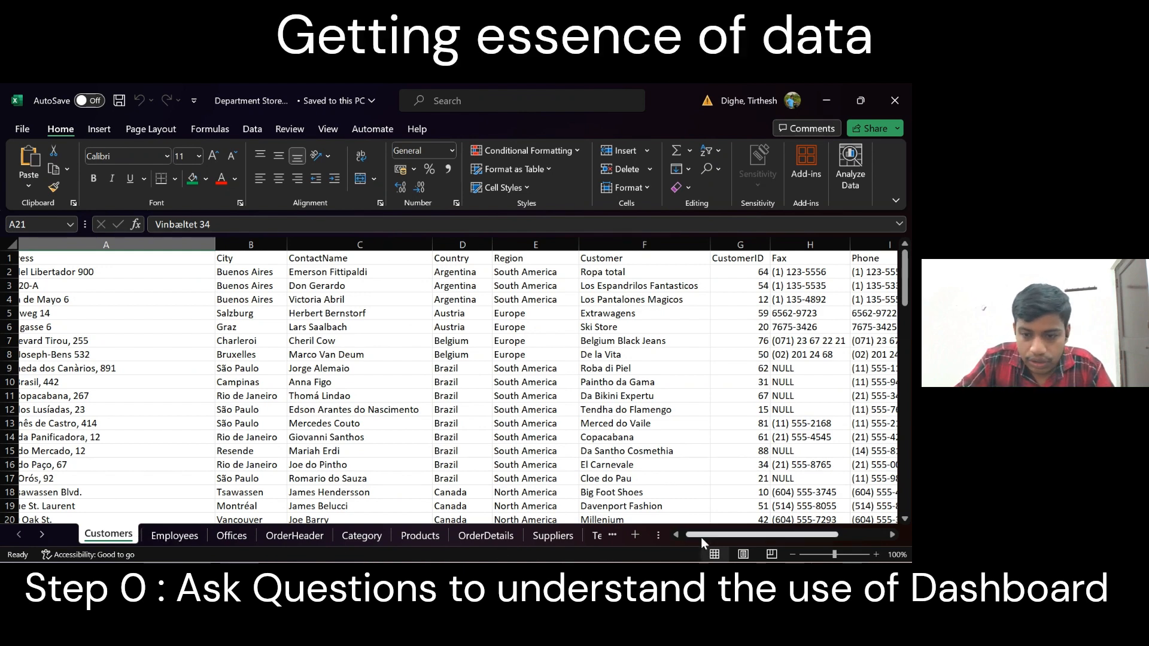
drag(701, 537, 694, 536)
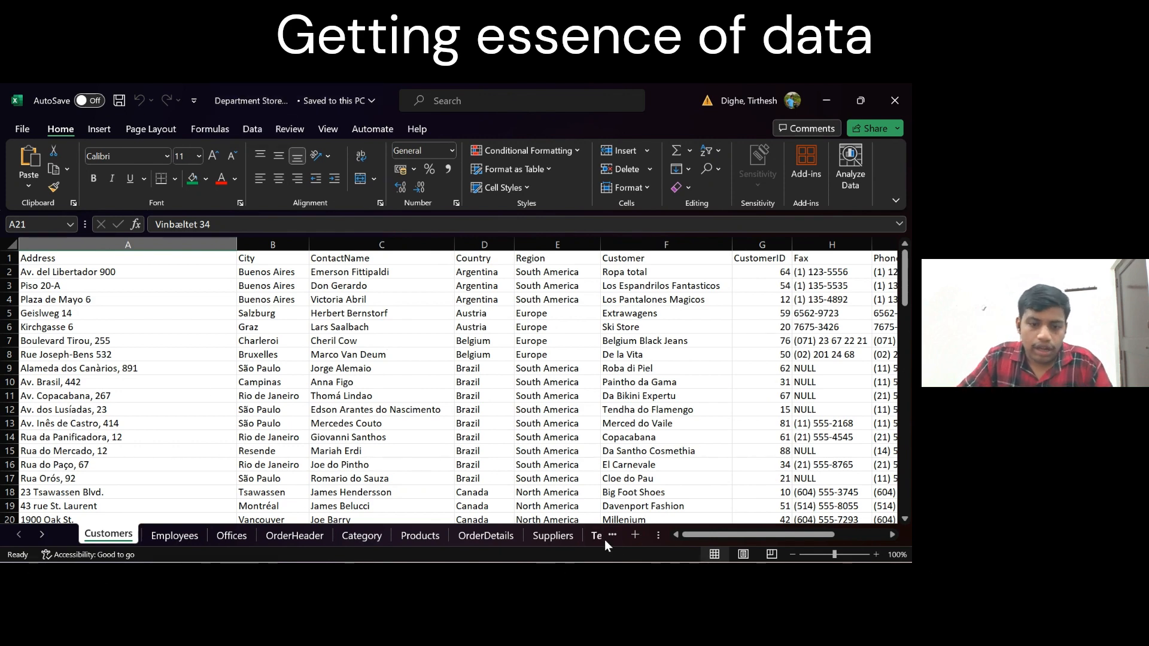
drag(708, 534, 787, 537)
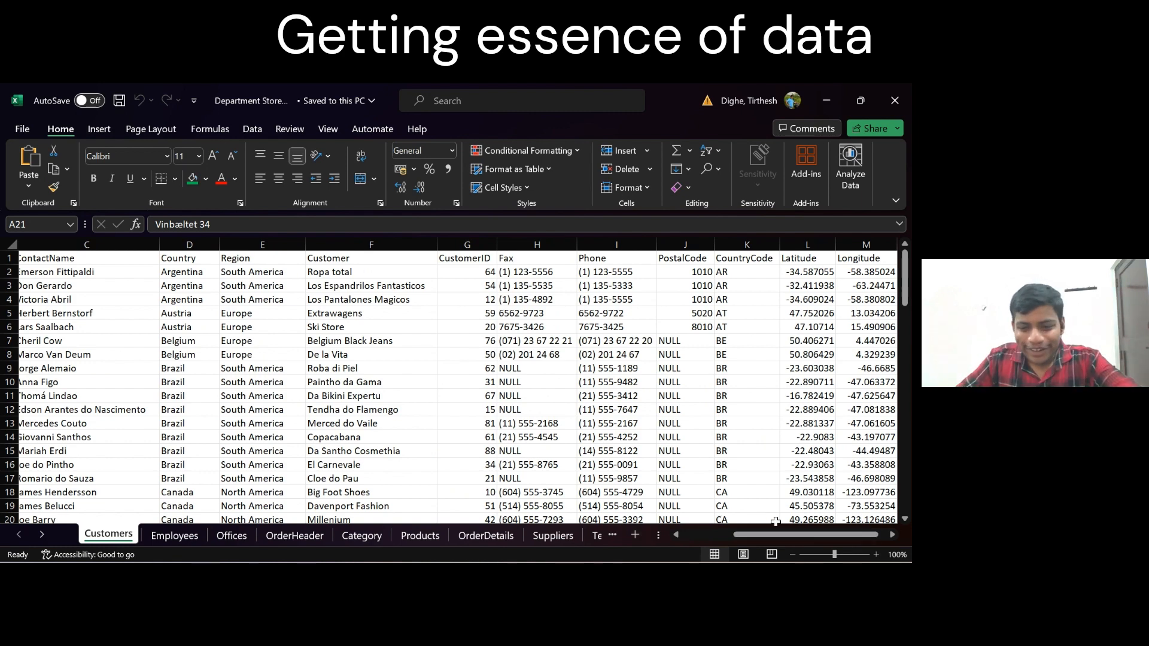
drag(776, 534, 723, 537)
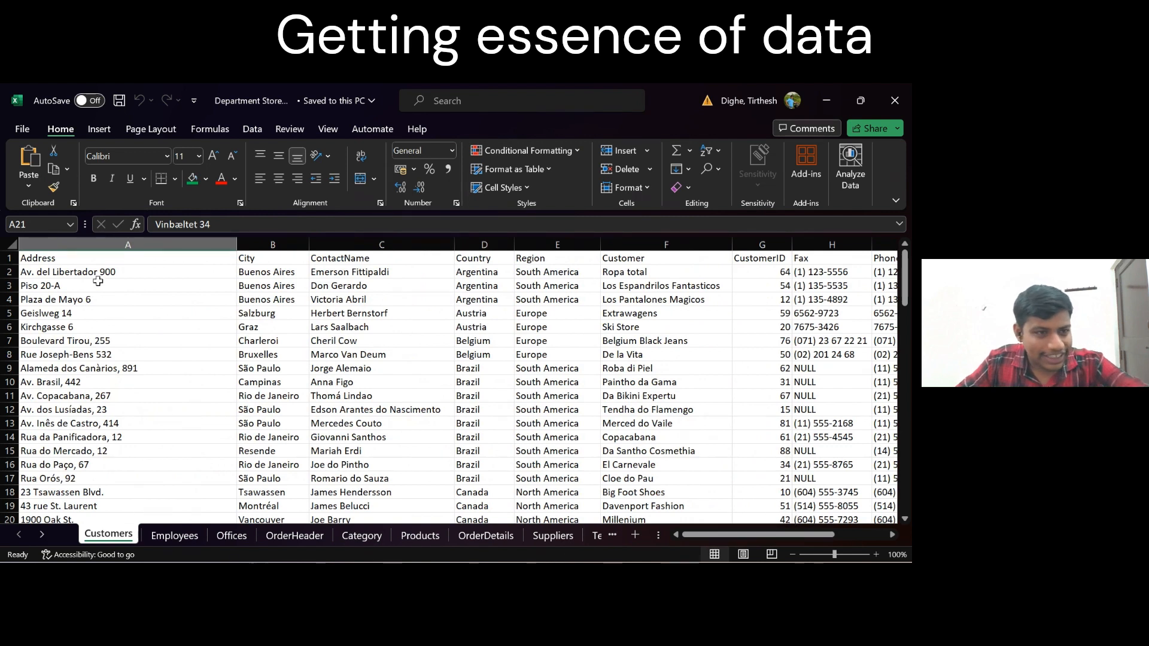
click(81, 264)
click(275, 261)
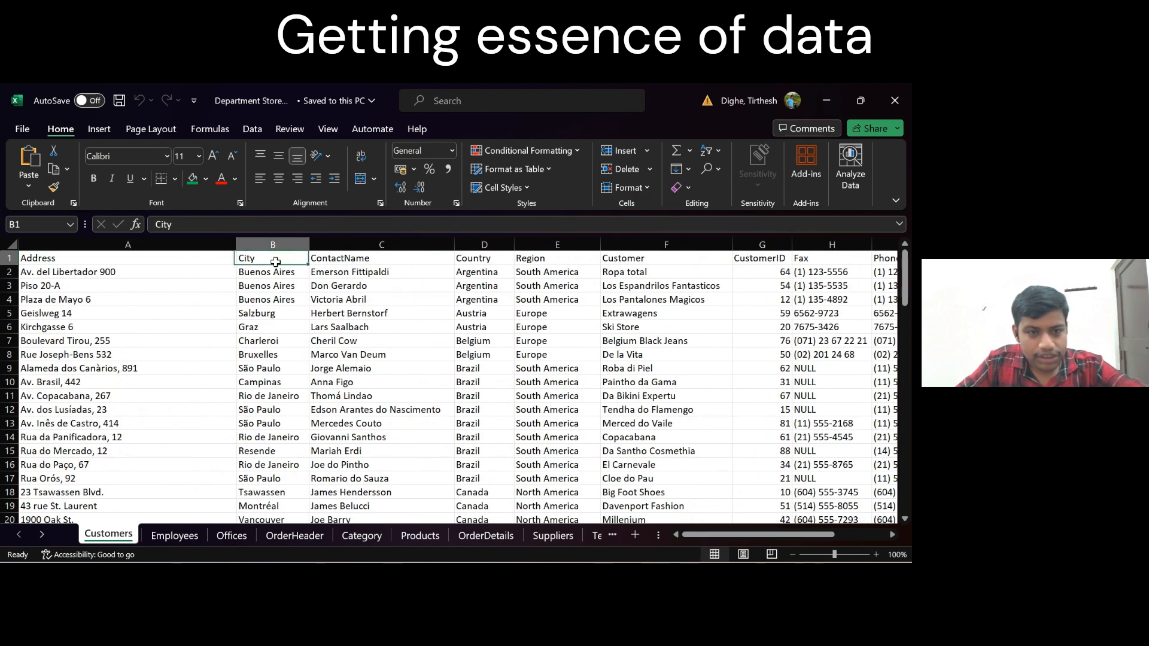
click(347, 261)
click(496, 260)
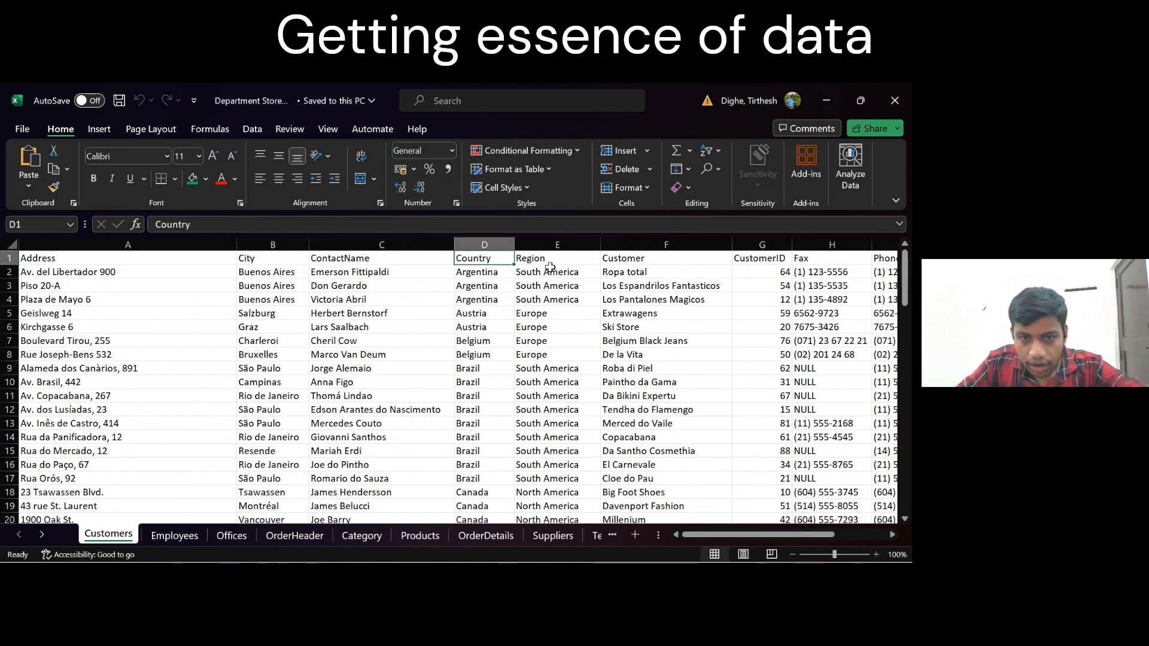
click(576, 264)
click(653, 261)
Examine the Country, Region, PostalCode, CountryCode and coordinate data of the first customers
drag(496, 272, 556, 479)
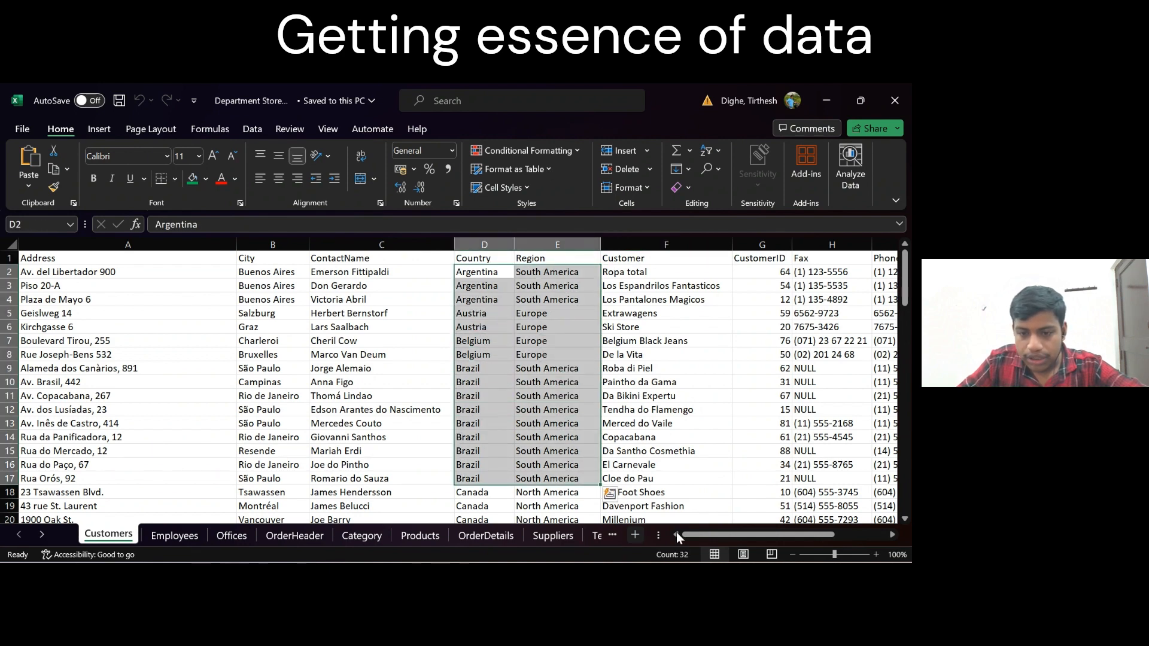
drag(708, 534, 744, 538)
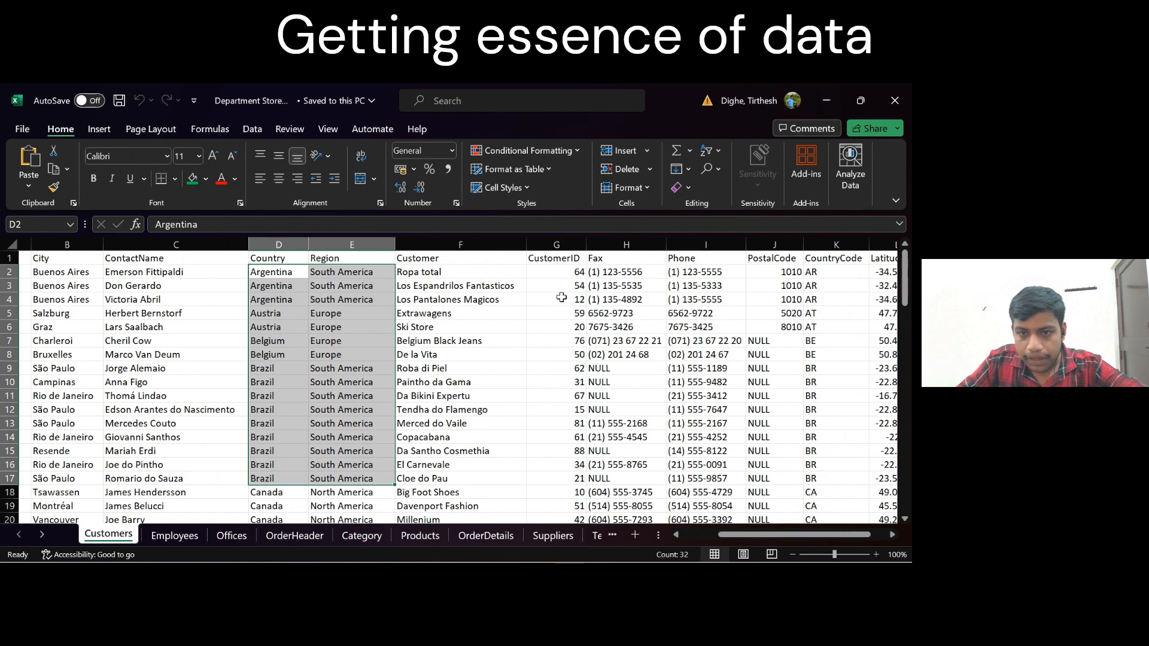
drag(767, 271, 767, 302)
key(Right)
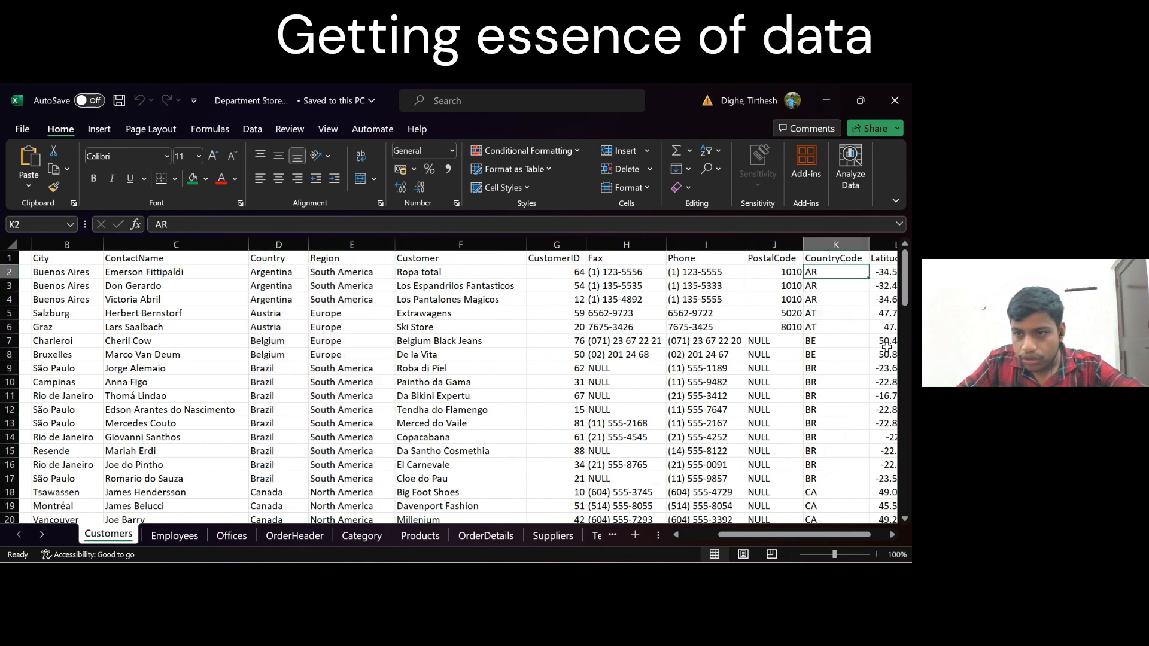
drag(815, 533, 831, 534)
drag(867, 275, 13, 396)
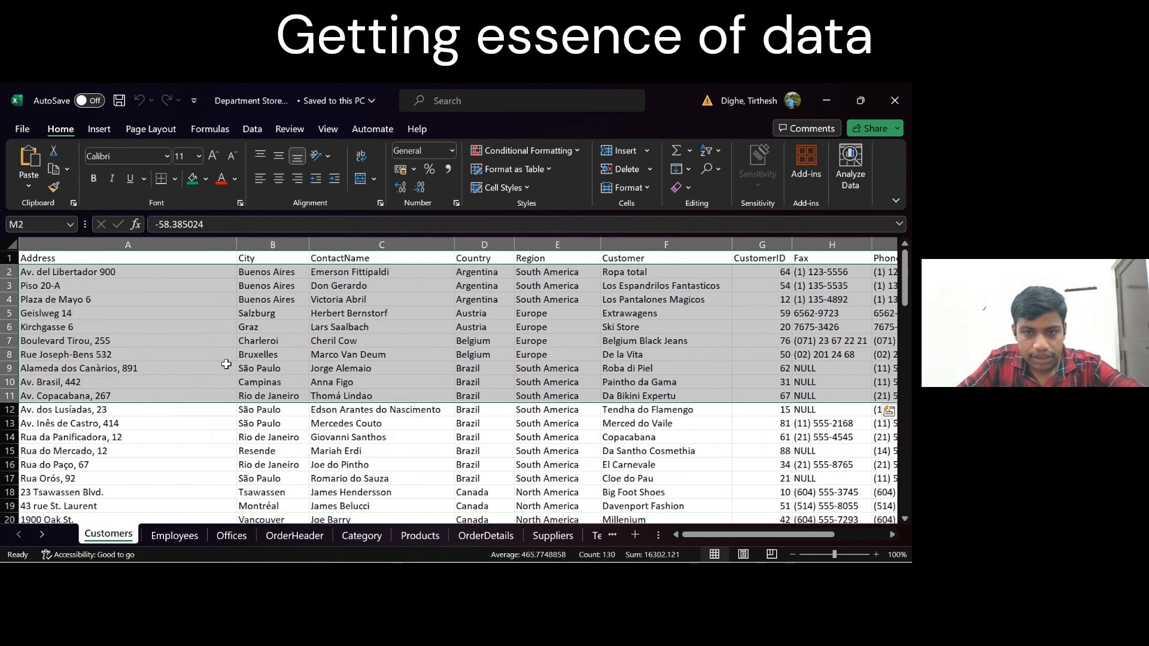
click(353, 355)
Open the Employees sheet and examine the employee details, EmployeeGender, AnnualSalary and Sales Target columns
click(174, 535)
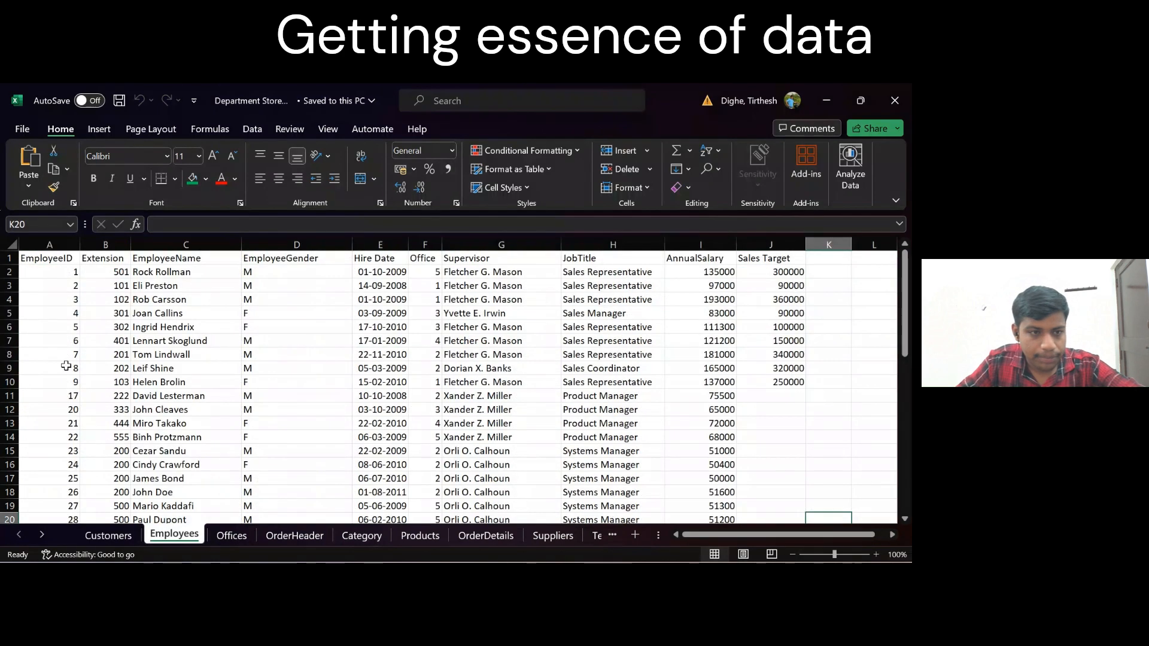
drag(70, 288, 422, 333)
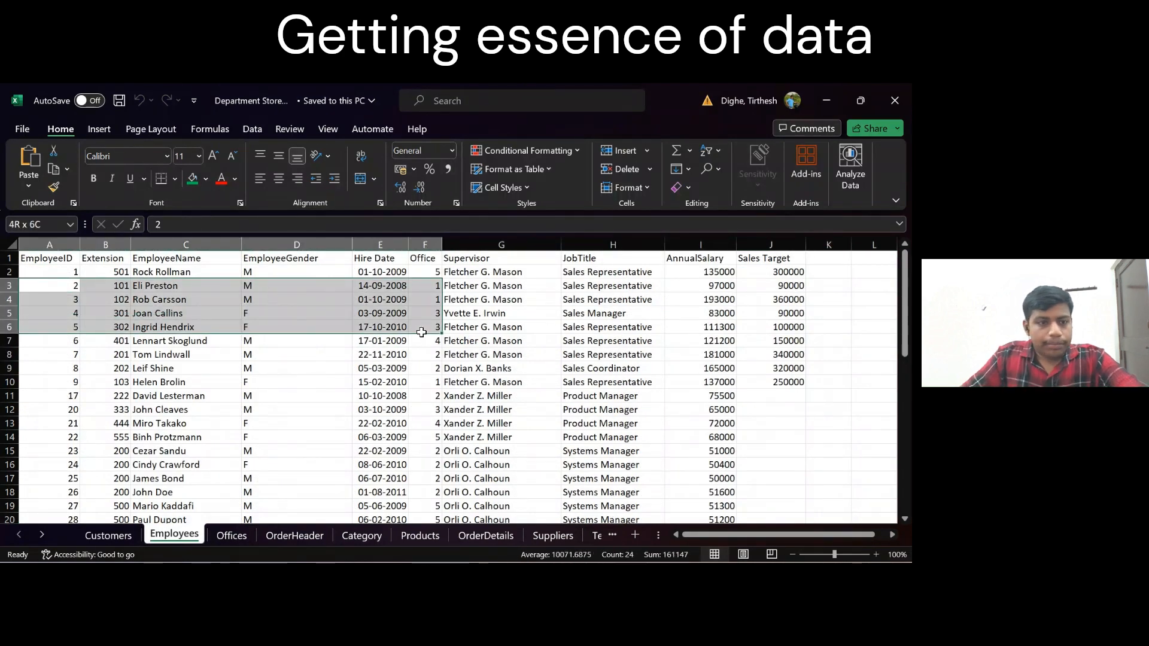
drag(296, 286, 299, 379)
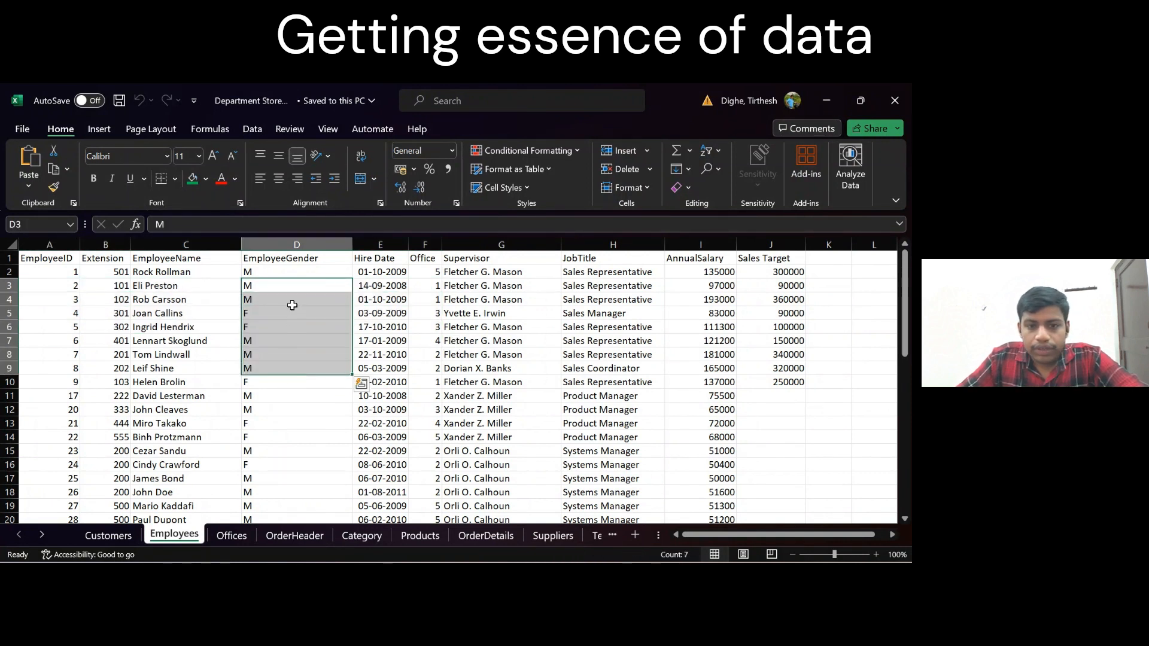
drag(697, 286, 694, 379)
drag(789, 286, 787, 328)
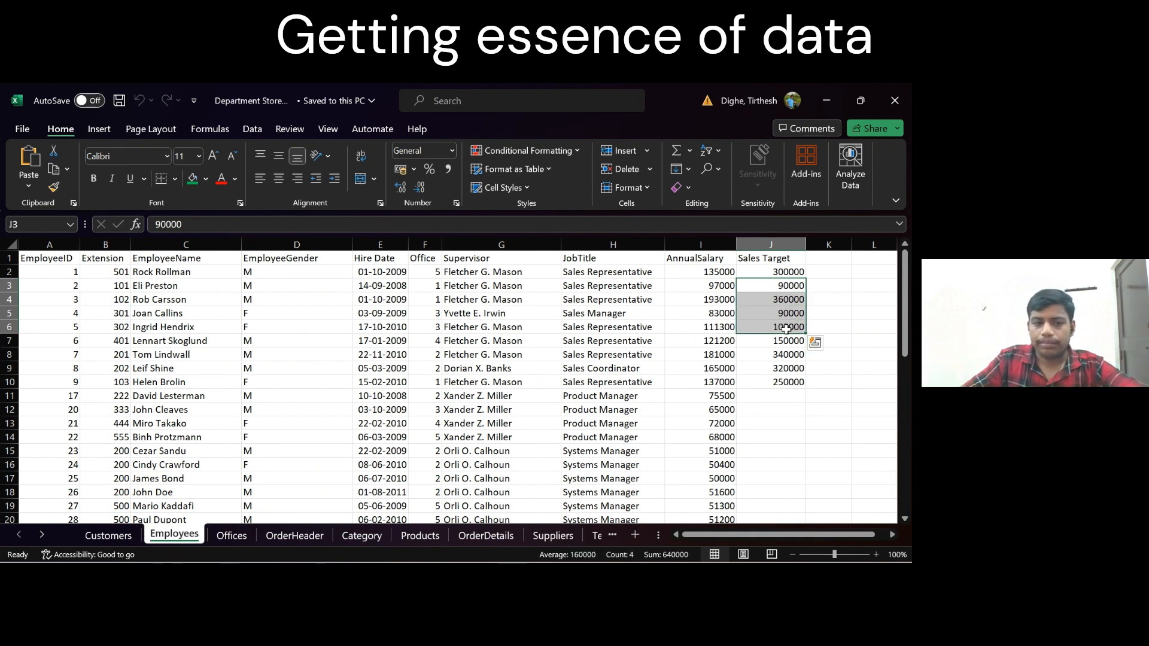
Compare the employees' Sales Target figures in J2:J10 with their AnnualSalary figures
click(769, 283)
key(ctrl+shift+Down)
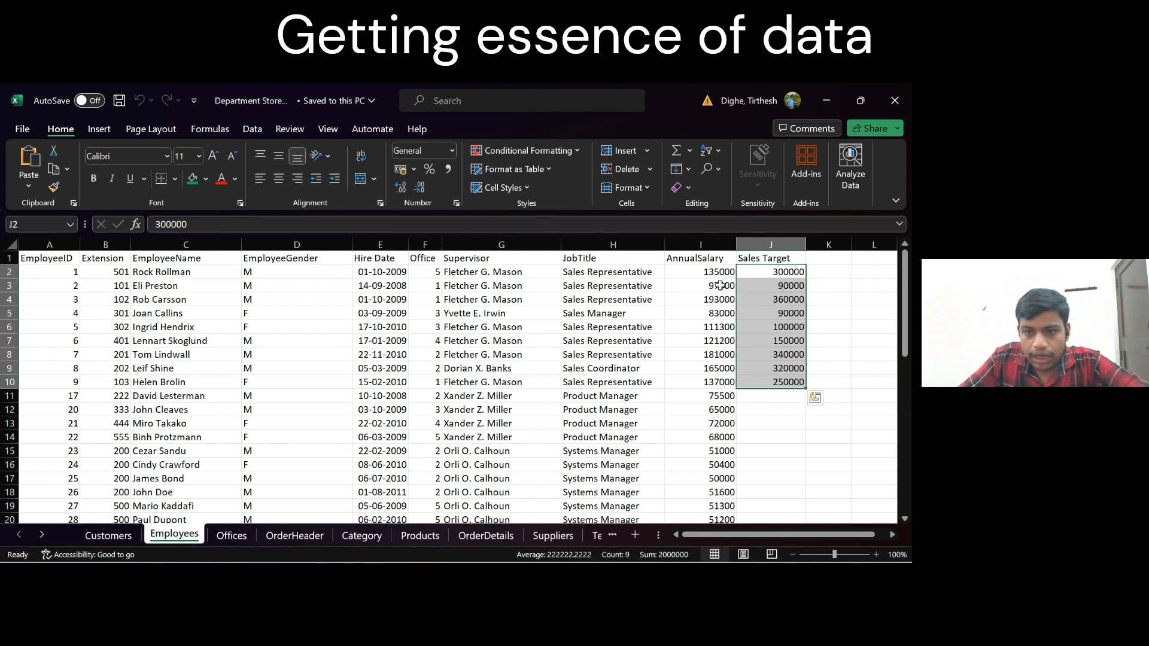
drag(712, 272, 713, 396)
click(712, 289)
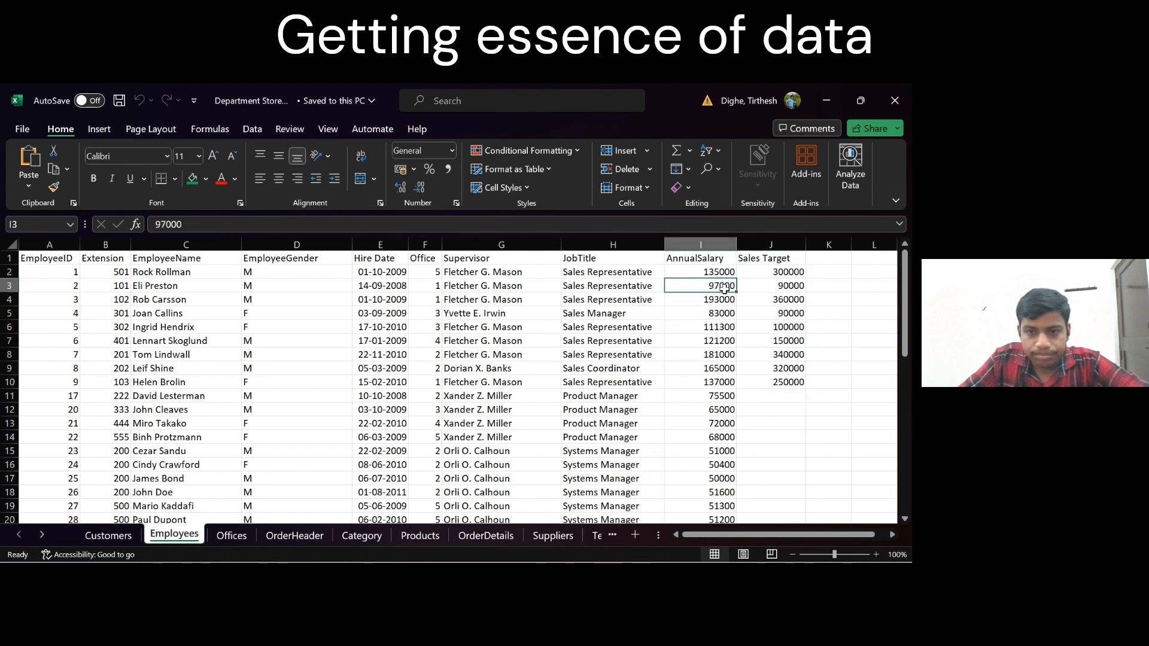
drag(765, 281, 774, 380)
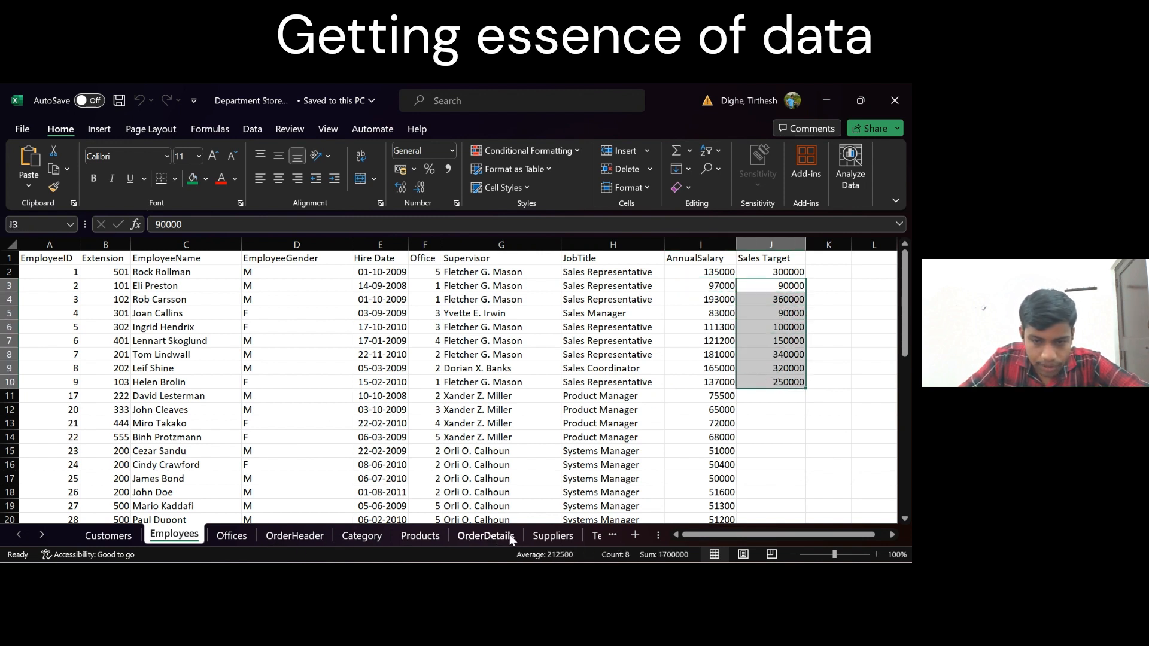
drag(775, 271, 775, 380)
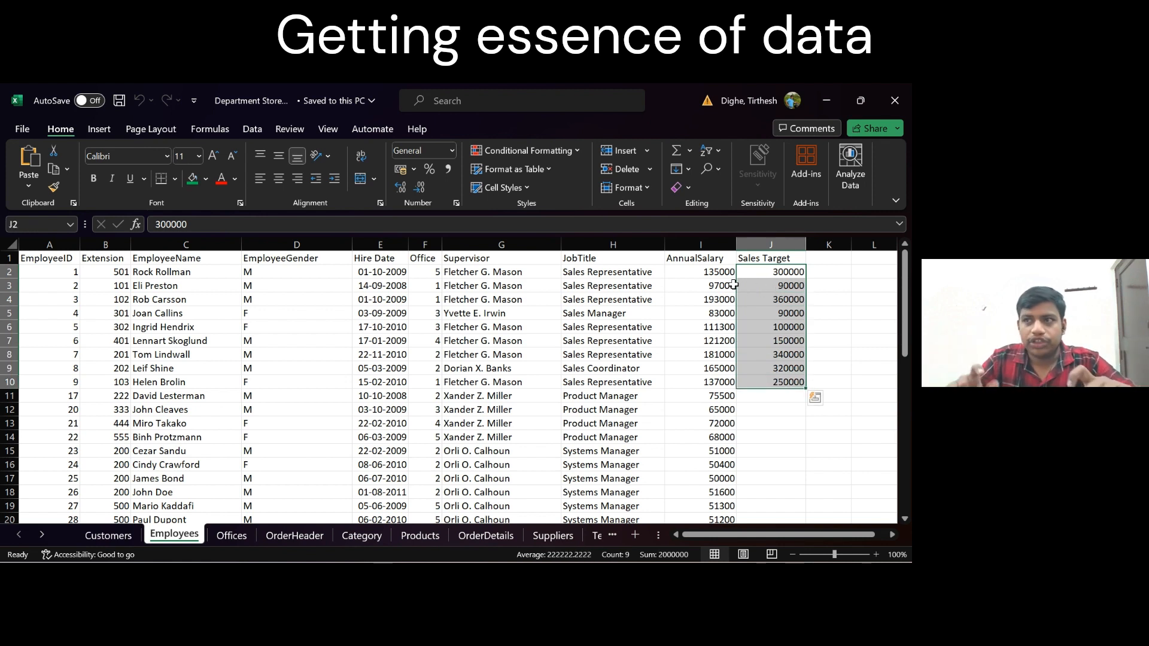
Review the employees' AnnualSalary, EmployeeGender and Hire Date values, plus complete records in rows 4 to 7
drag(704, 272, 700, 368)
drag(275, 274, 275, 380)
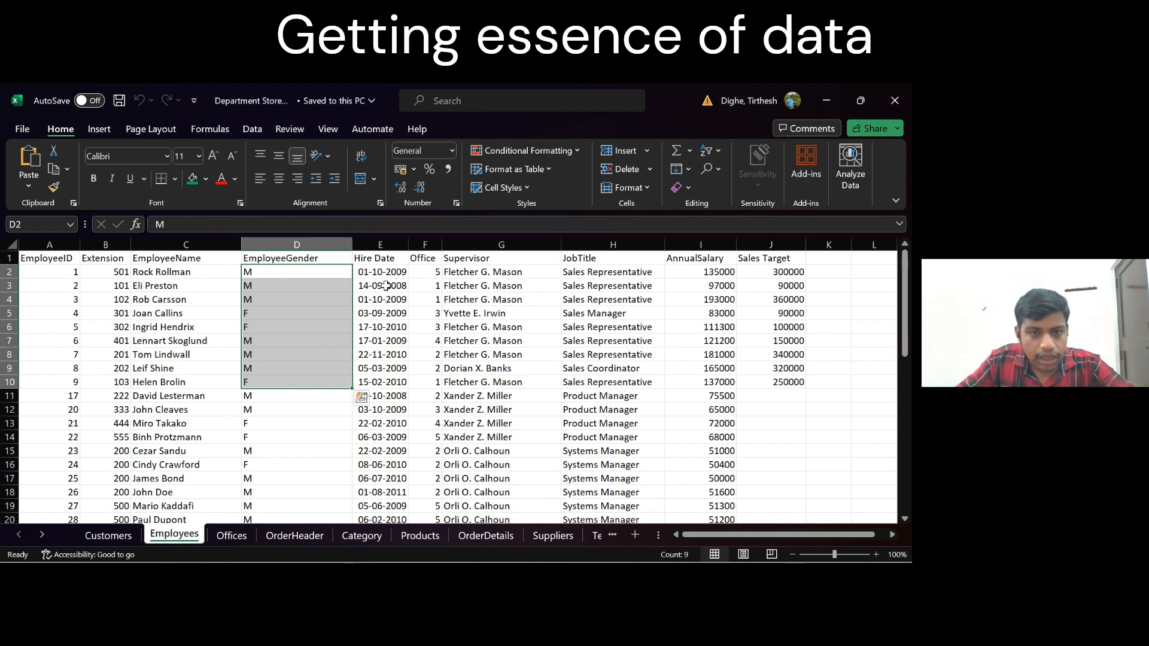
drag(386, 273, 385, 353)
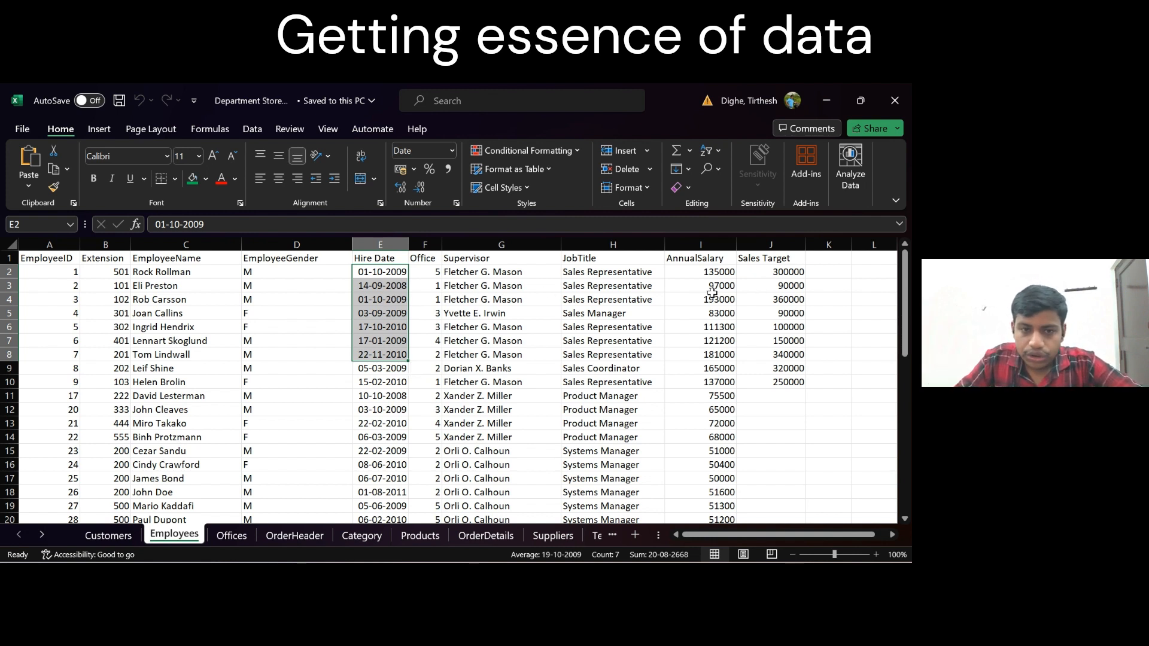
click(141, 299)
drag(116, 298, 829, 338)
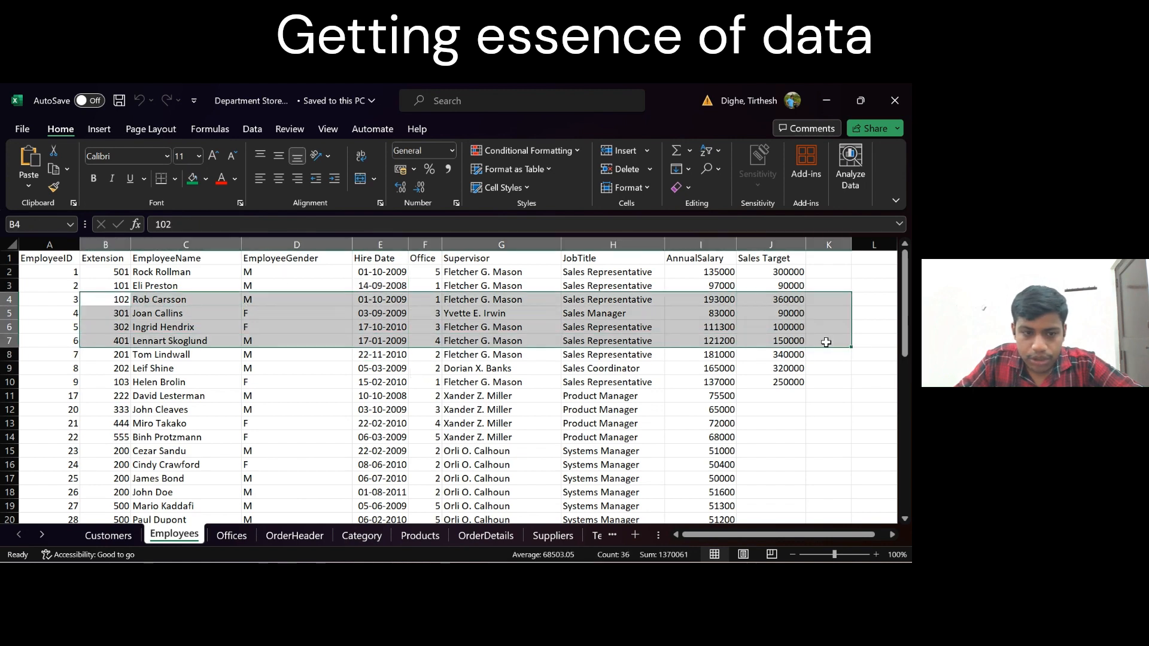
Open the Offices sheet and examine its Office numbers and SalesOffice cities
click(231, 535)
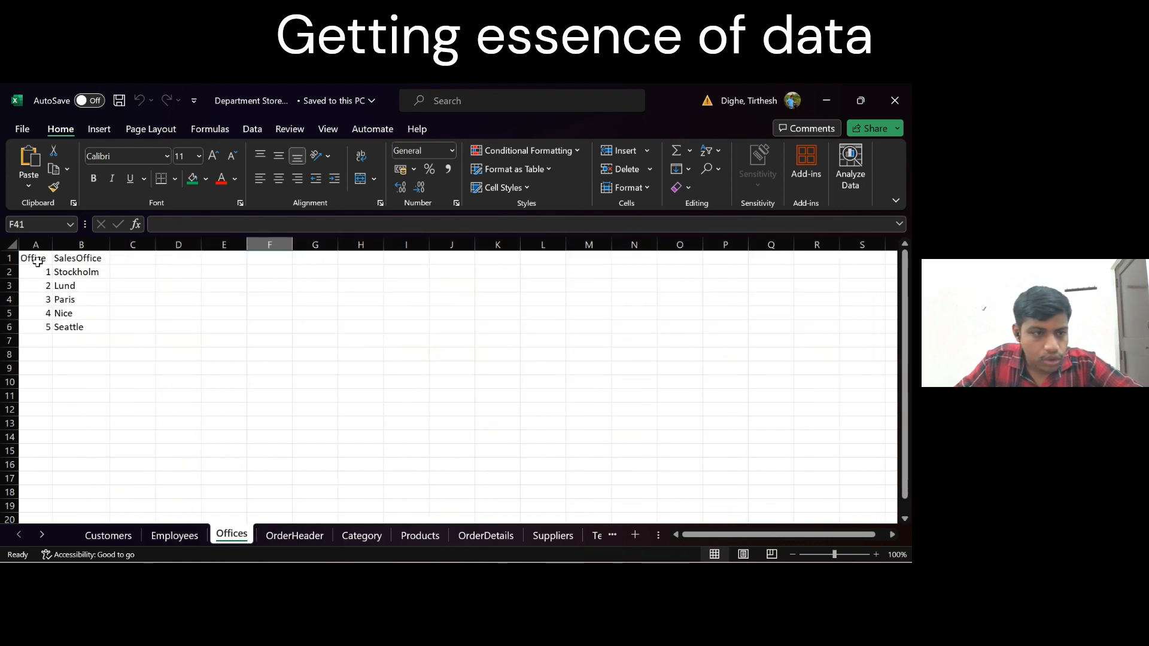
drag(34, 259, 81, 335)
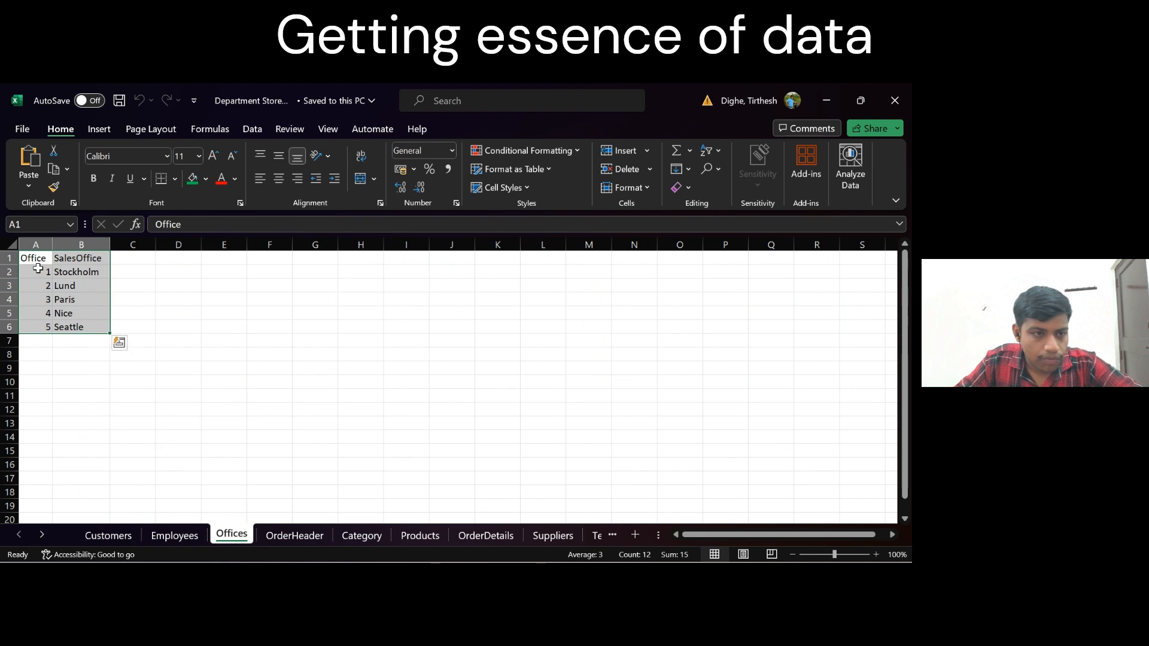
drag(38, 269, 87, 342)
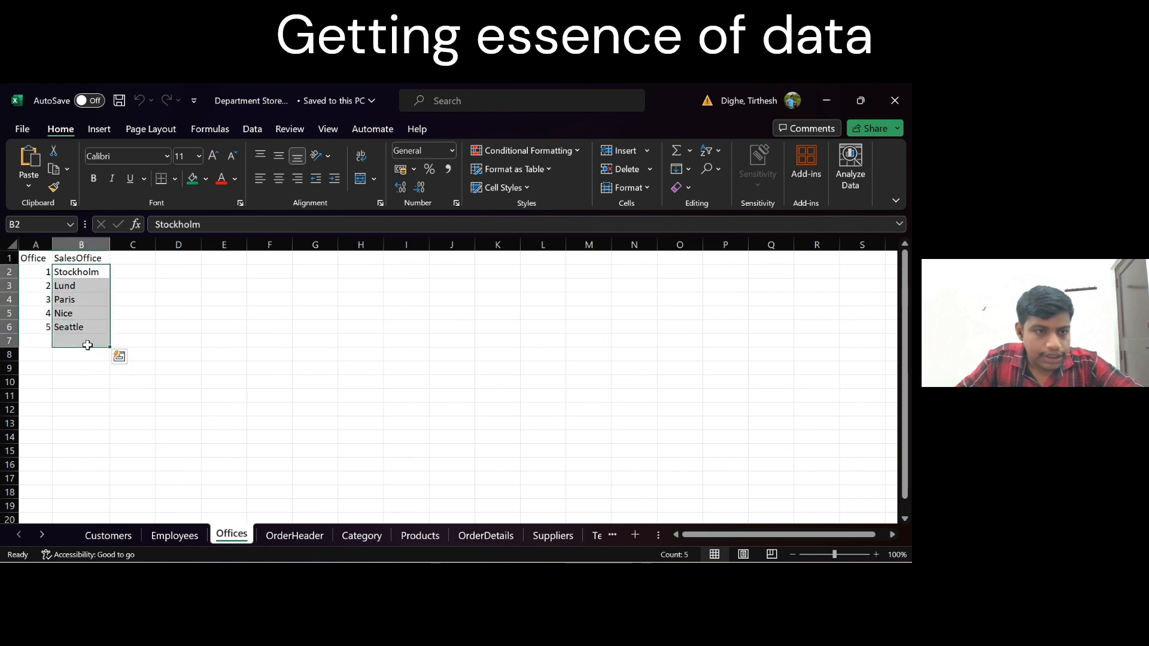
Open the OrderHeader sheet and examine its OrderDate, DeliveryDate and ShippingCost columns
click(281, 532)
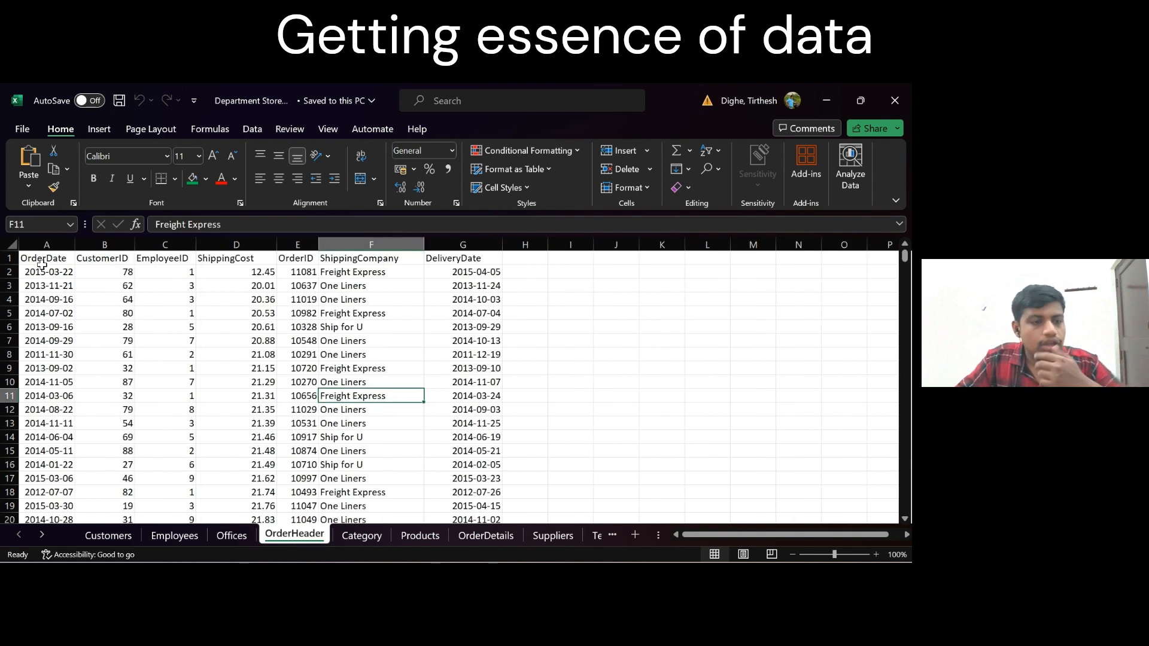
drag(45, 273, 51, 315)
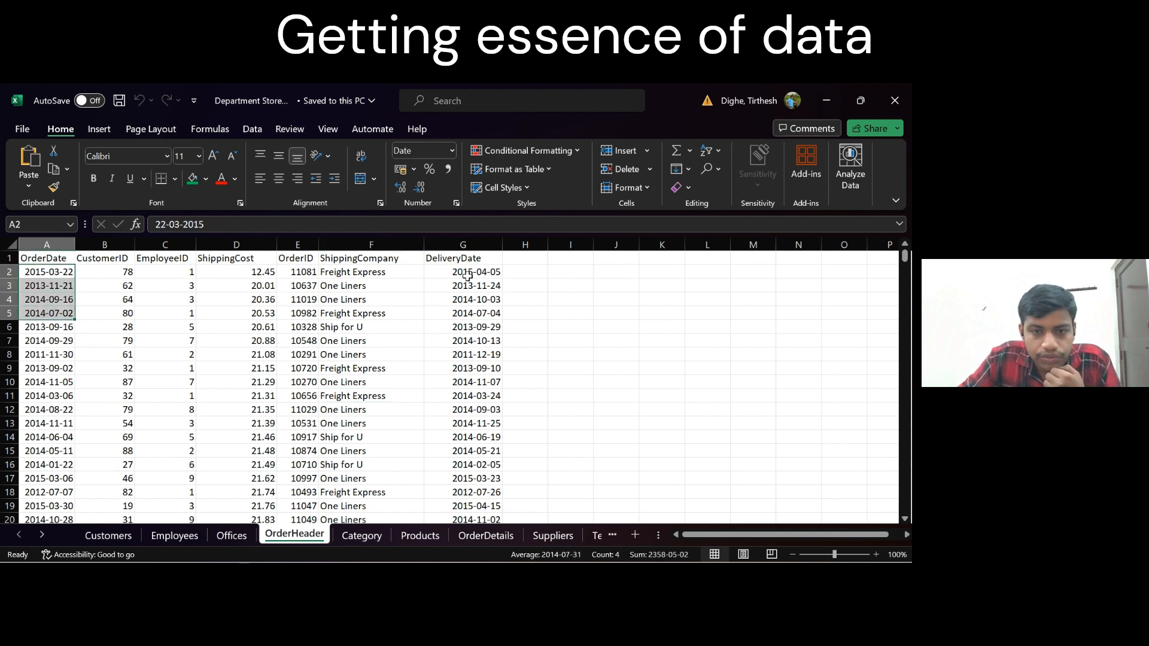
drag(469, 276, 470, 339)
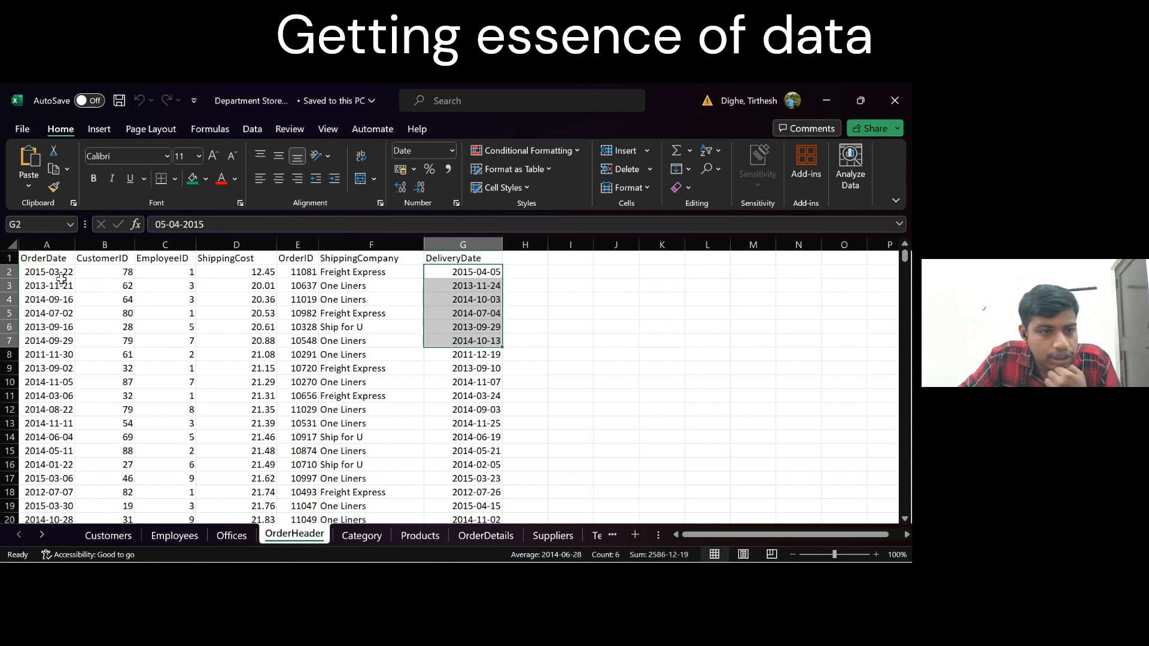
drag(61, 280, 61, 331)
drag(257, 272, 261, 369)
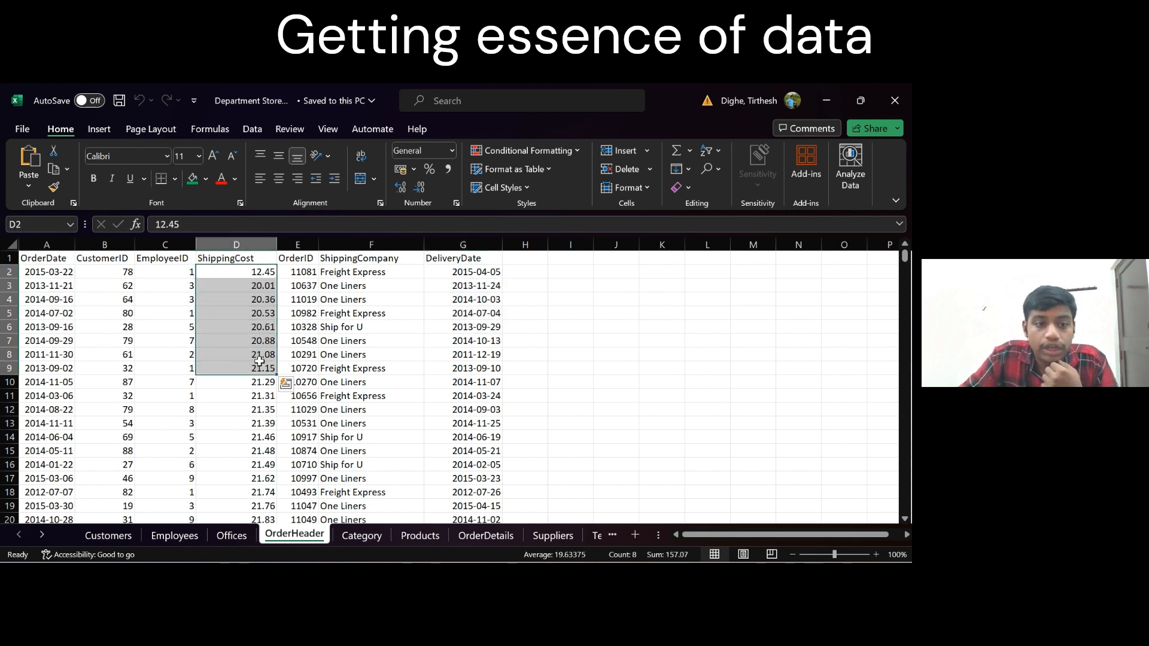
Match the EmployeeID column of the OrderHeader sheet with the EmployeeID column of the Employees sheet
click(165, 273)
drag(164, 273, 165, 302)
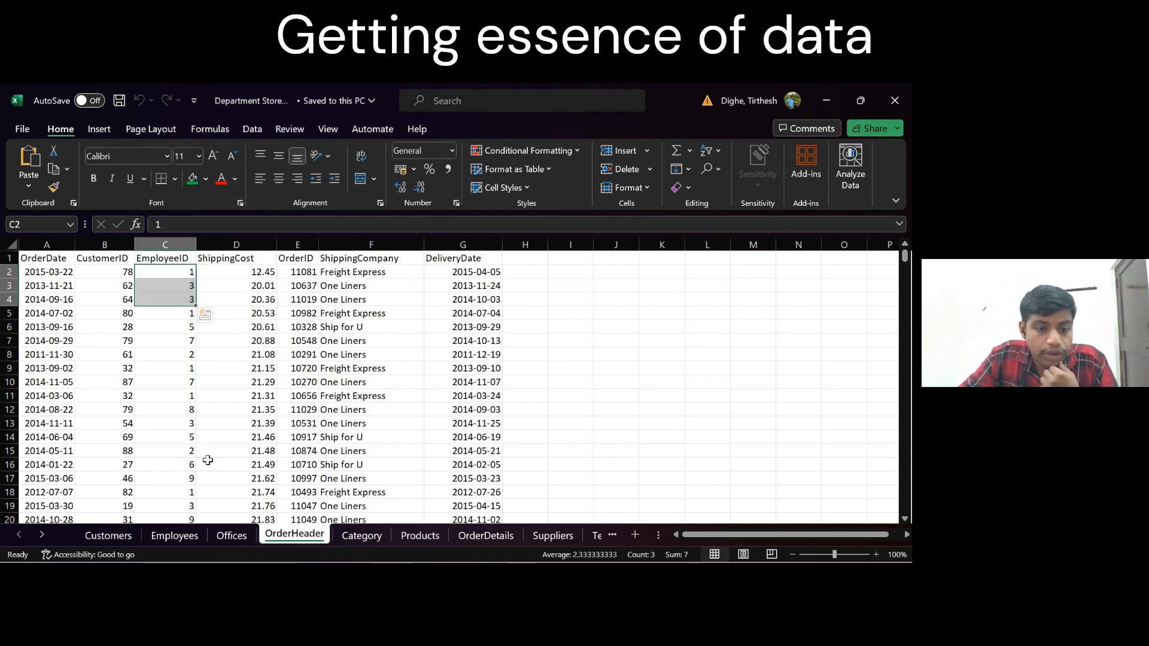
click(166, 536)
drag(55, 259, 55, 396)
click(293, 537)
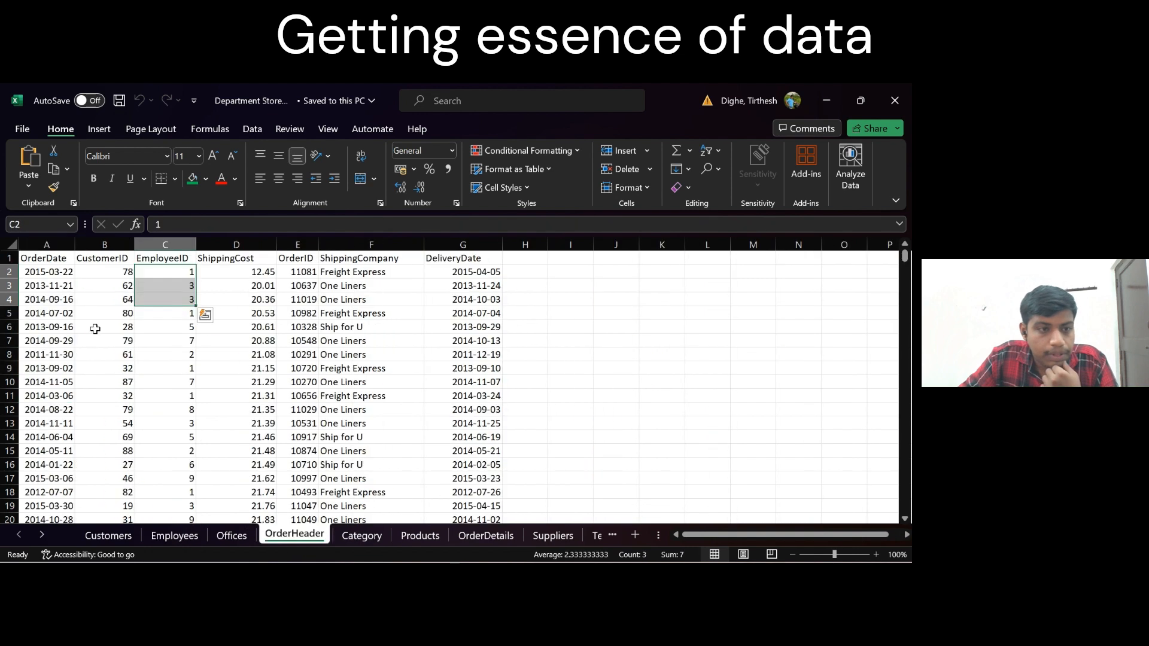
click(173, 275)
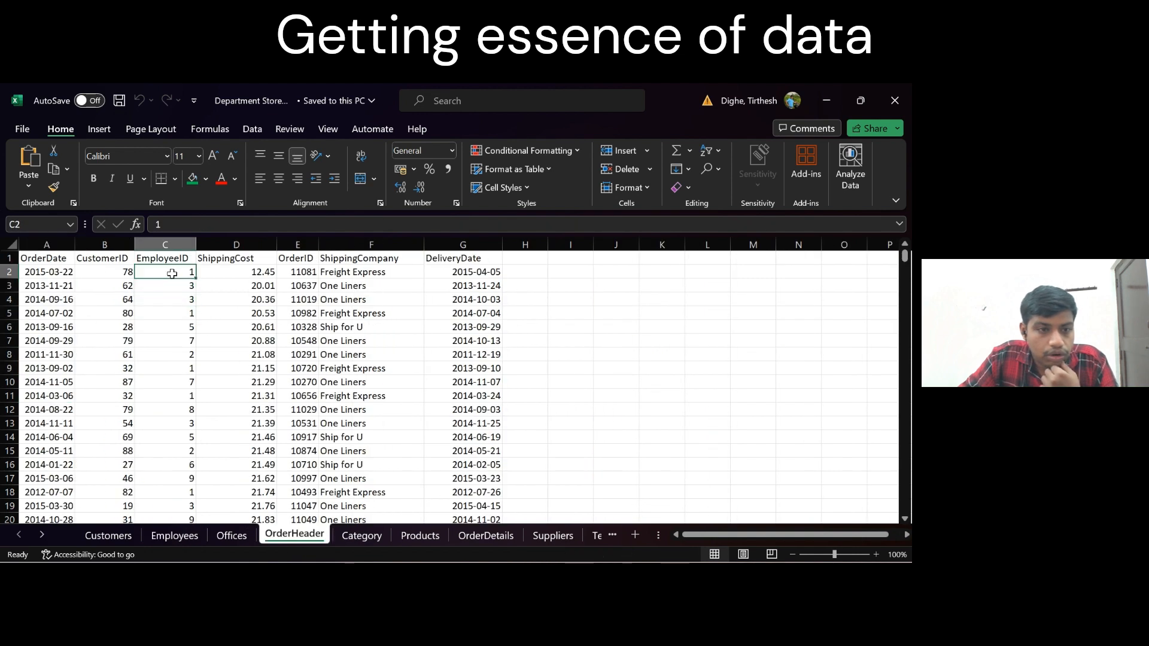
Match the OrderHeader sheet's CustomerID column with the CustomerID values in G2:G16 of the Customers sheet
click(120, 273)
click(109, 535)
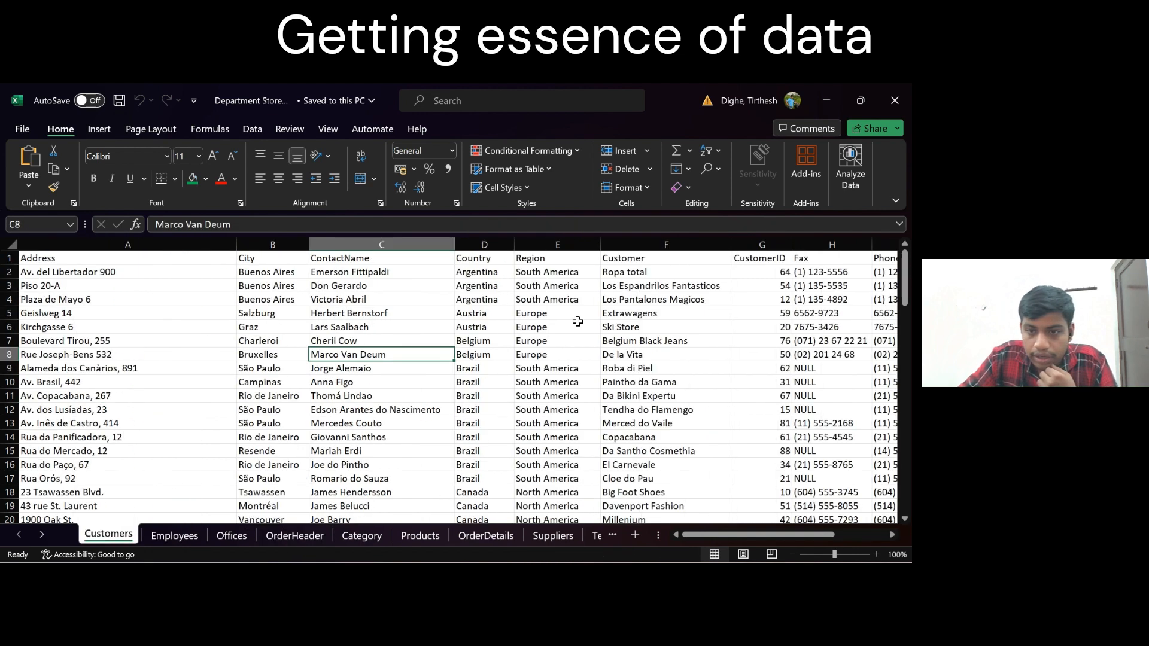
click(761, 277)
drag(761, 277, 757, 479)
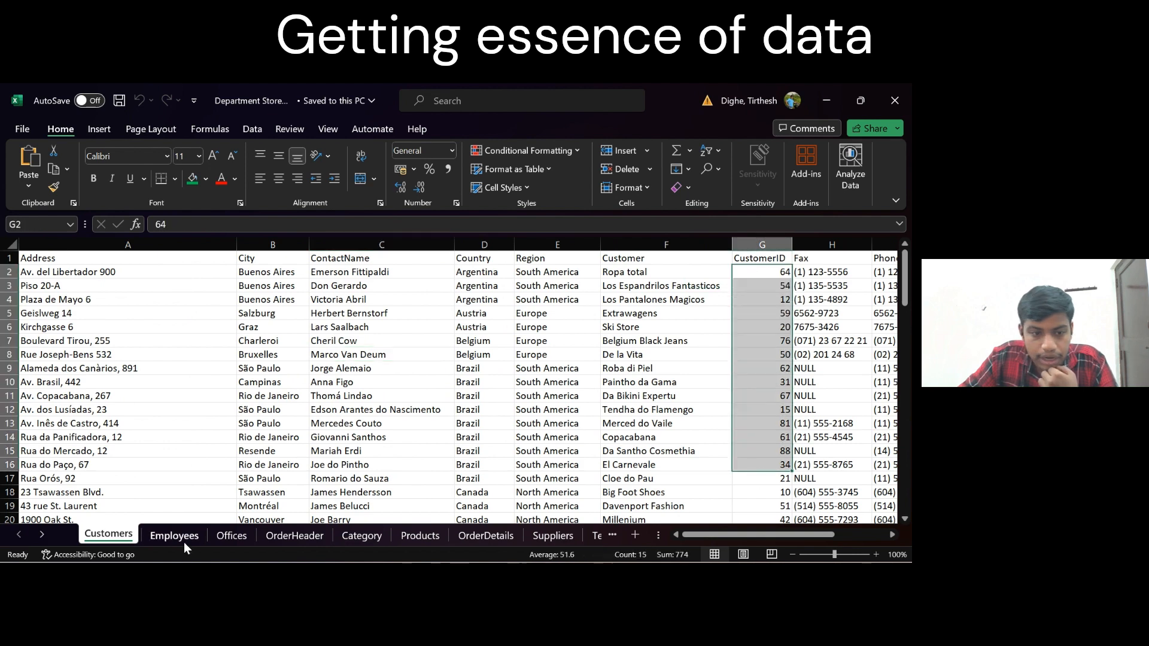
click(280, 536)
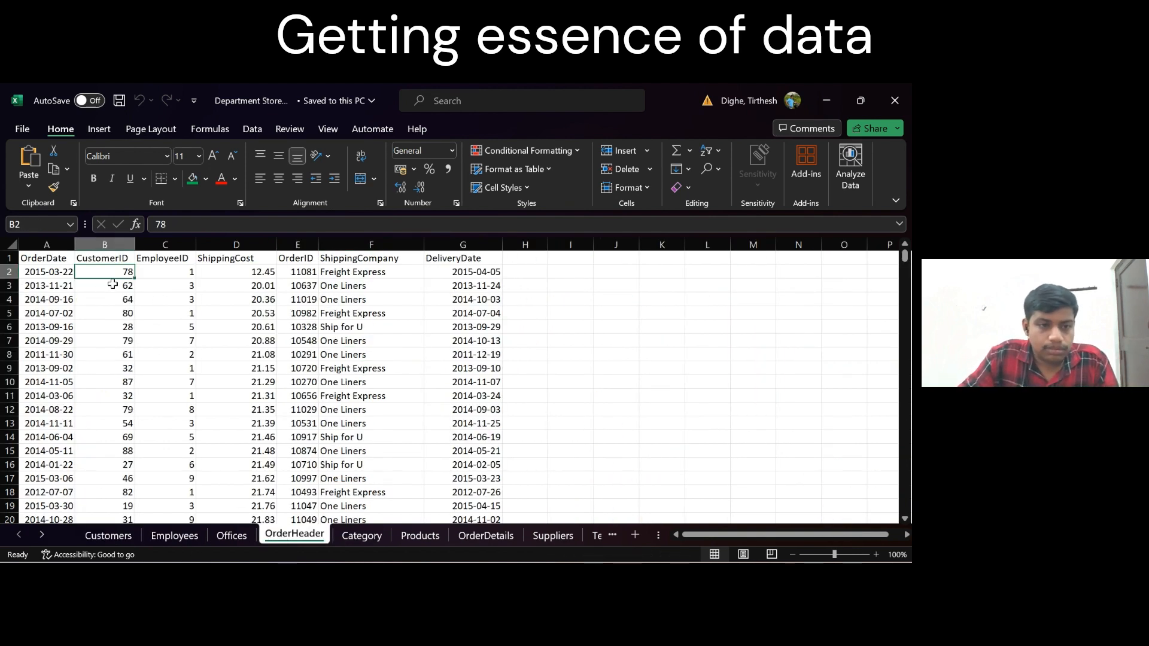
Examine OrderHeader's OrderID, ShippingCompany and ShippingCost columns and the complete records in rows 5 to 10
drag(314, 275, 314, 313)
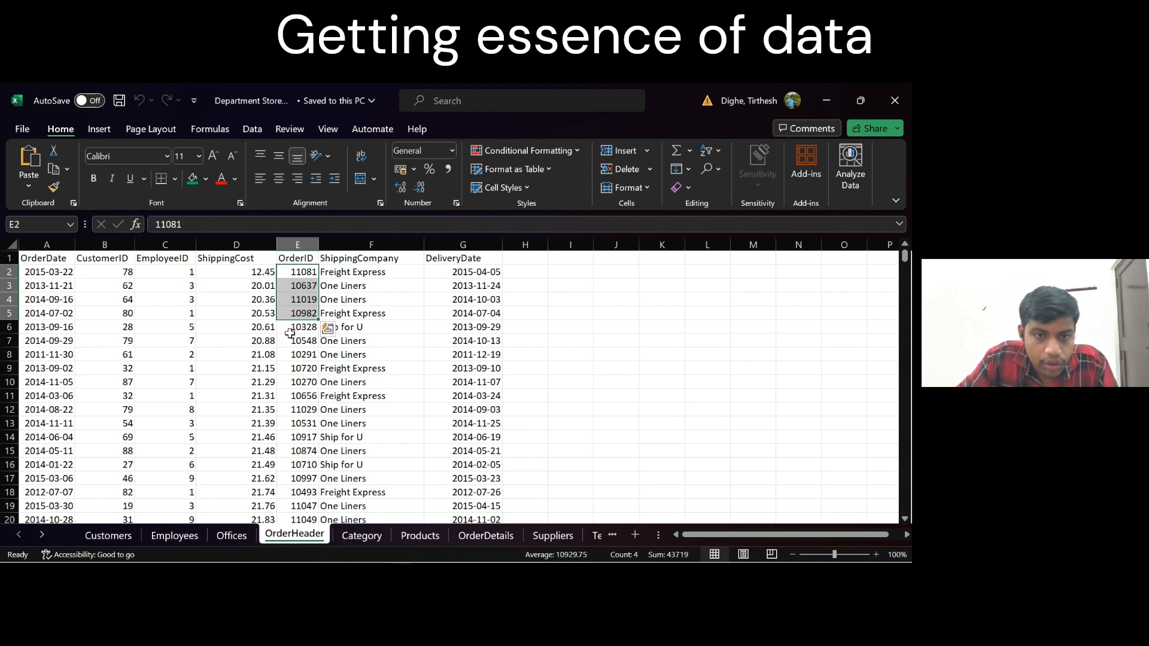
click(356, 287)
drag(249, 279, 252, 438)
drag(51, 318, 500, 388)
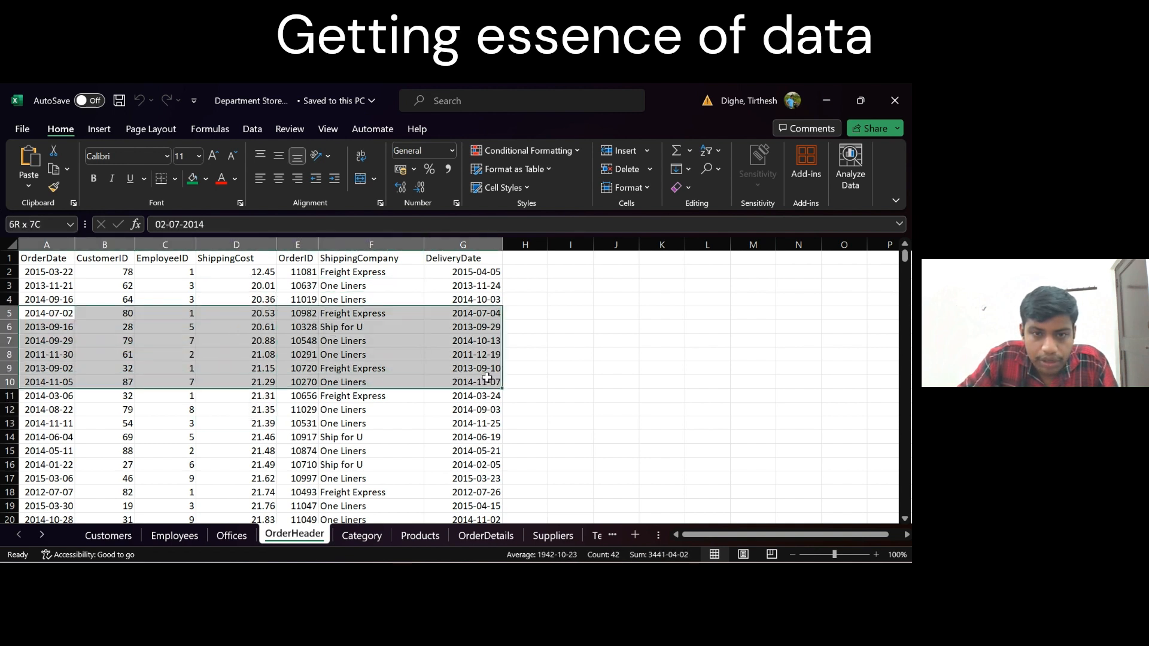
Open the Category sheet and examine its CategoryID, CategoryName, Department and Description columns
click(359, 536)
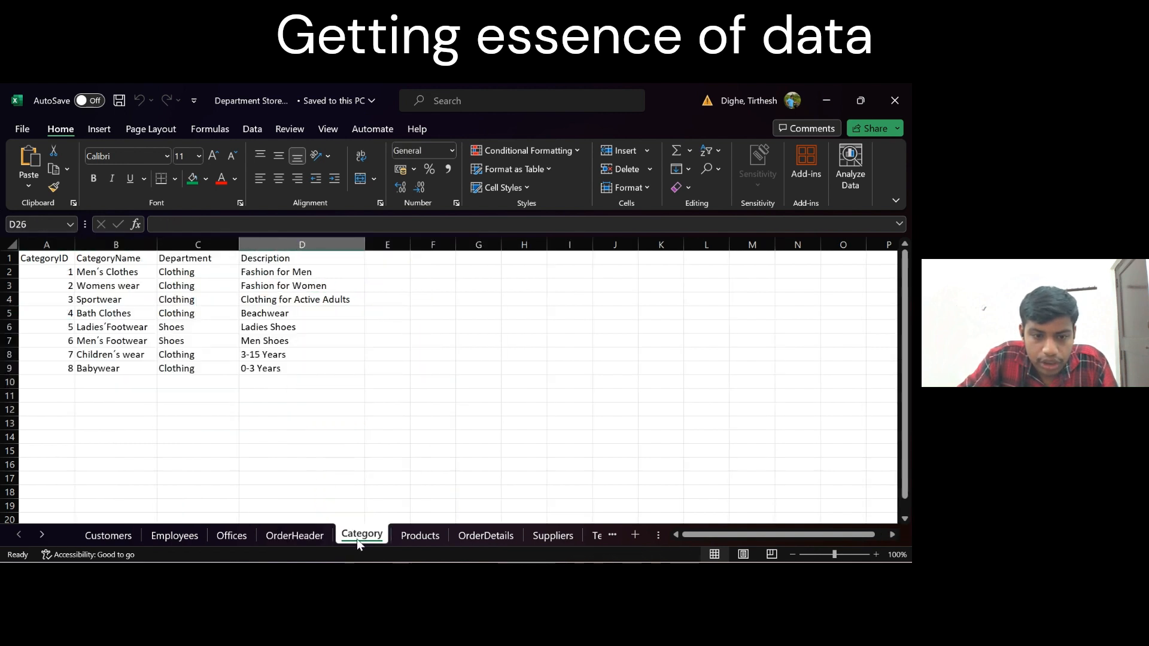
click(47, 270)
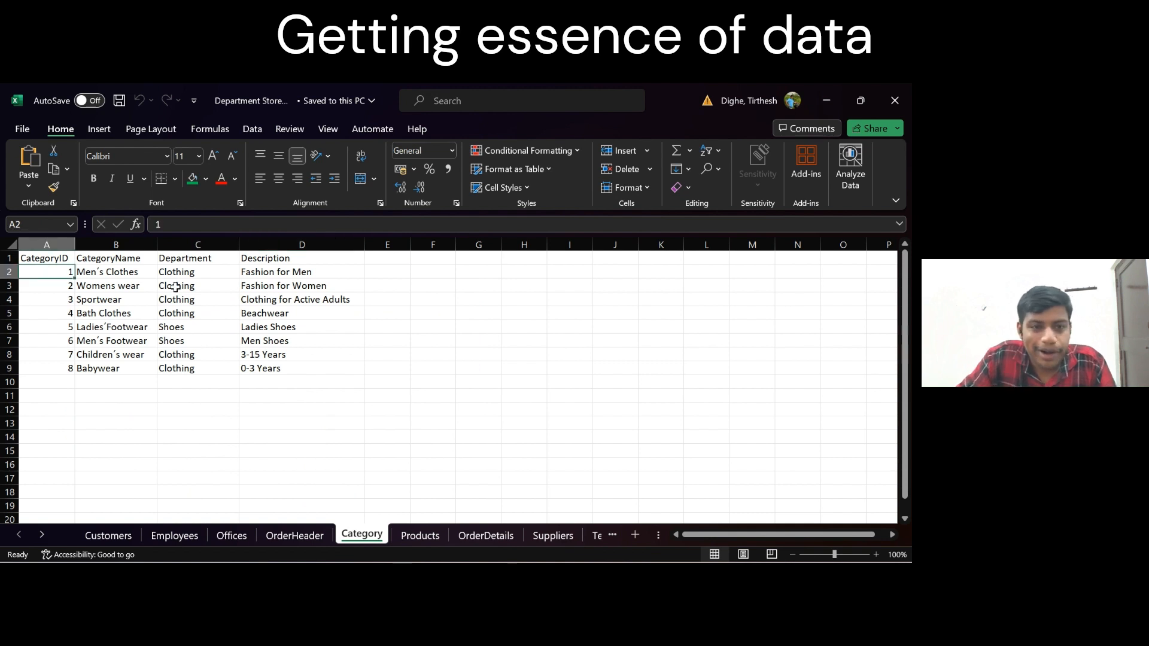
click(274, 274)
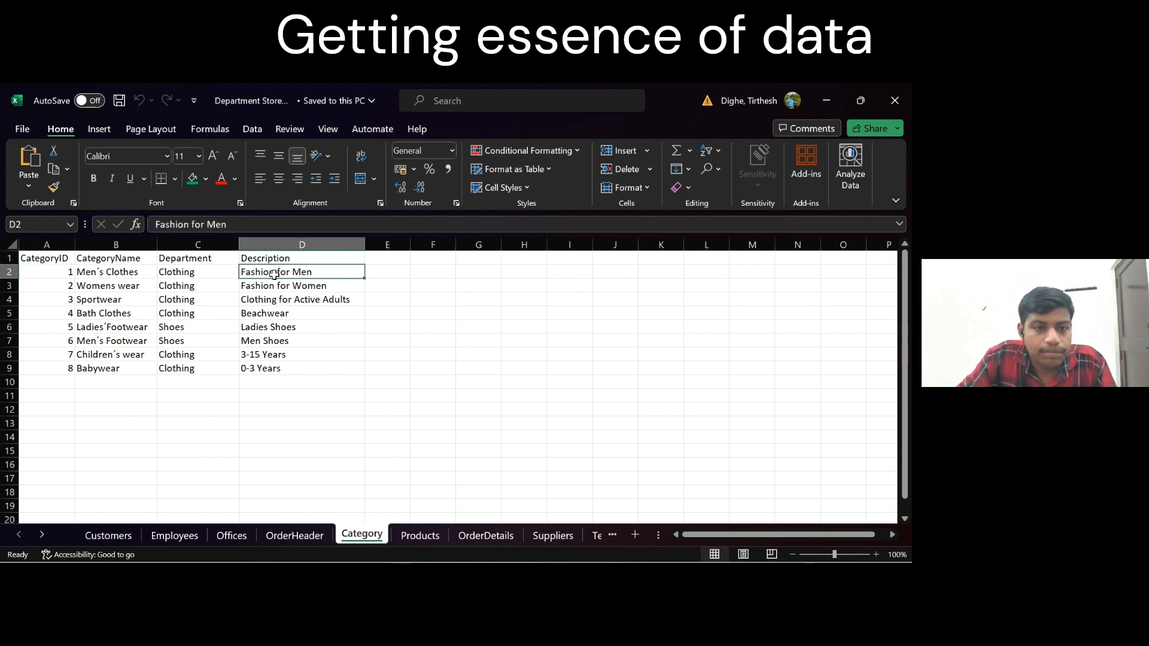
drag(191, 271, 192, 366)
drag(290, 286, 297, 364)
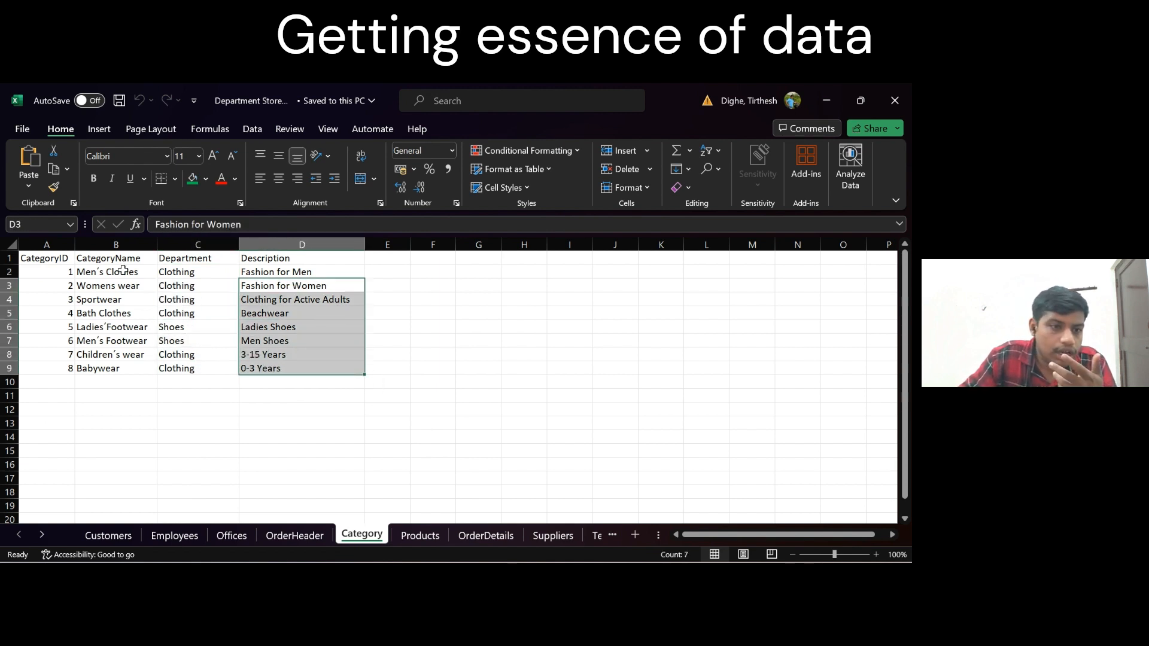
drag(123, 270, 125, 310)
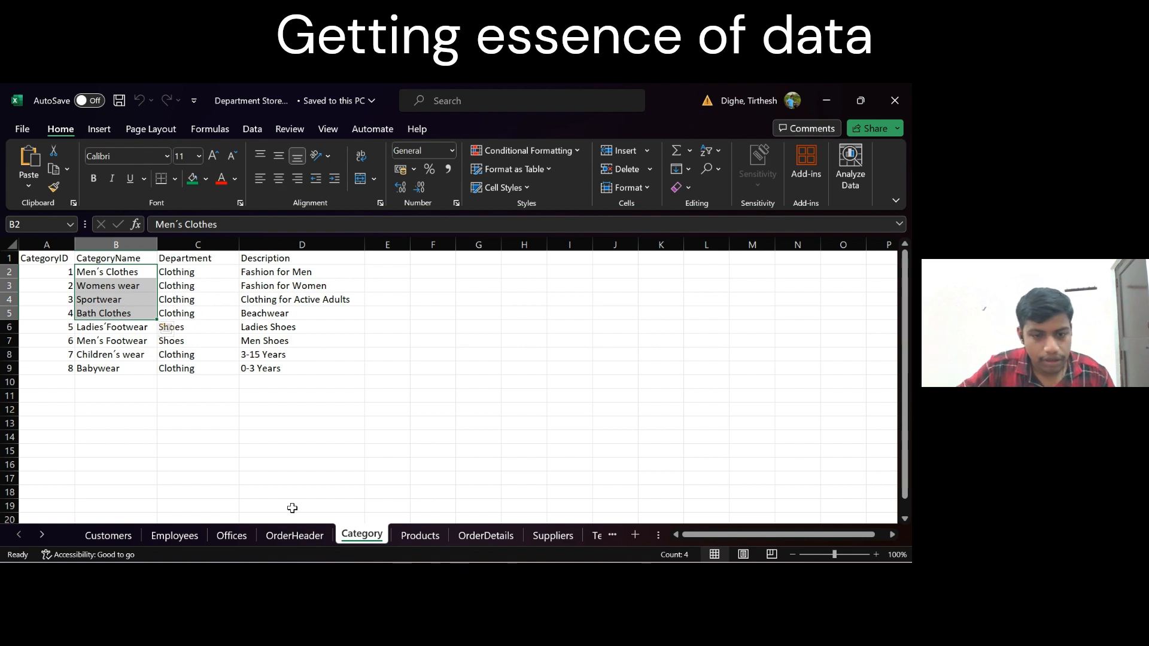
Open the Products sheet, match its CategoryID column with the Category sheet, and look over its ProductID values
click(419, 536)
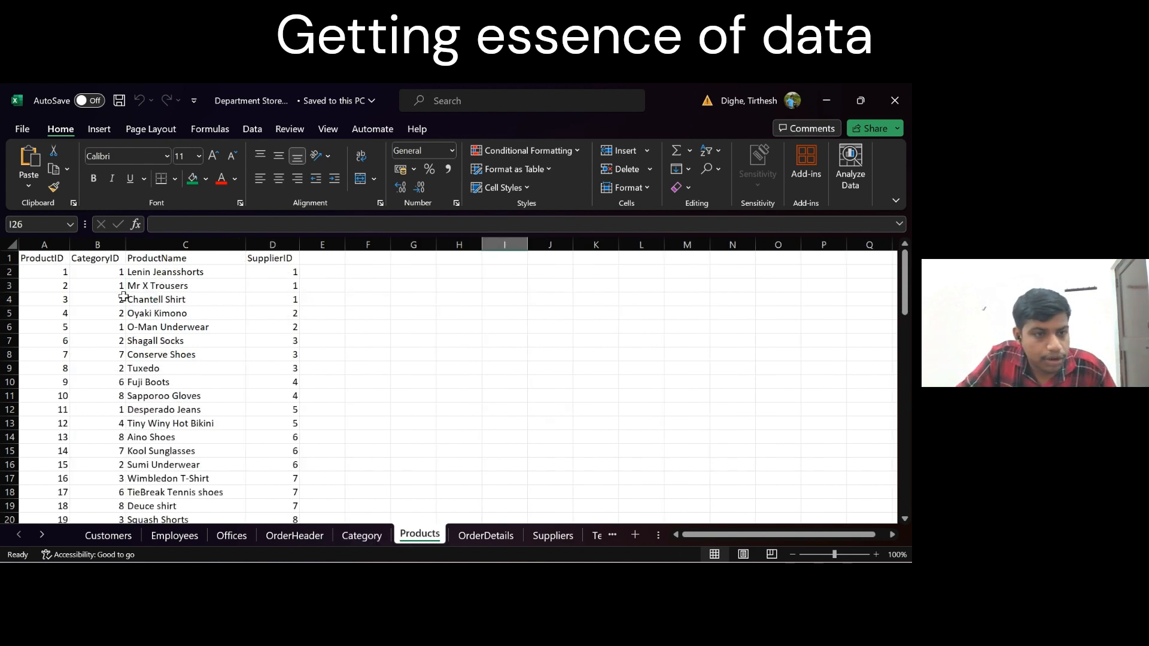
drag(99, 272, 99, 357)
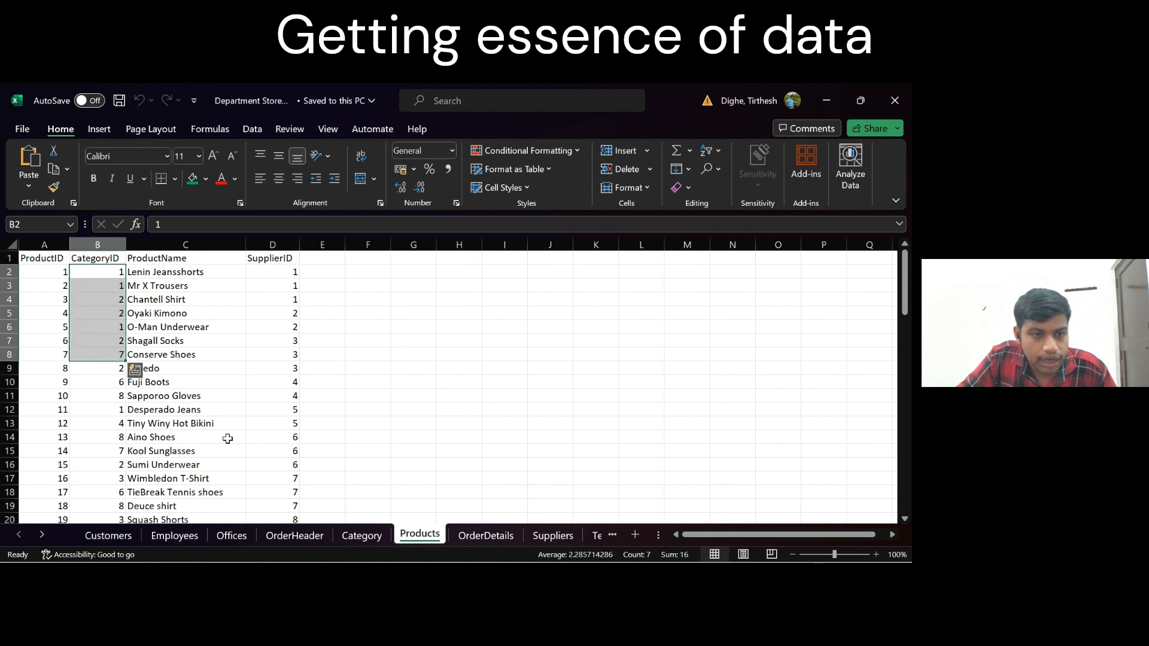
click(361, 536)
drag(47, 272, 47, 368)
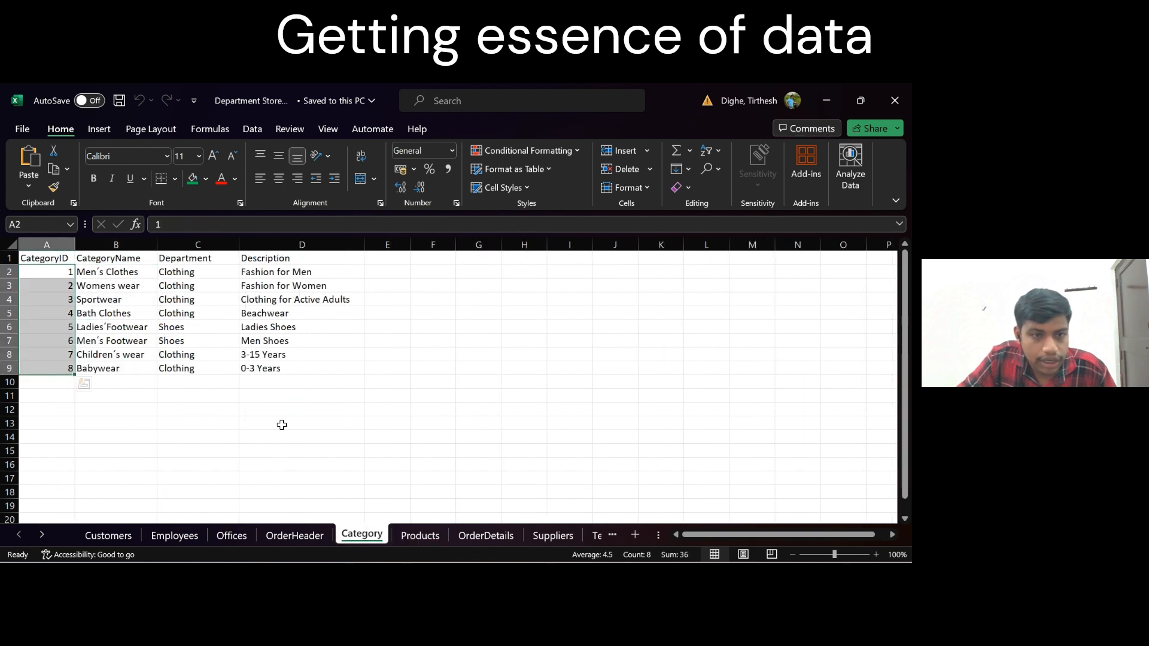
click(420, 536)
drag(46, 272, 42, 331)
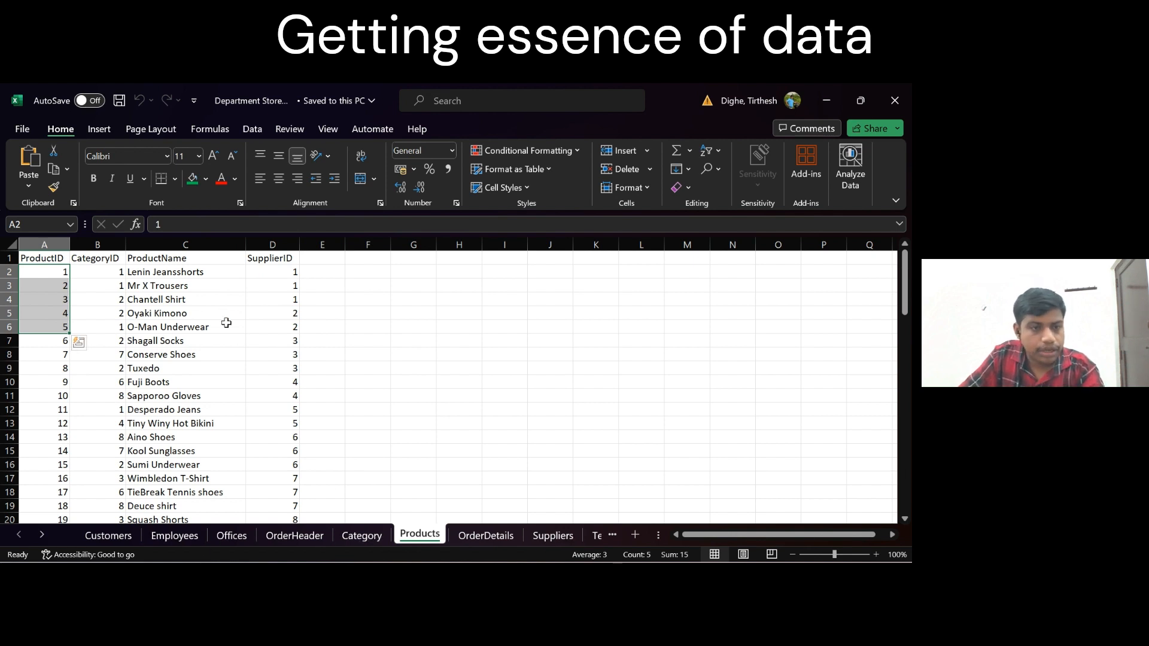
Open the OrderDetails sheet and examine its ProductID, Quantity, Sales, Discount, COS and GP columns
click(477, 537)
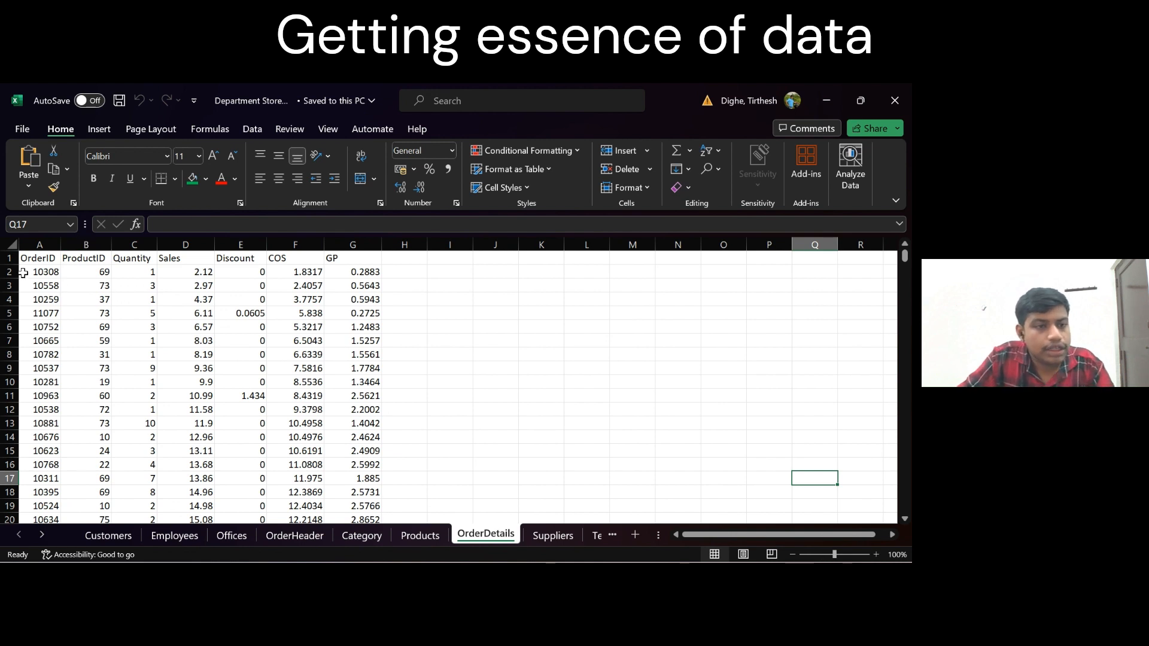
drag(91, 274, 95, 327)
drag(132, 272, 143, 319)
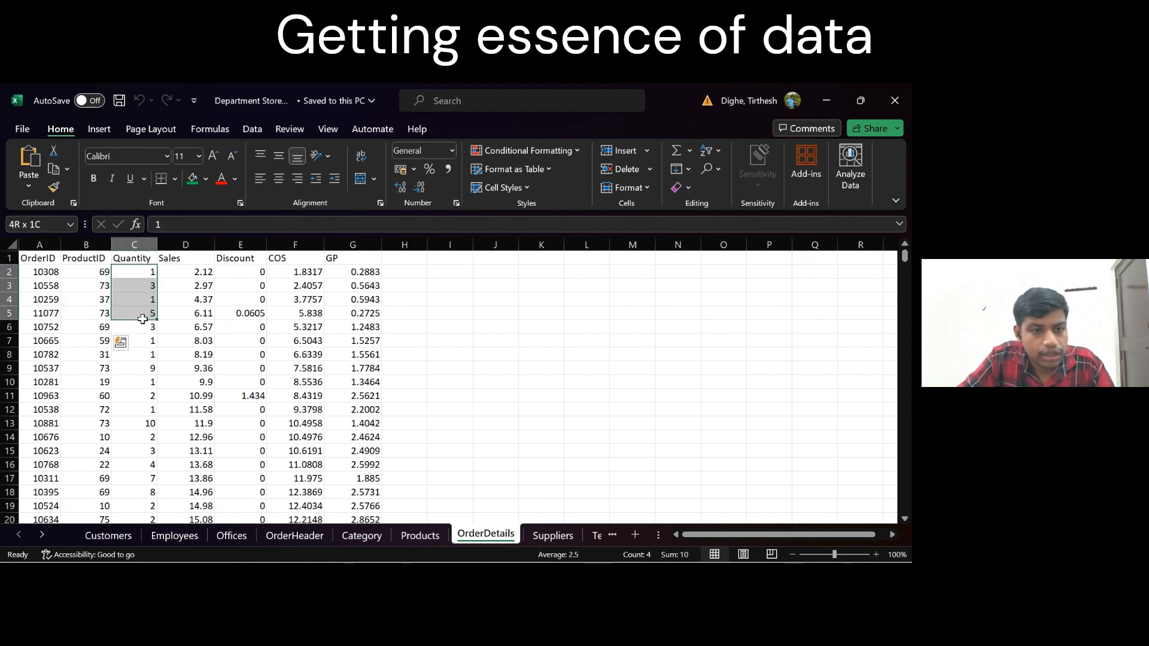
drag(185, 275, 209, 329)
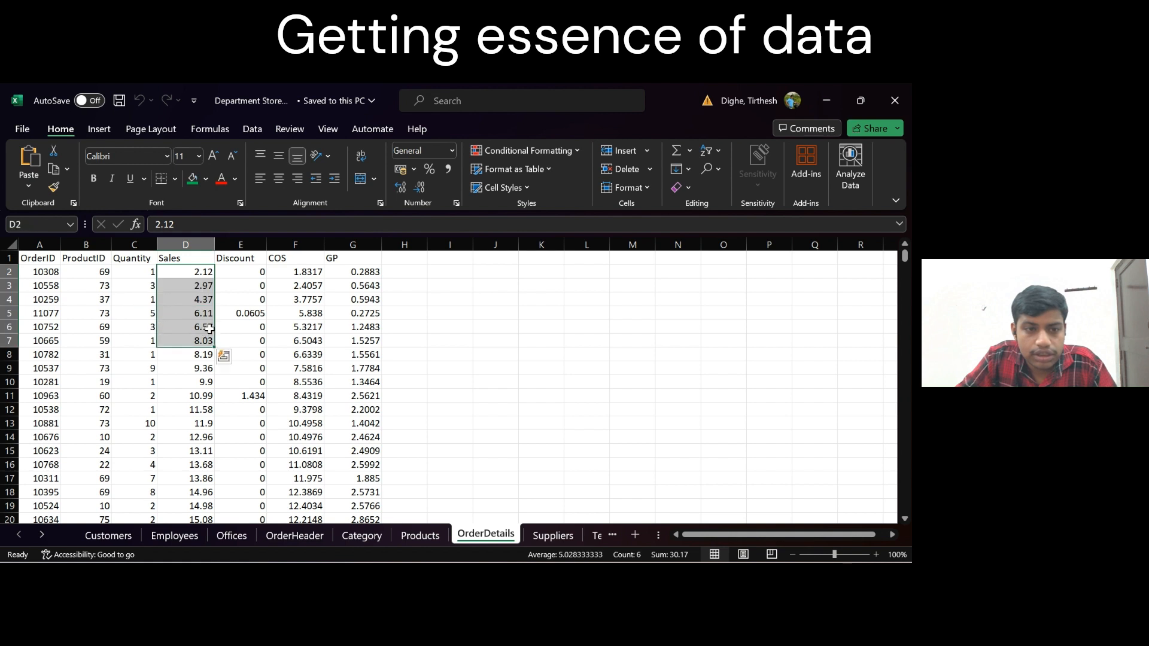
drag(251, 284, 262, 362)
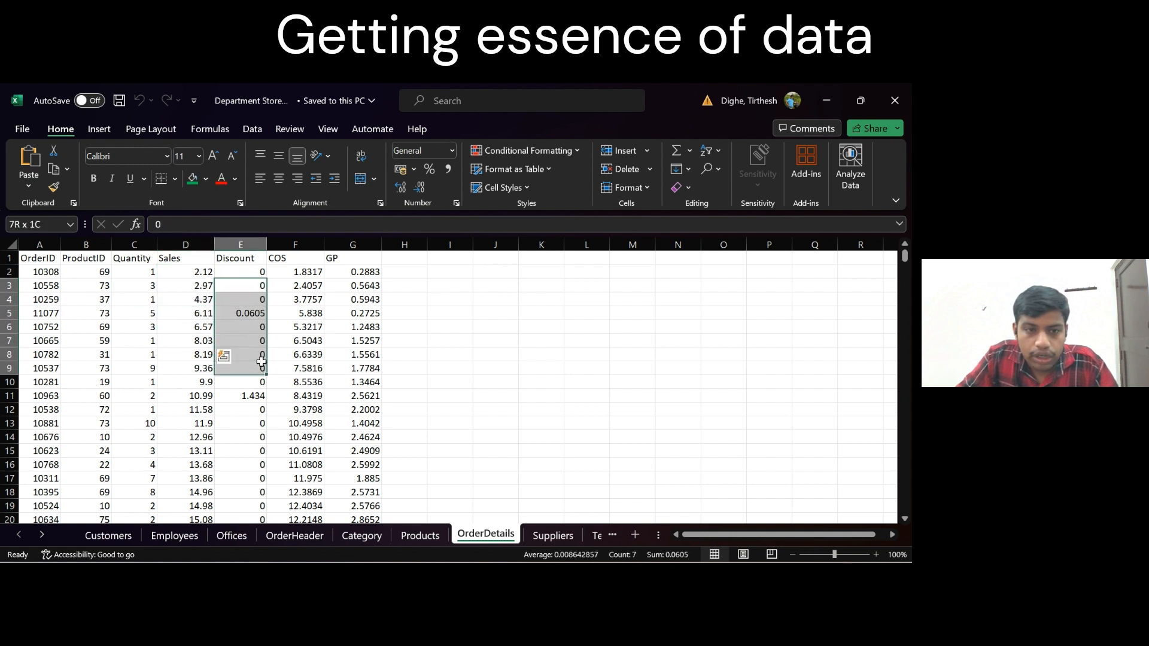
drag(300, 272, 356, 287)
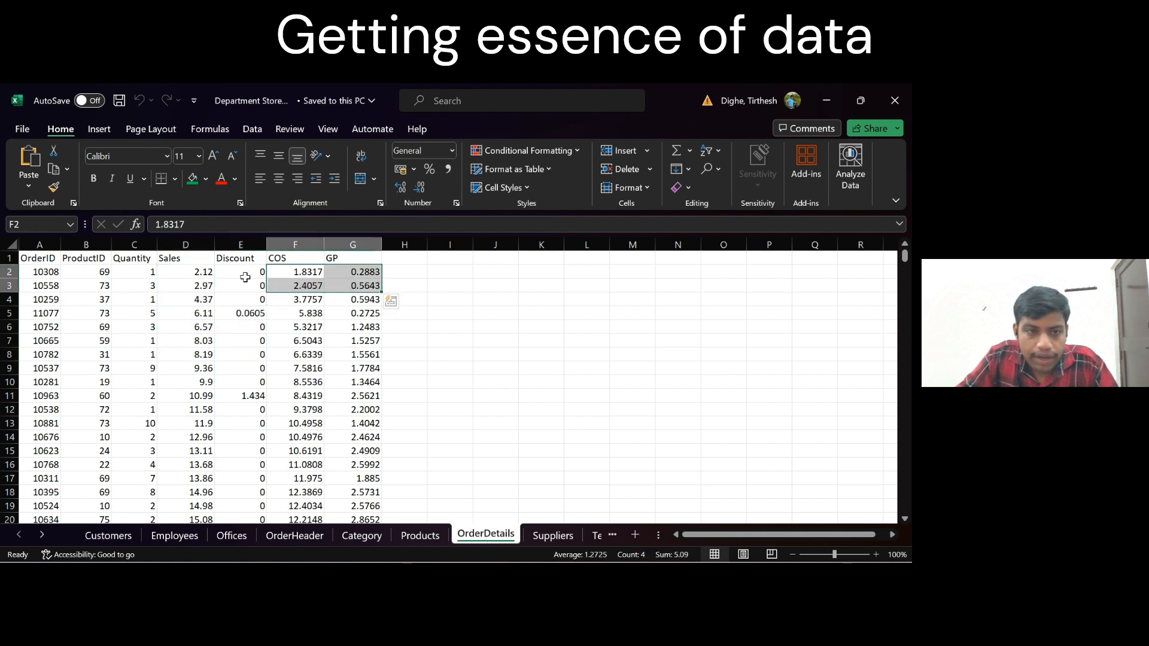
Review the Sales, Quantity and ProductID values of the order lines in OrderDetails once more
click(167, 273)
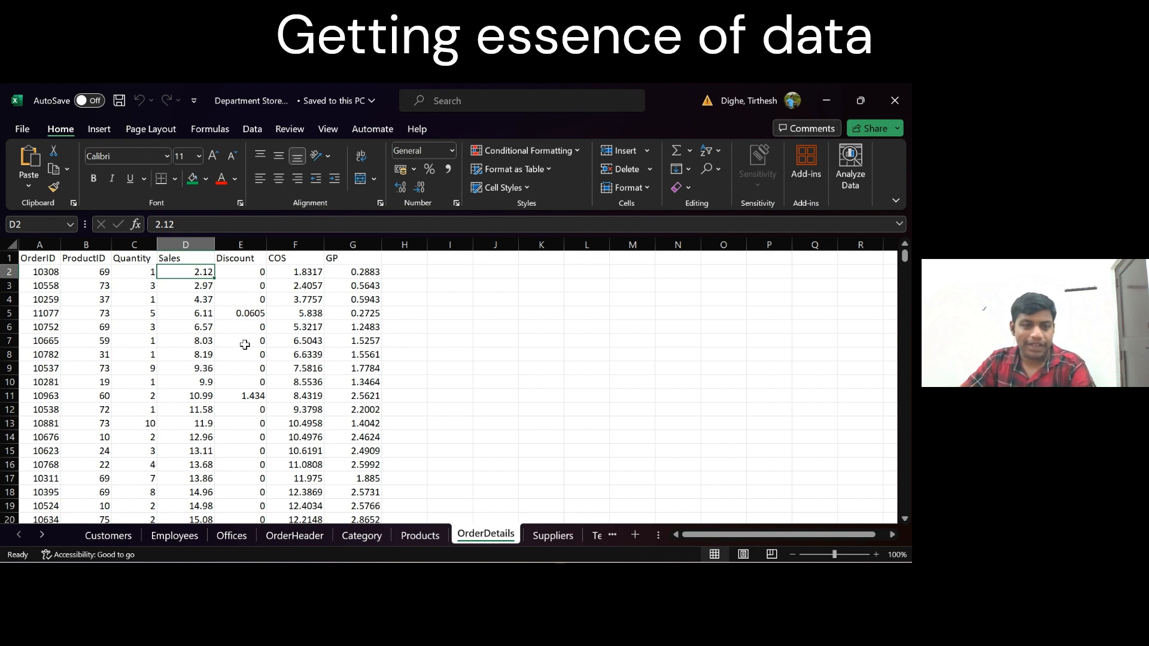
drag(136, 275, 135, 347)
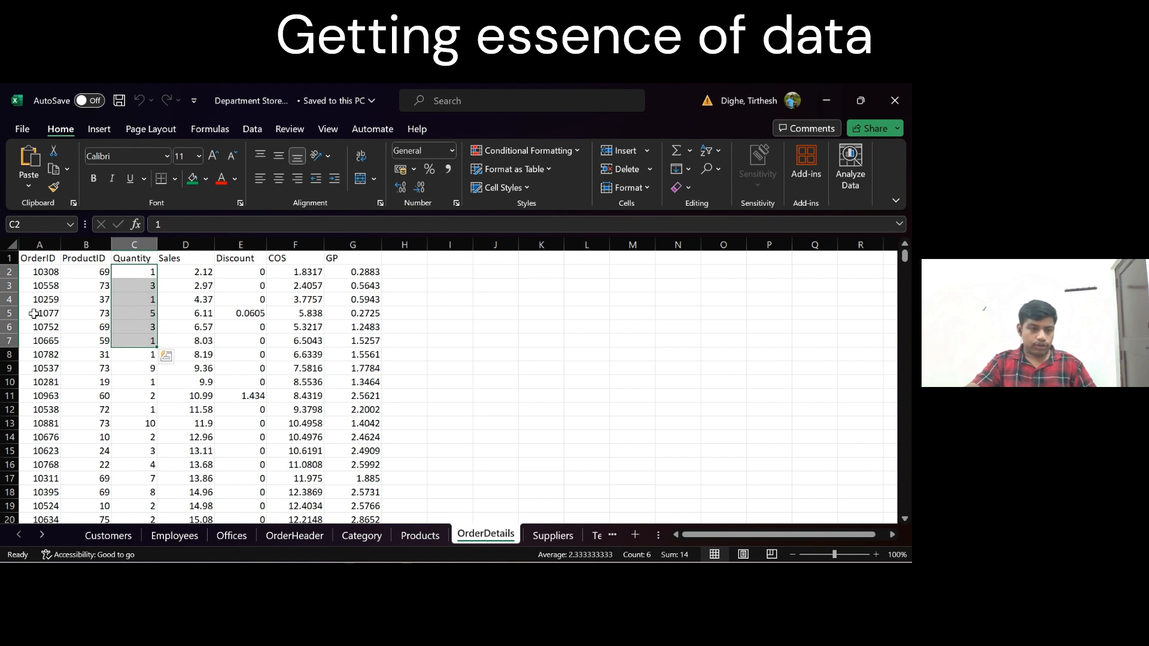
drag(90, 275, 90, 368)
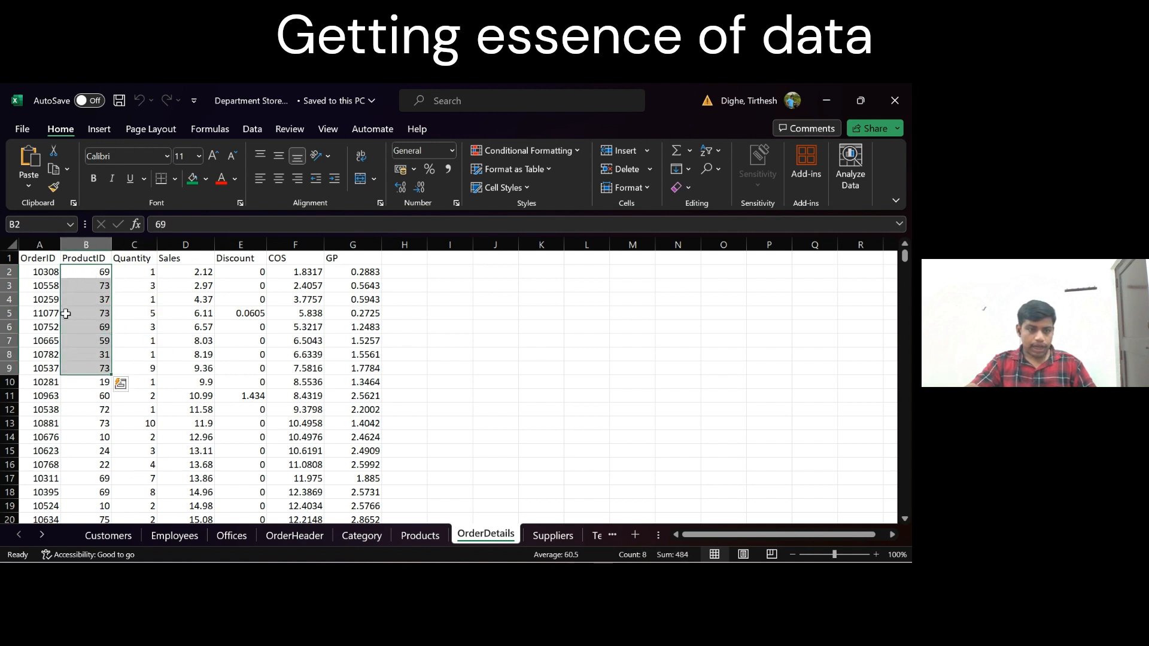
Relate the OrderID column of OrderDetails to the OrderHeader sheet and return to OrderDetails
drag(45, 260, 47, 313)
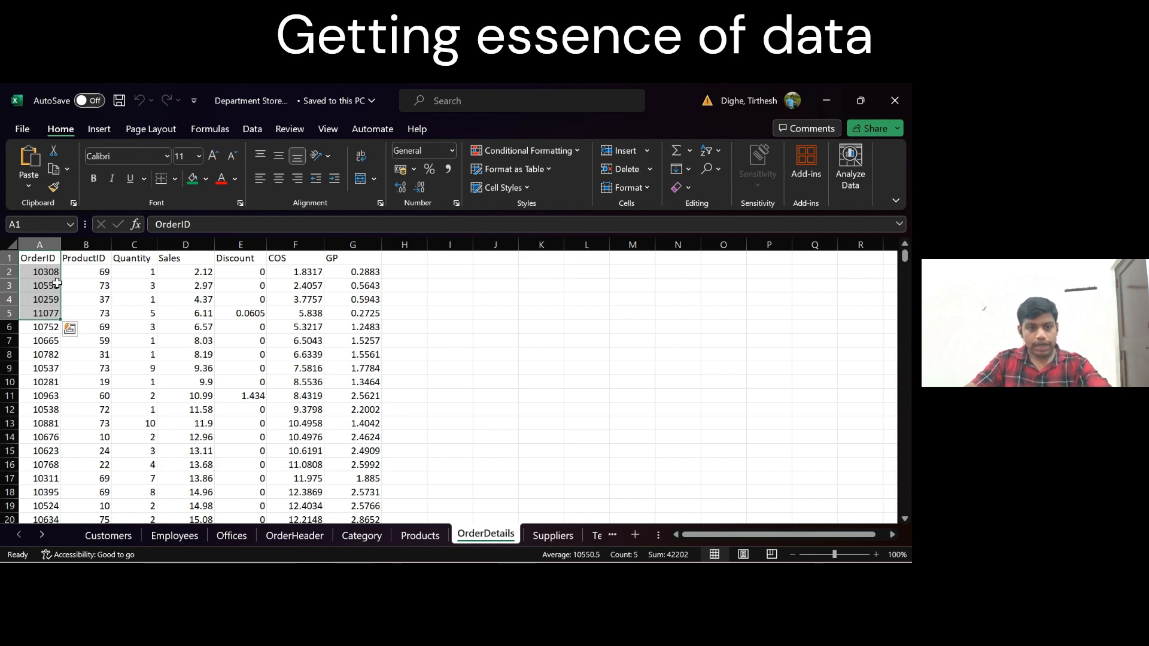
click(282, 539)
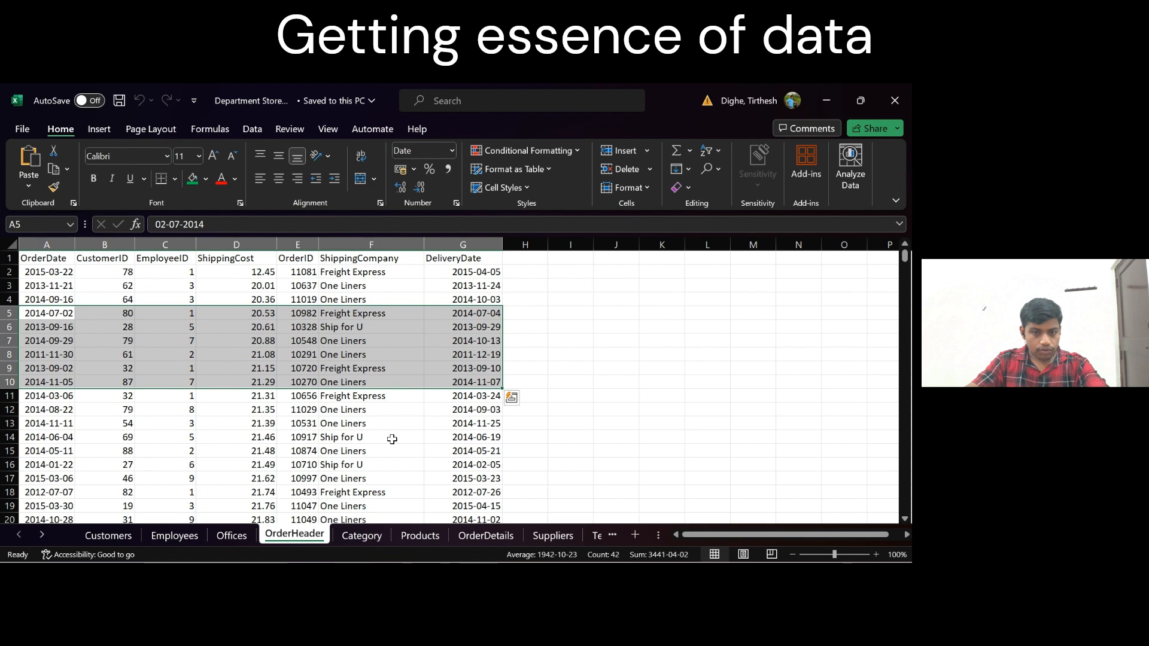
click(481, 536)
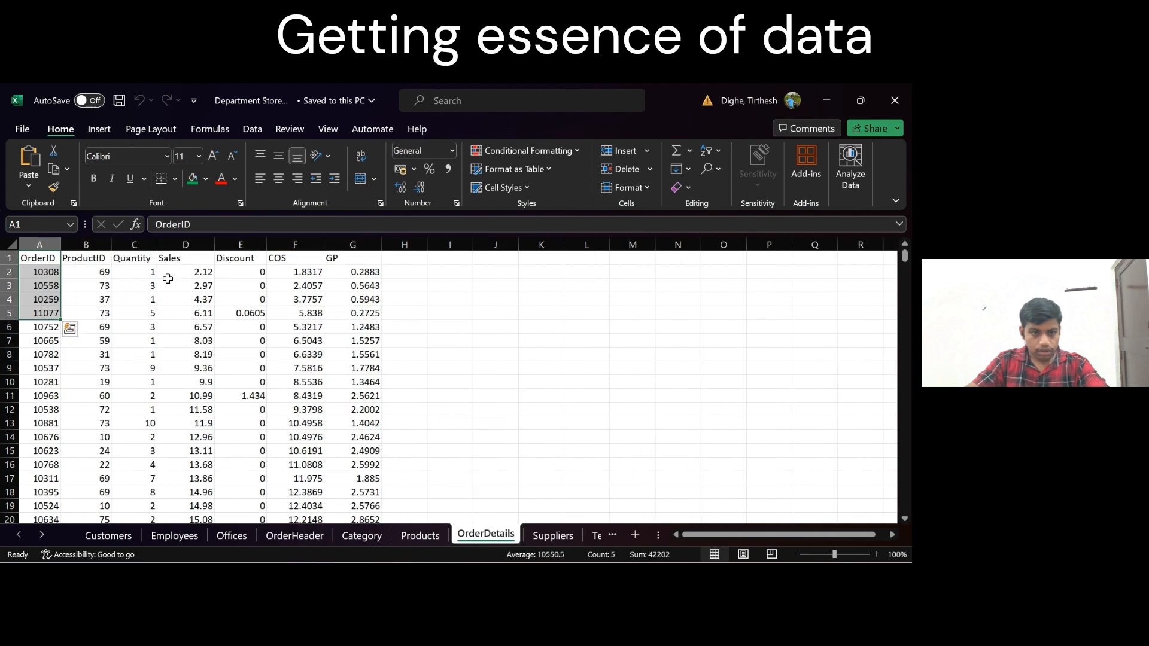
Relate the ProductID column of OrderDetails to the ProductID column of the Products sheet and return to OrderDetails
click(71, 270)
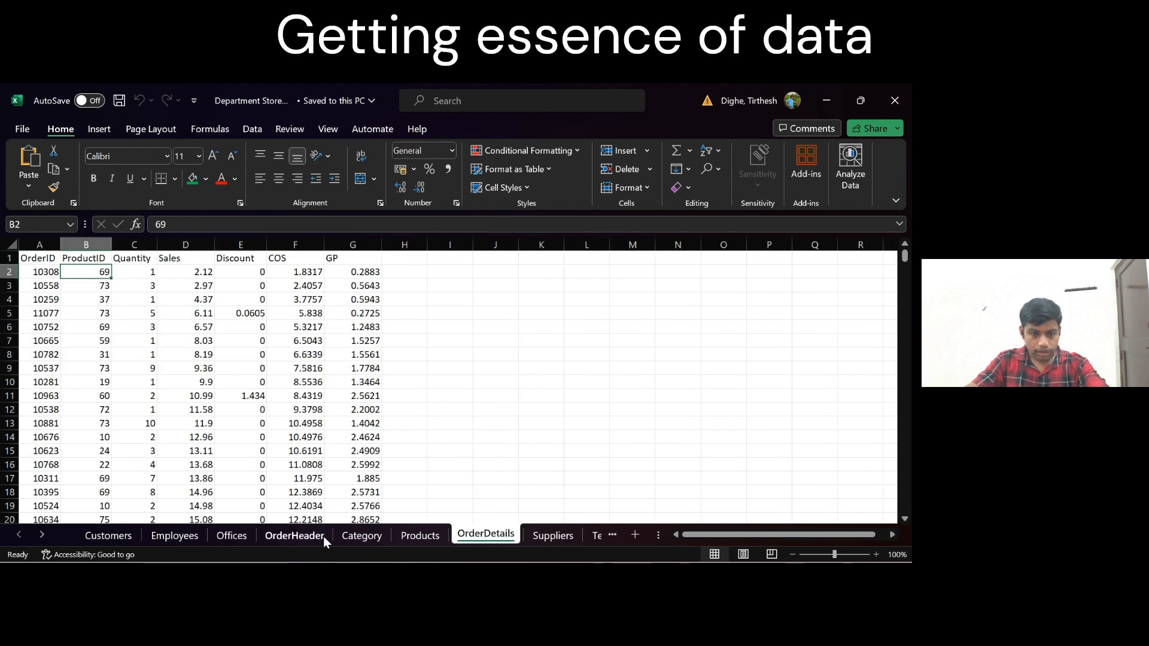
click(419, 536)
click(43, 275)
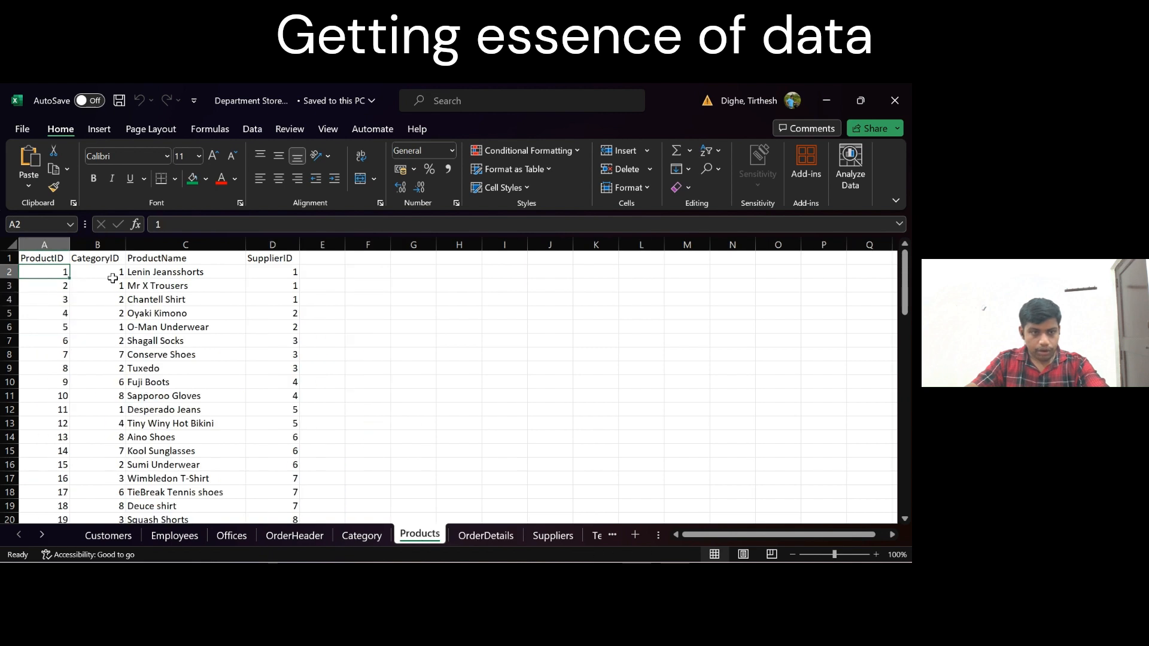
click(486, 536)
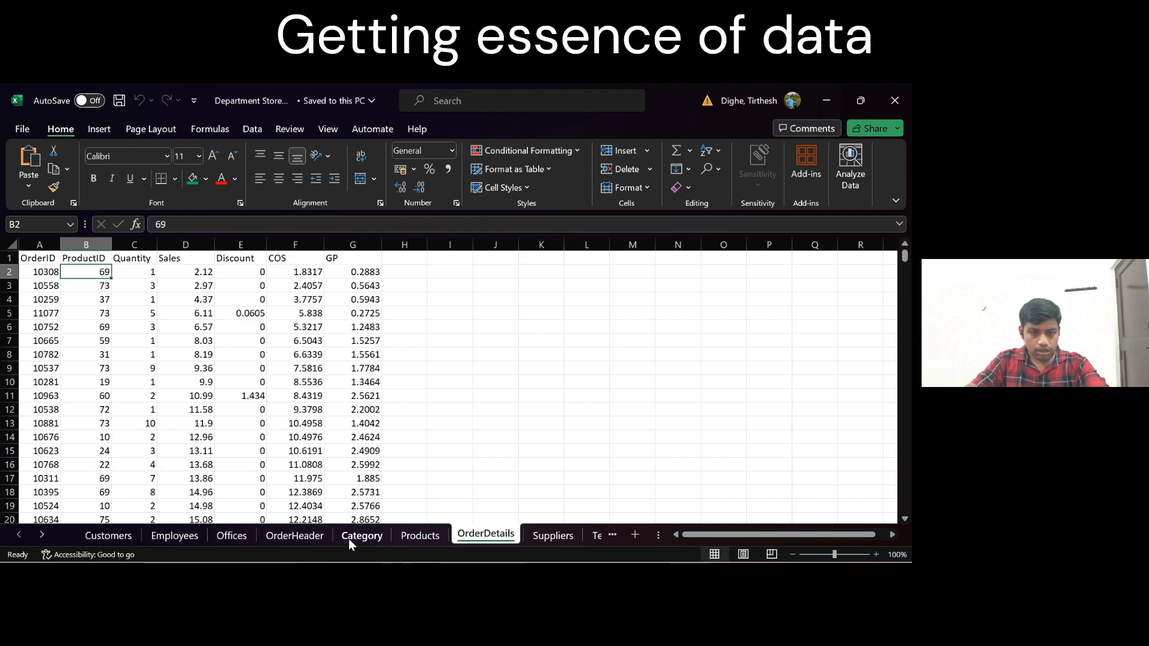
Look over the EmployeeID values in C2:C13 of OrderHeader and relate them to the Employees sheet
click(308, 537)
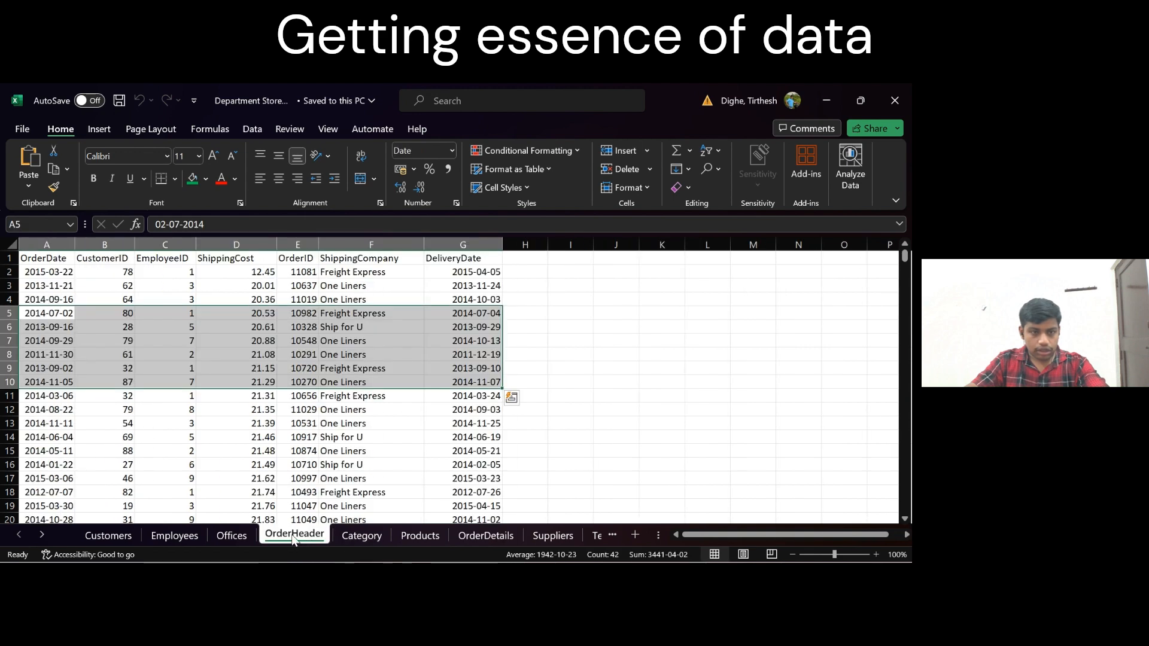
drag(176, 275, 176, 423)
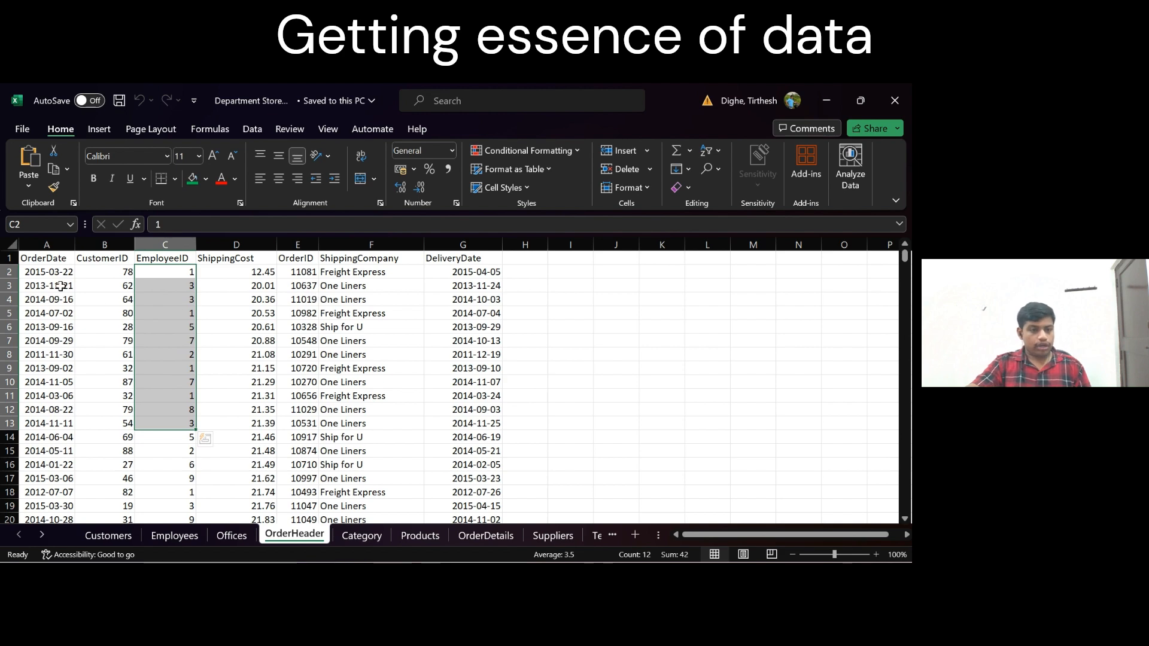
click(179, 534)
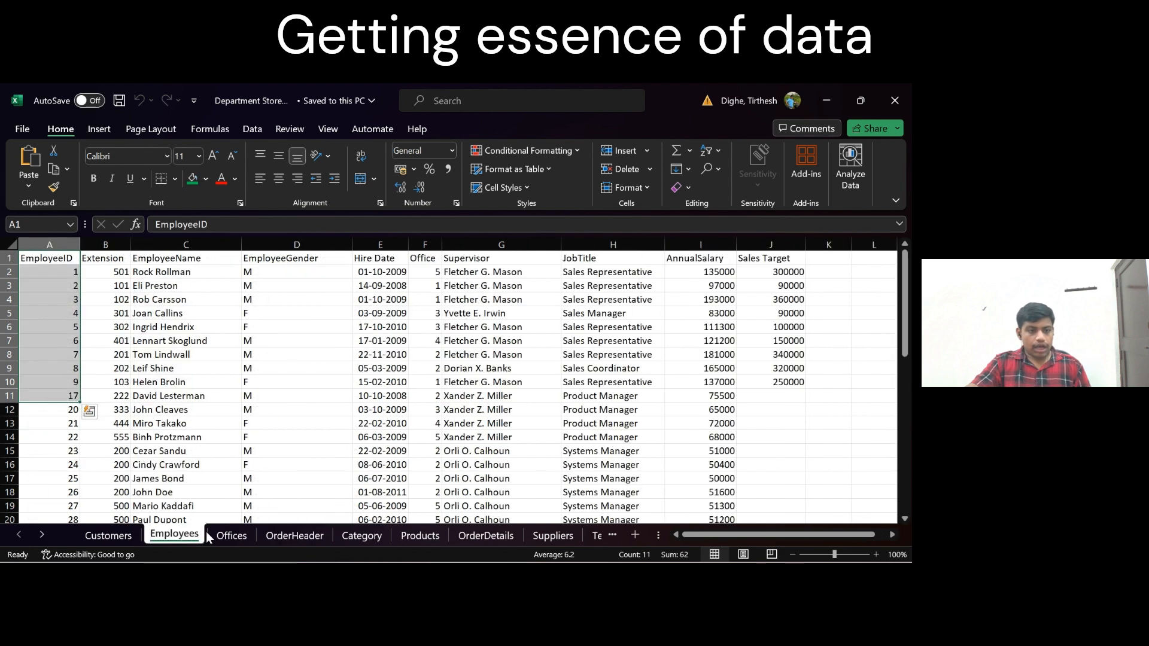
Look through the Offices, OrderHeader, Category, OrderDetails and Suppliers sheets and return to OrderDetails
click(239, 537)
click(293, 537)
click(354, 538)
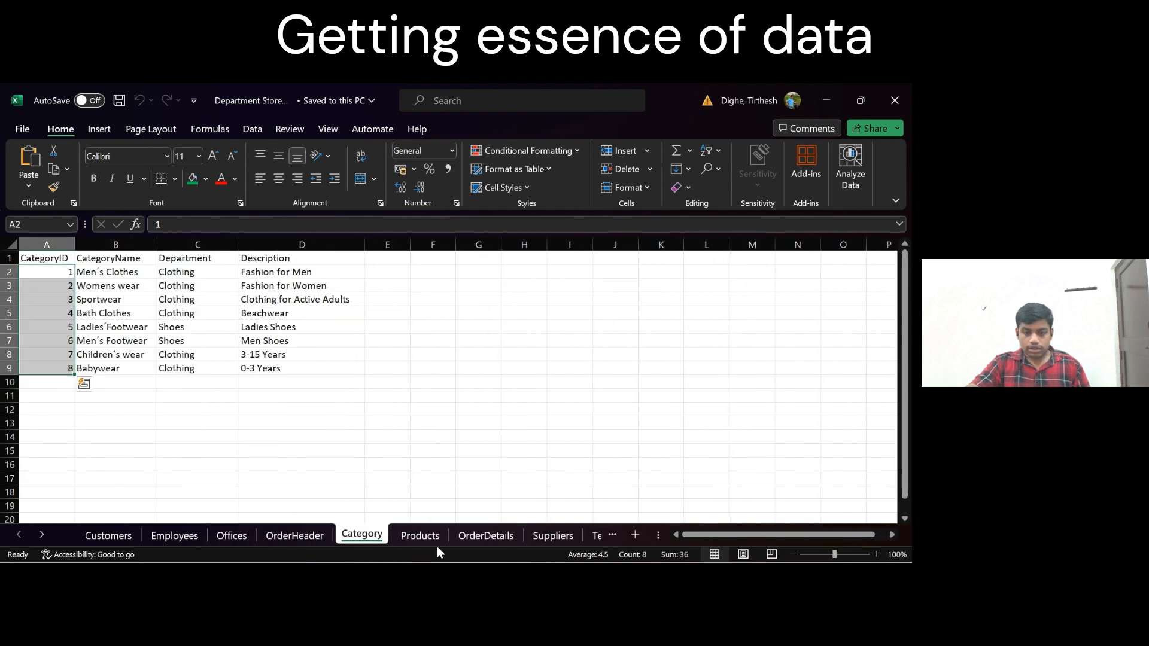
click(488, 538)
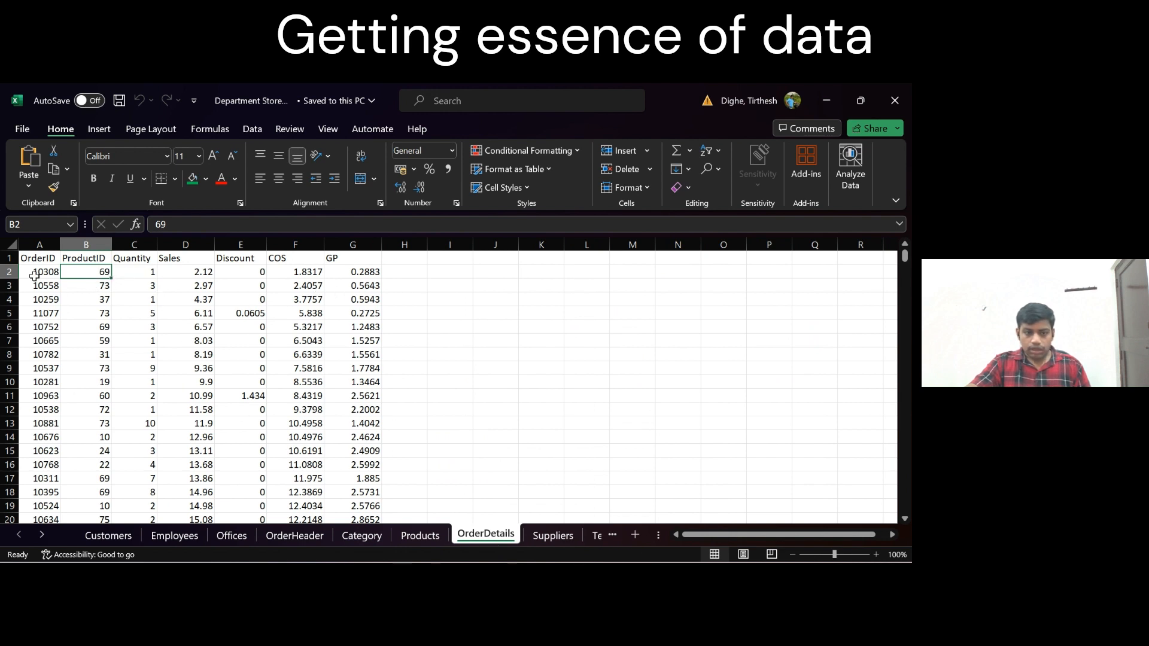
click(553, 535)
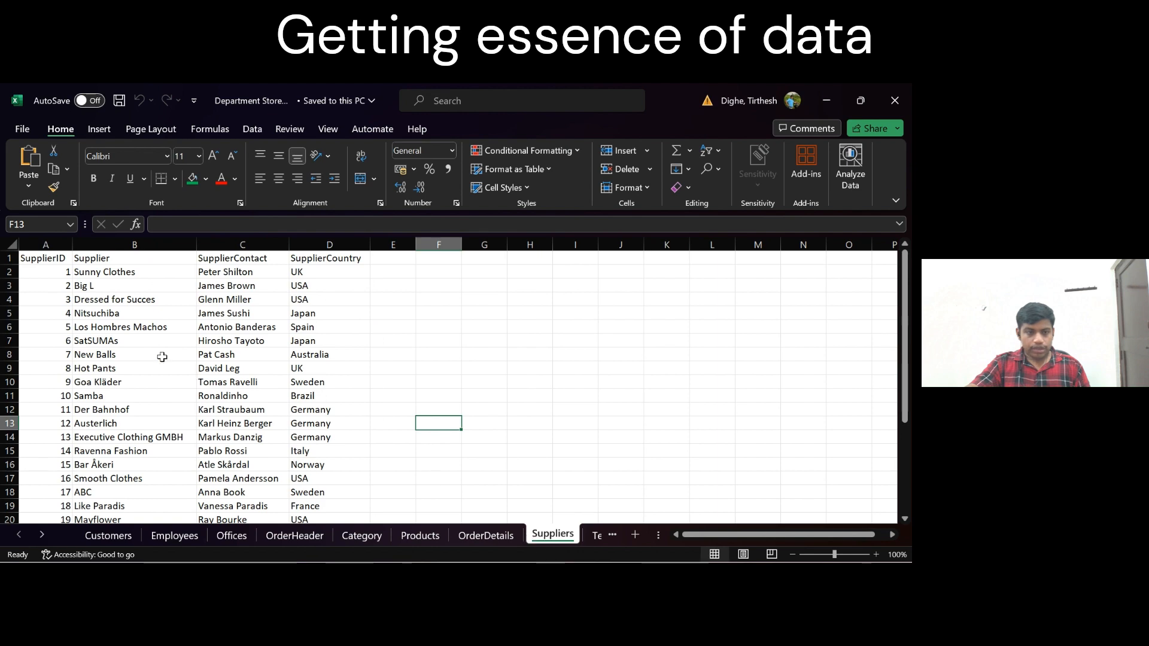
click(486, 535)
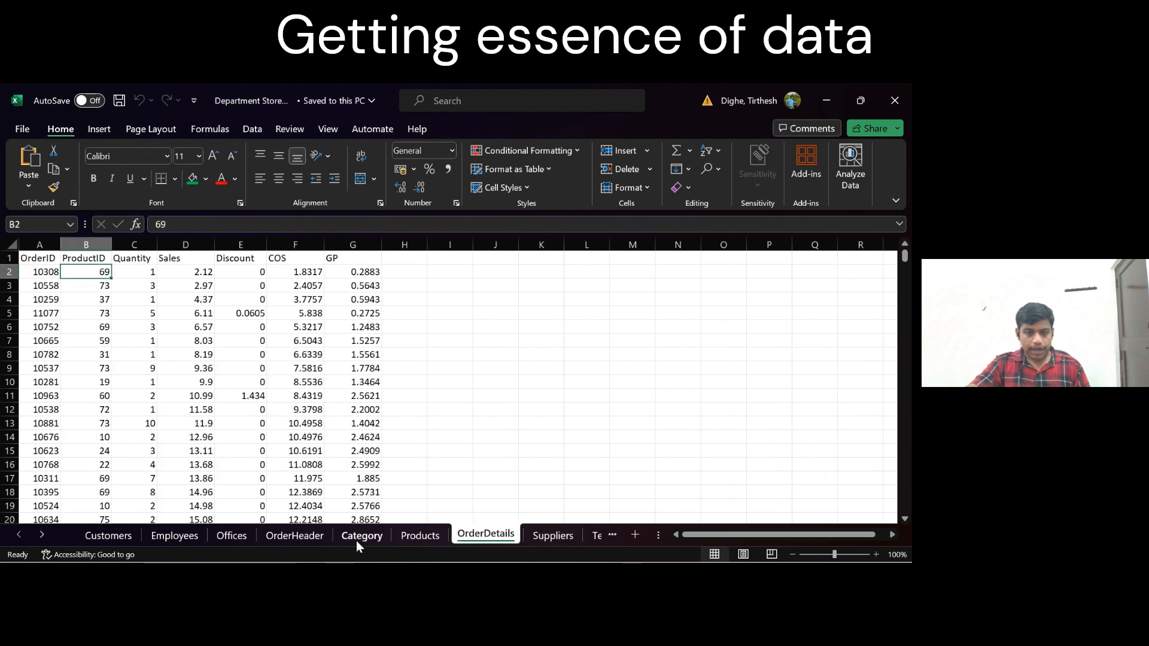
Look over the SupplierID values in D2:D13 of Products and relate them to the Suppliers sheet
click(420, 535)
drag(267, 285, 273, 436)
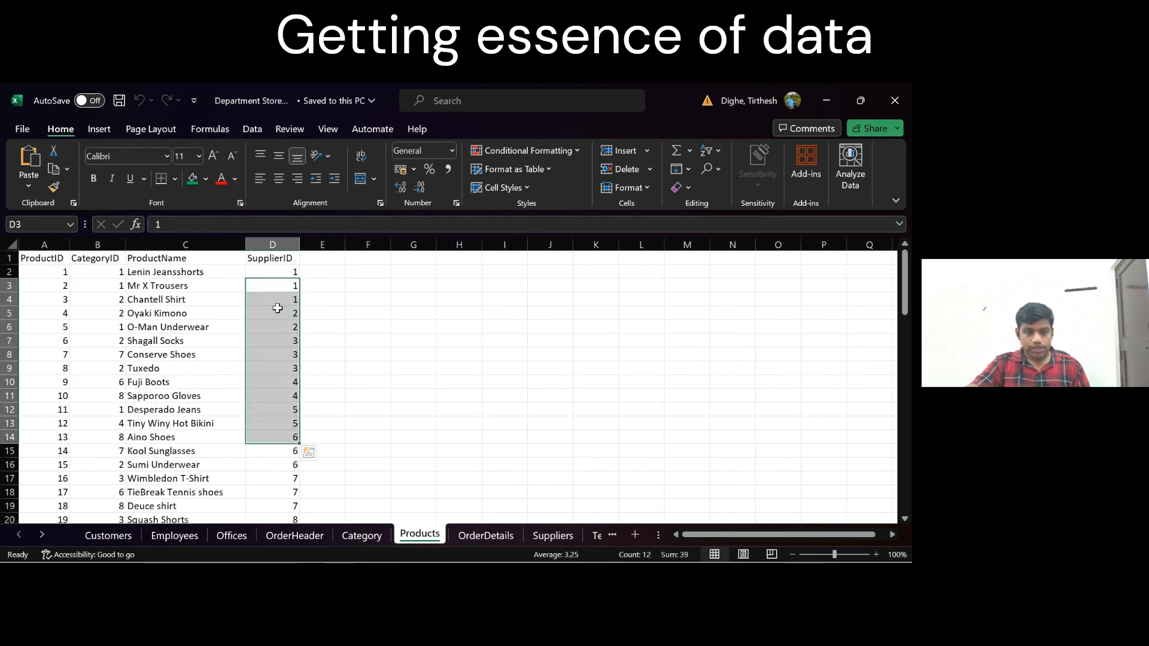
click(157, 285)
drag(273, 271, 274, 424)
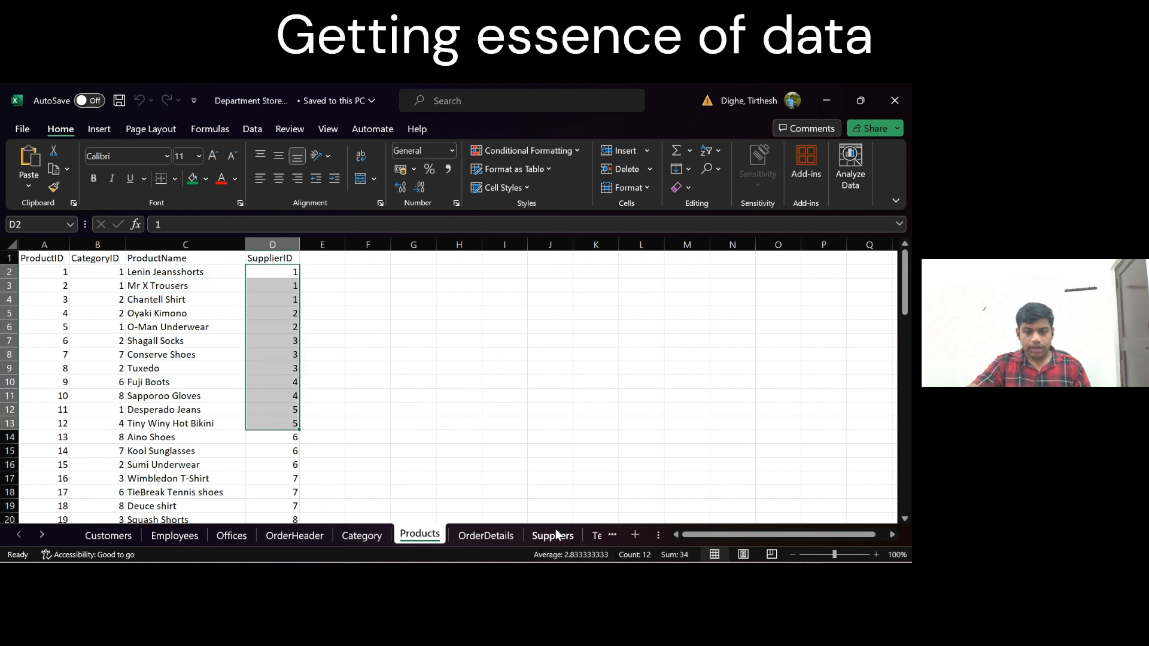
click(556, 535)
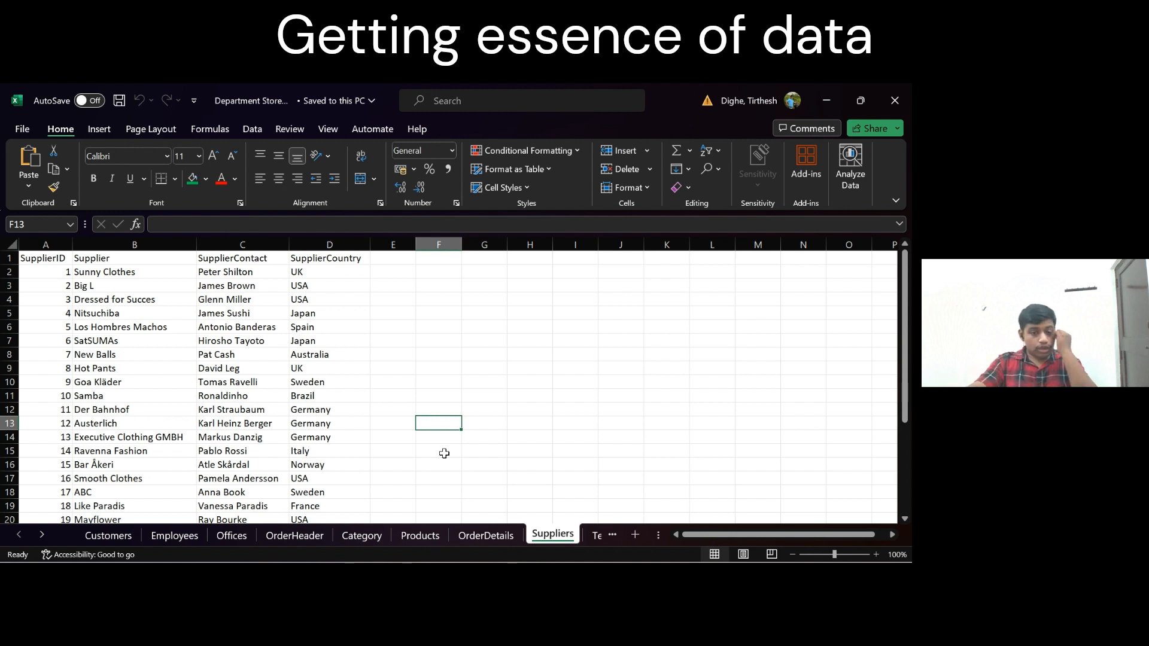
Trace the product Lenin Jeansshorts through its SupplierID in Products to the matching supplier in row 2 of Suppliers
click(420, 536)
click(174, 278)
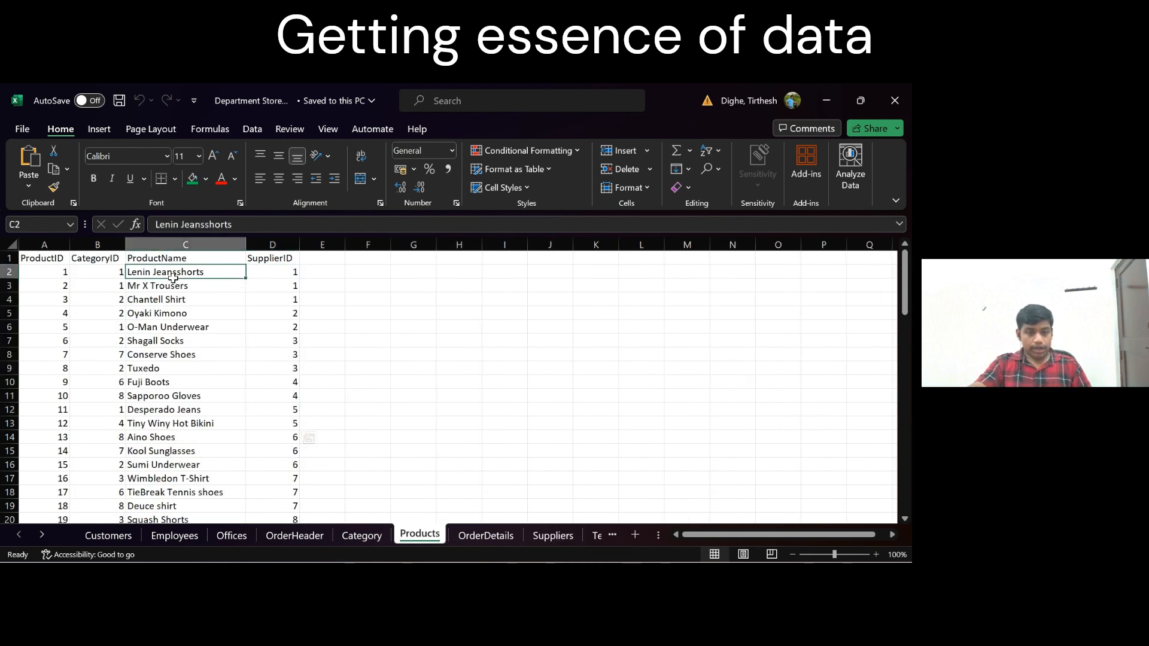
click(272, 278)
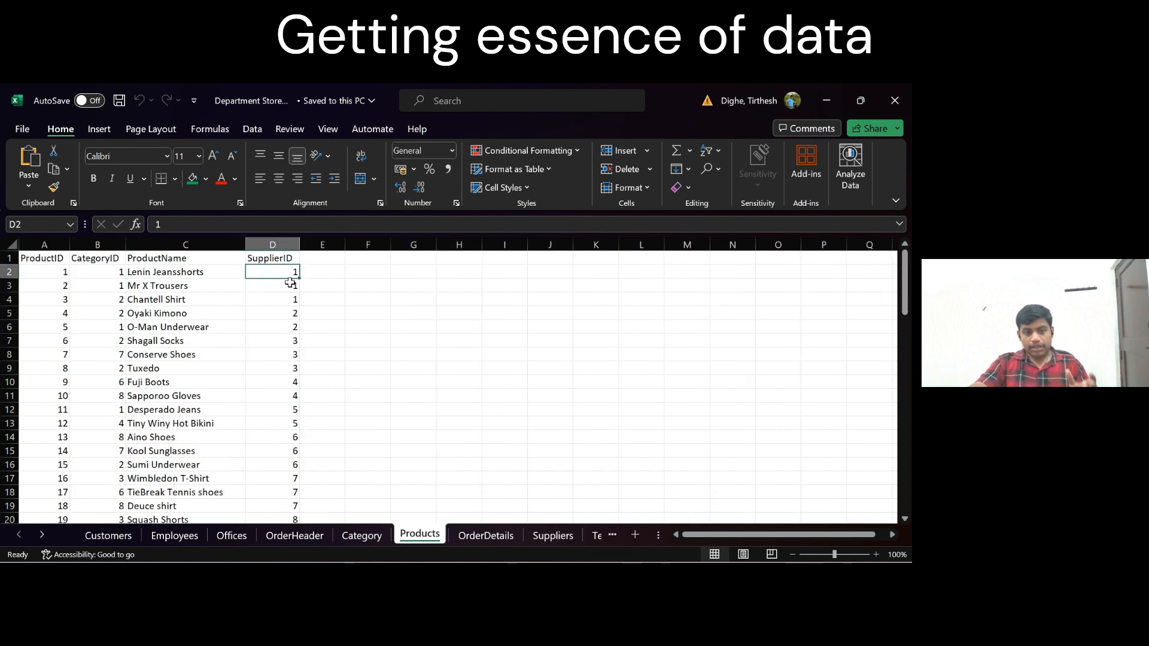
click(195, 276)
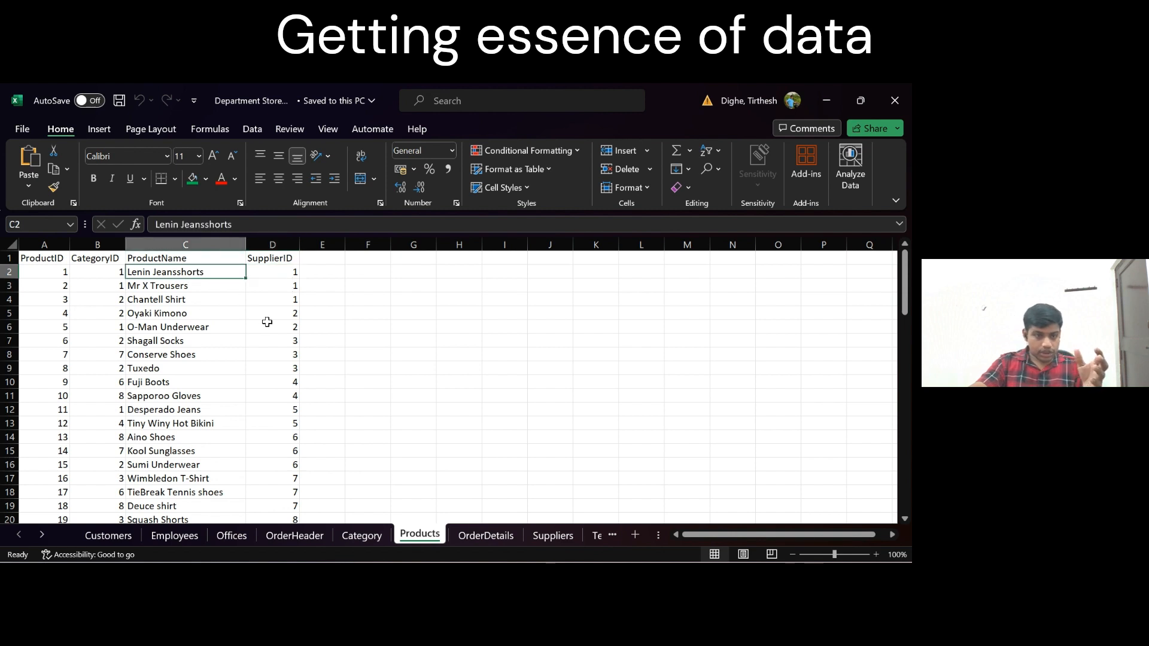
click(553, 534)
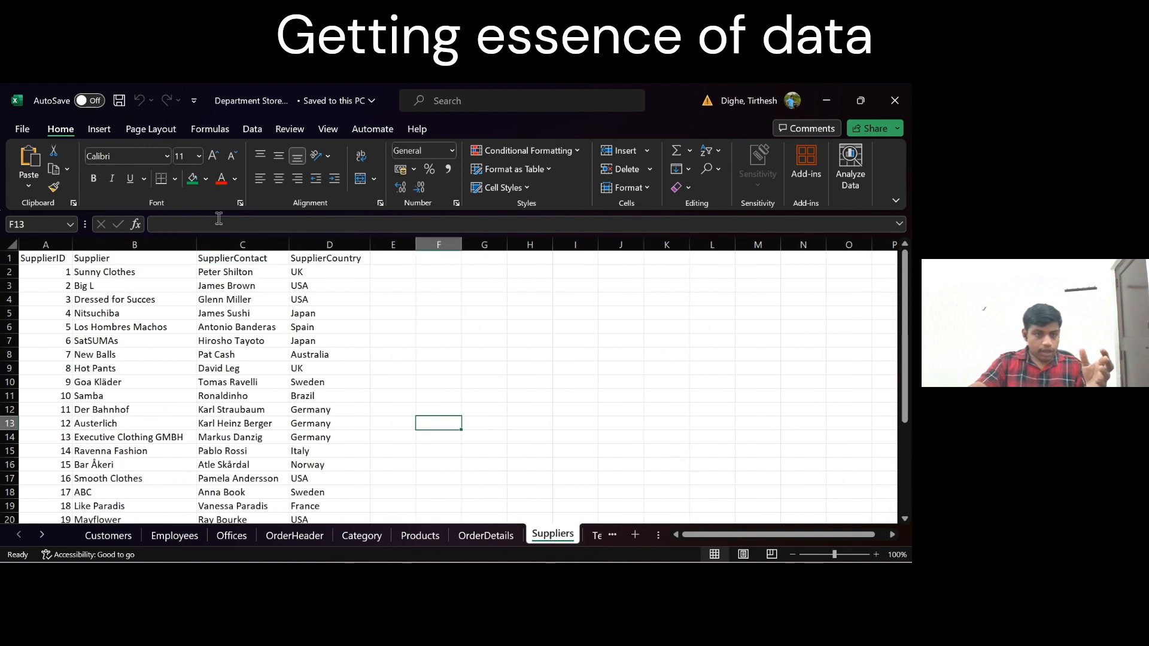
click(49, 271)
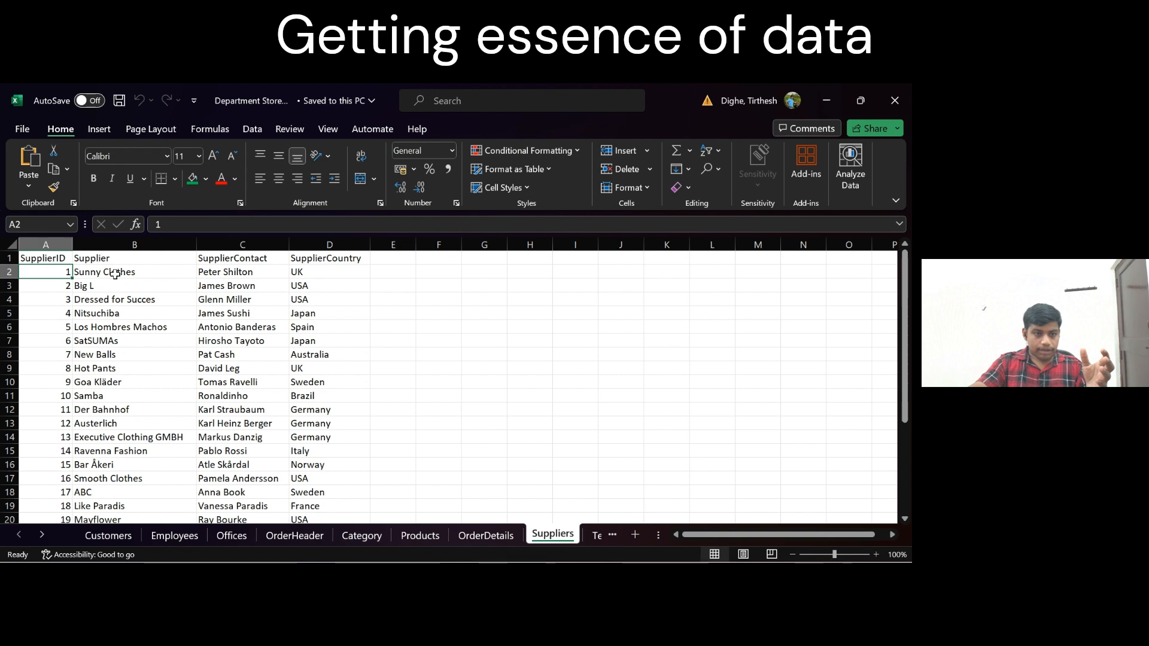
click(116, 272)
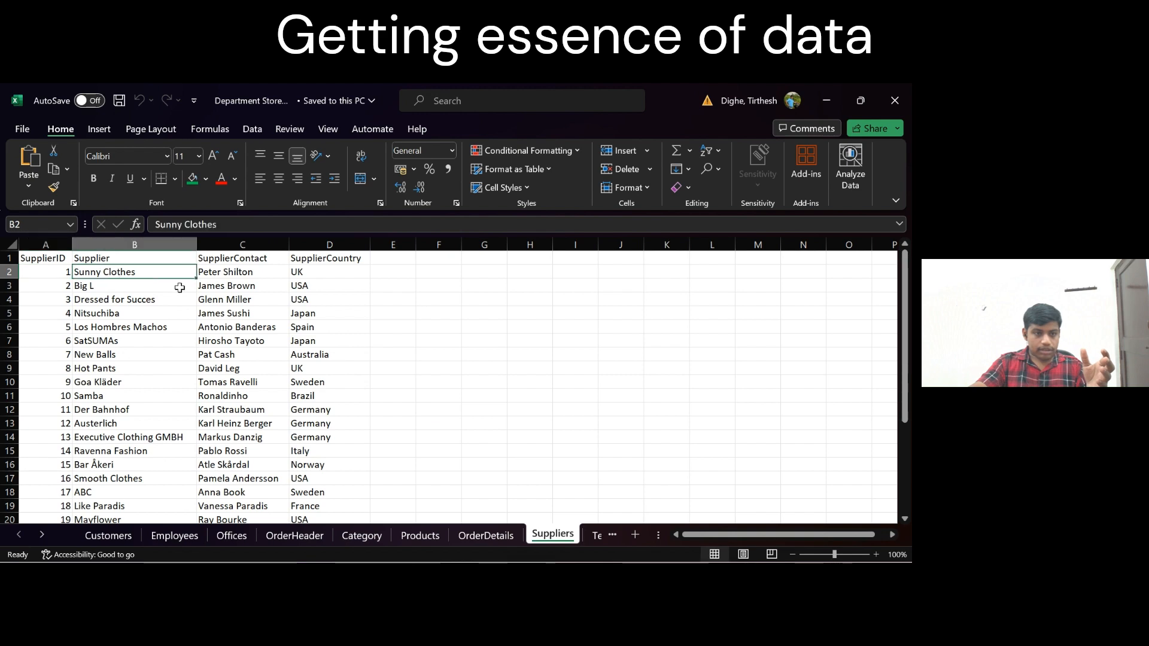
Compare the Products and Suppliers sheets again and return to the first order line's Sales value in OrderDetails
click(419, 535)
click(551, 535)
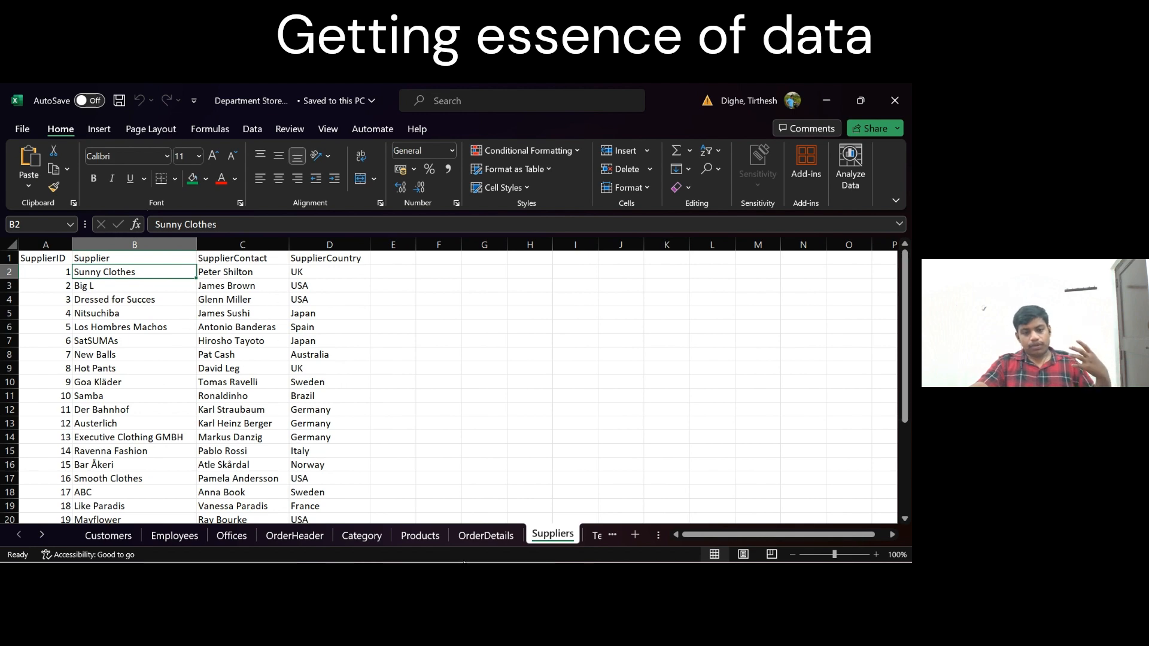
click(488, 539)
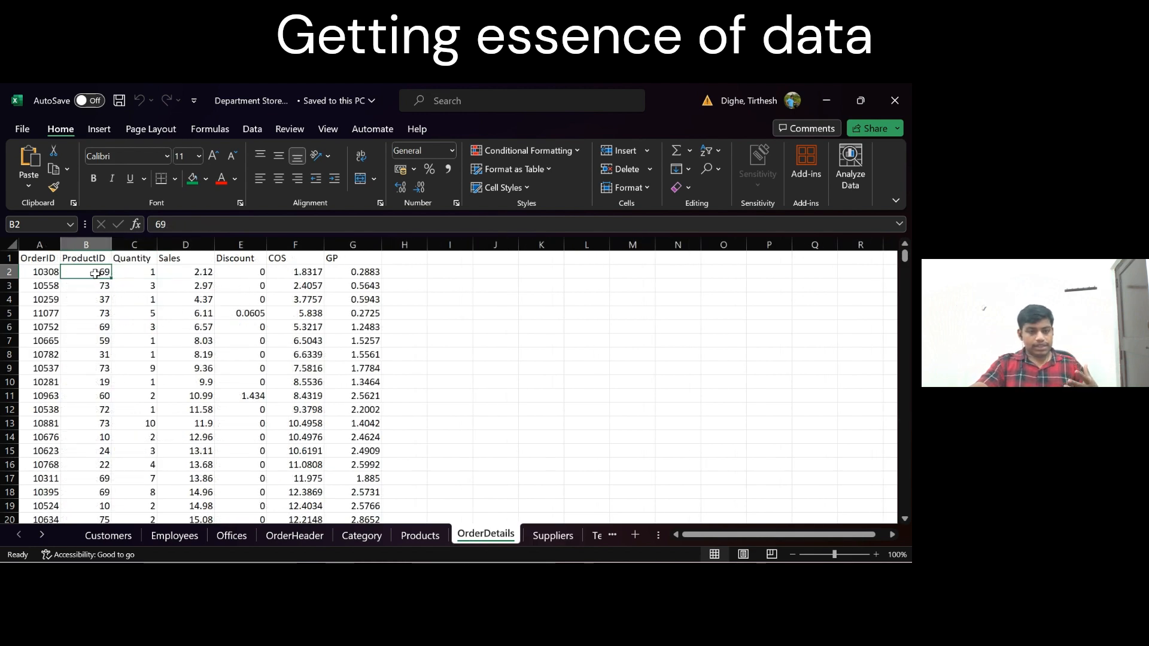
click(204, 274)
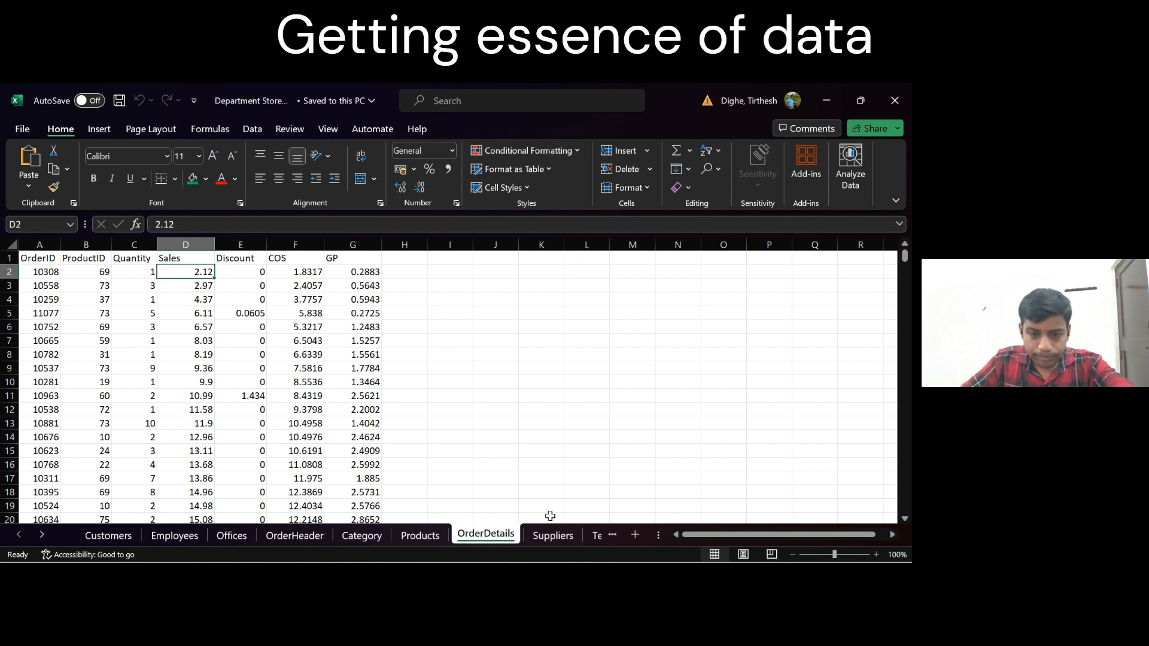
Review the SupplierCountry values in D2:D10 of Suppliers and the EmployeeID and TerritoryID columns of the Territories sheet
click(549, 534)
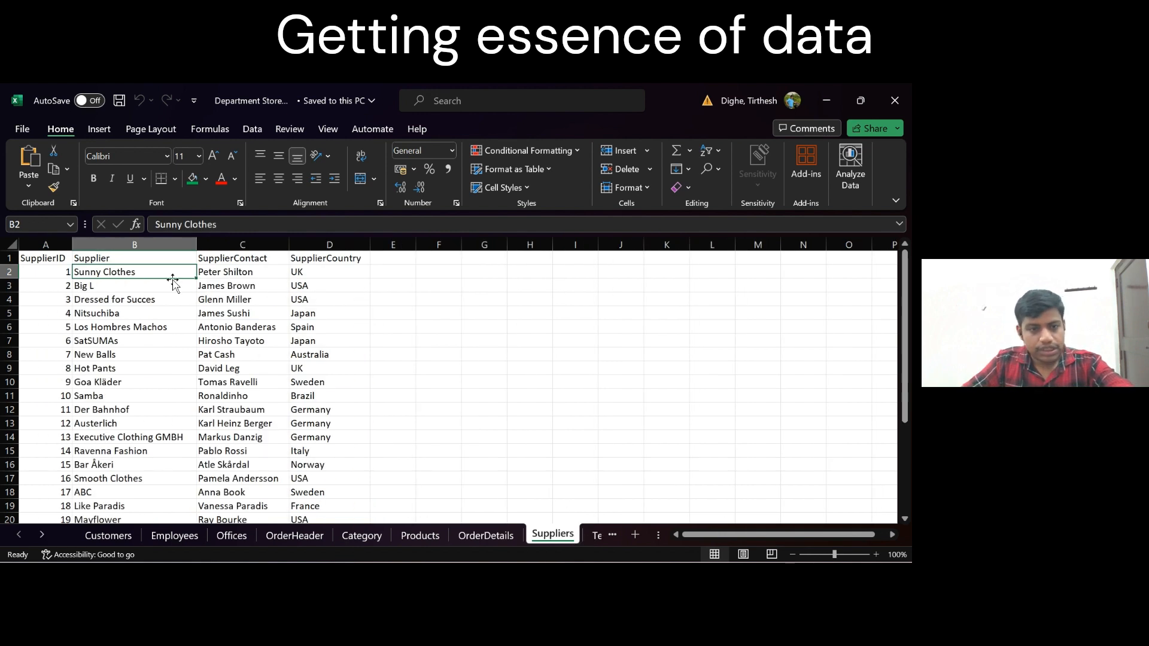
click(334, 277)
drag(334, 277, 330, 383)
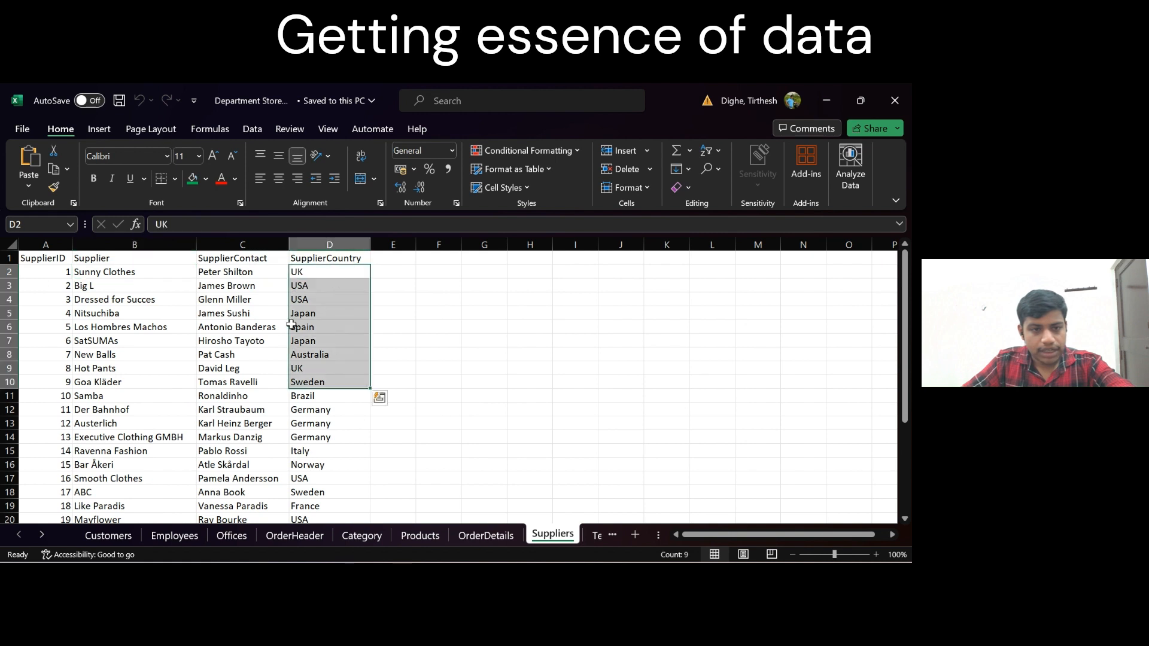
click(595, 534)
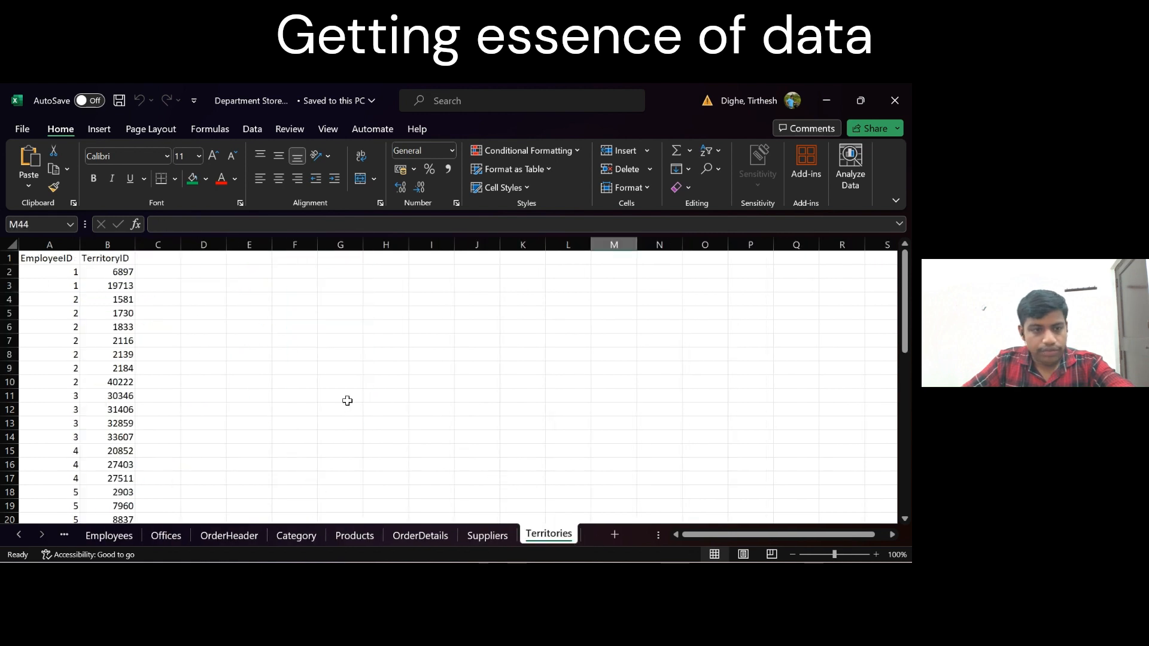
drag(54, 272, 98, 466)
Look through the workbook's sheets from Suppliers back to Offices once more, including OrderDetails, Category and OrderHeader, and recheck Suppliers and Territories
click(487, 541)
click(426, 538)
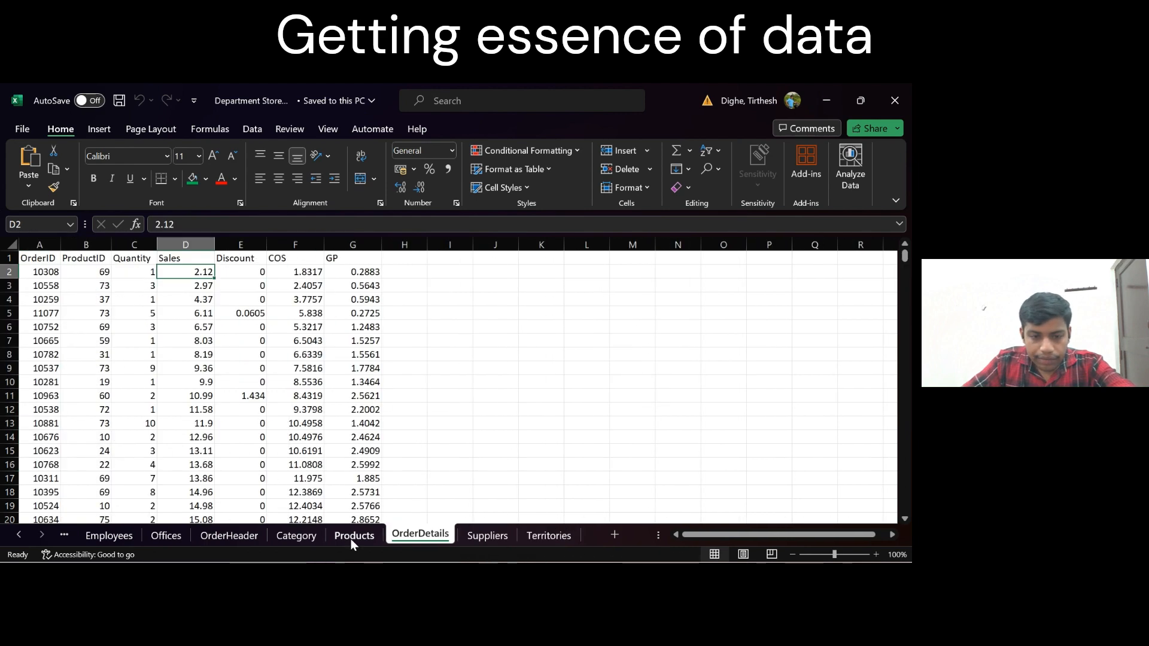
click(296, 536)
click(251, 538)
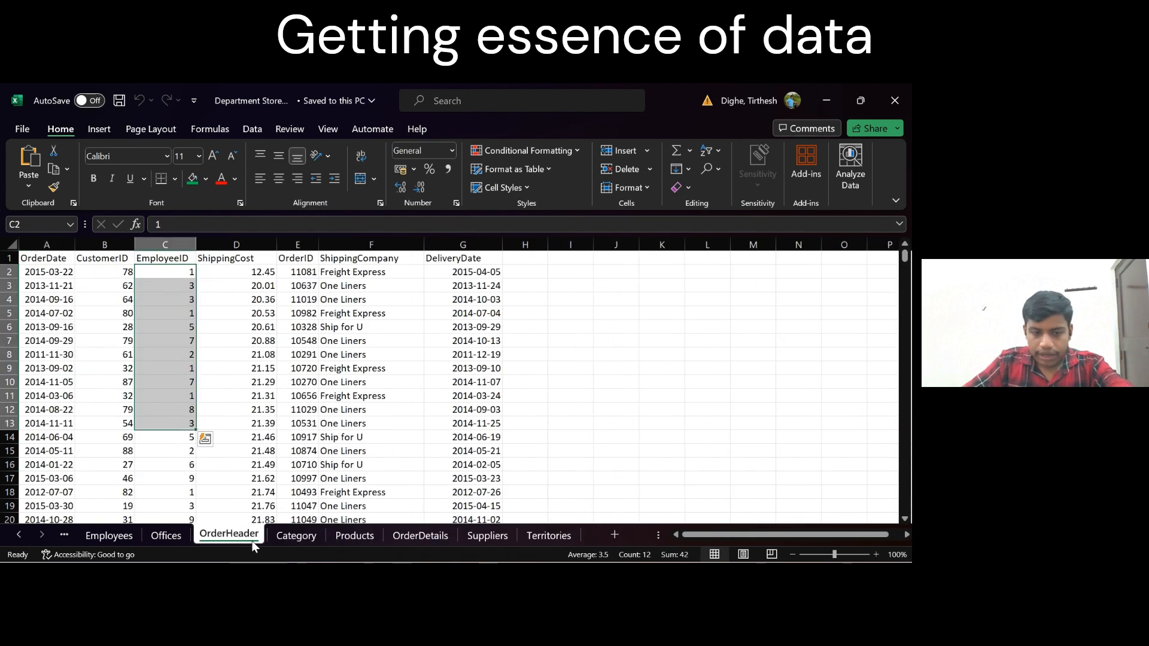
click(167, 538)
click(487, 537)
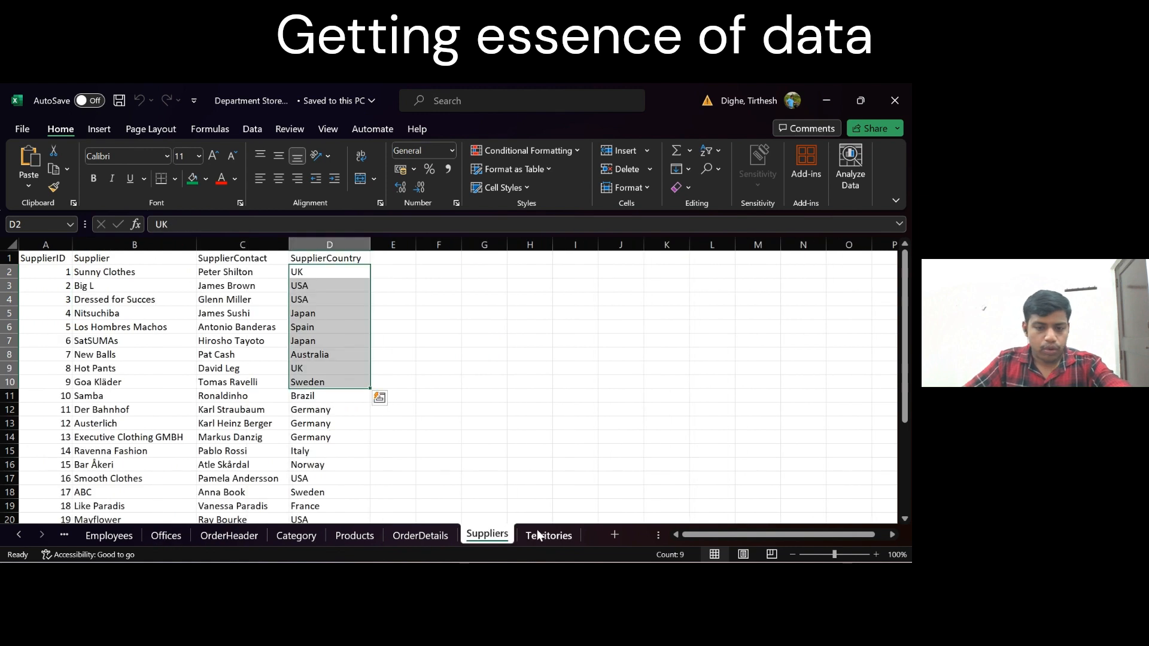
click(547, 535)
click(502, 537)
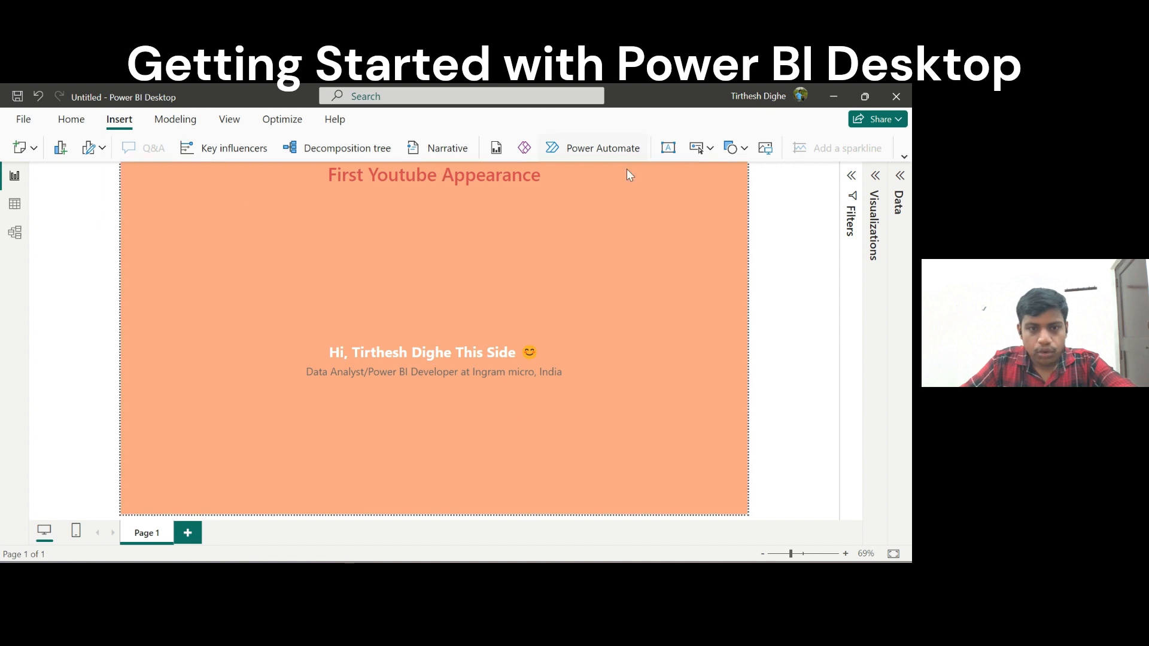
Switch to Power BI Desktop, add a blank second report page and delete Page 1
right_click(158, 529)
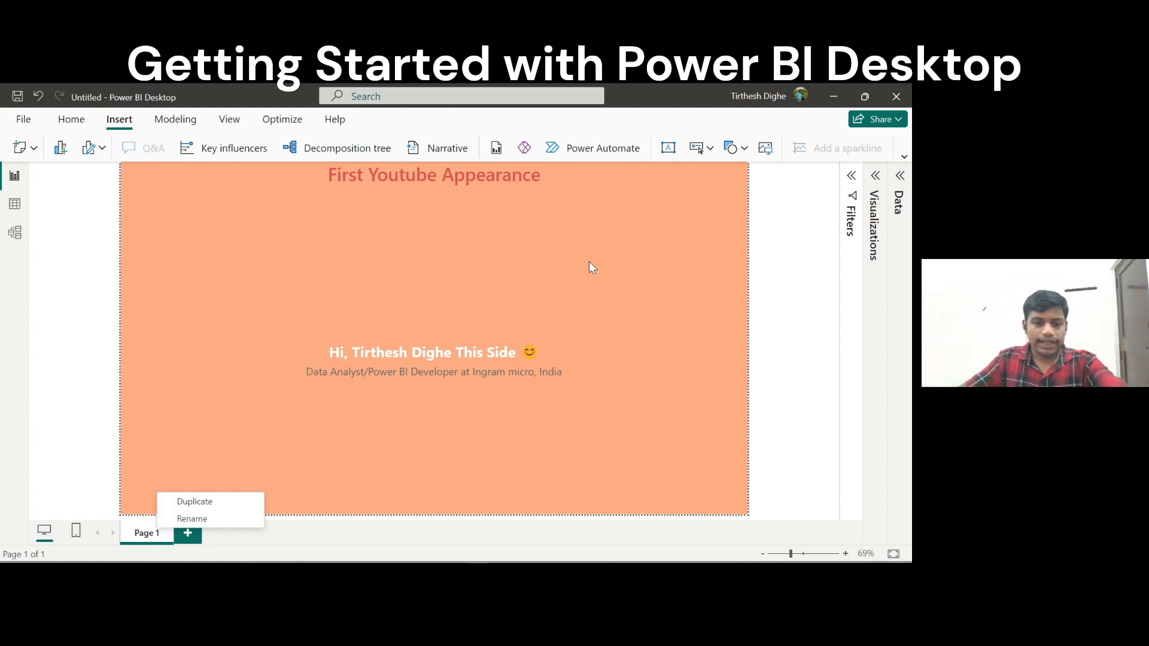
right_click(144, 532)
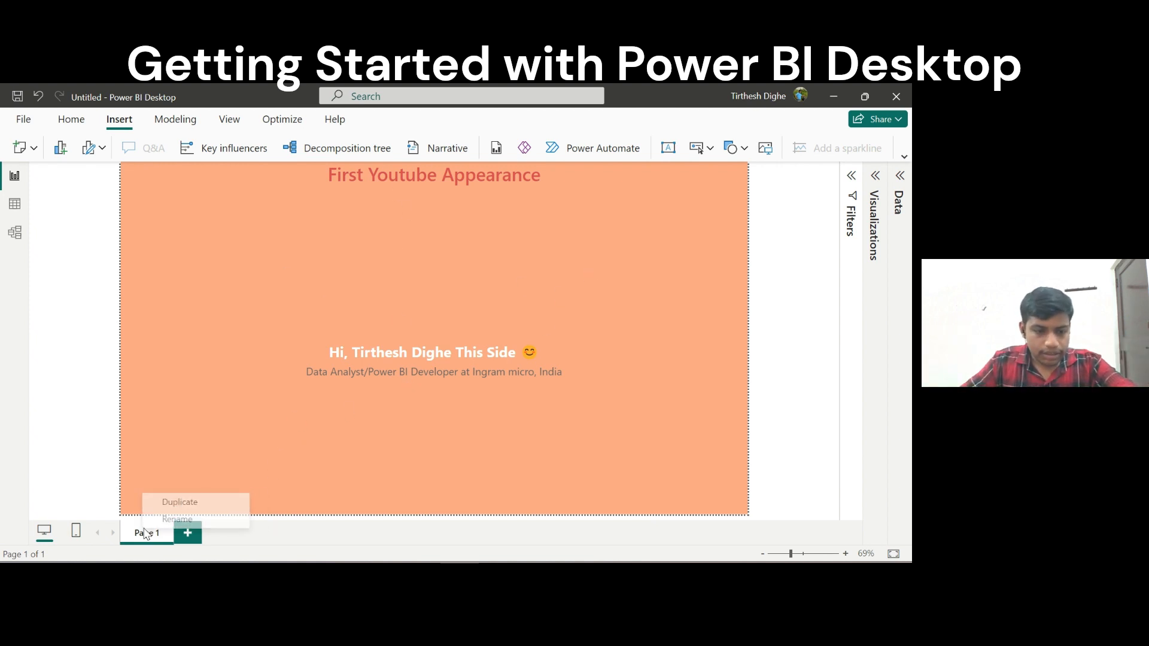
click(188, 533)
right_click(192, 533)
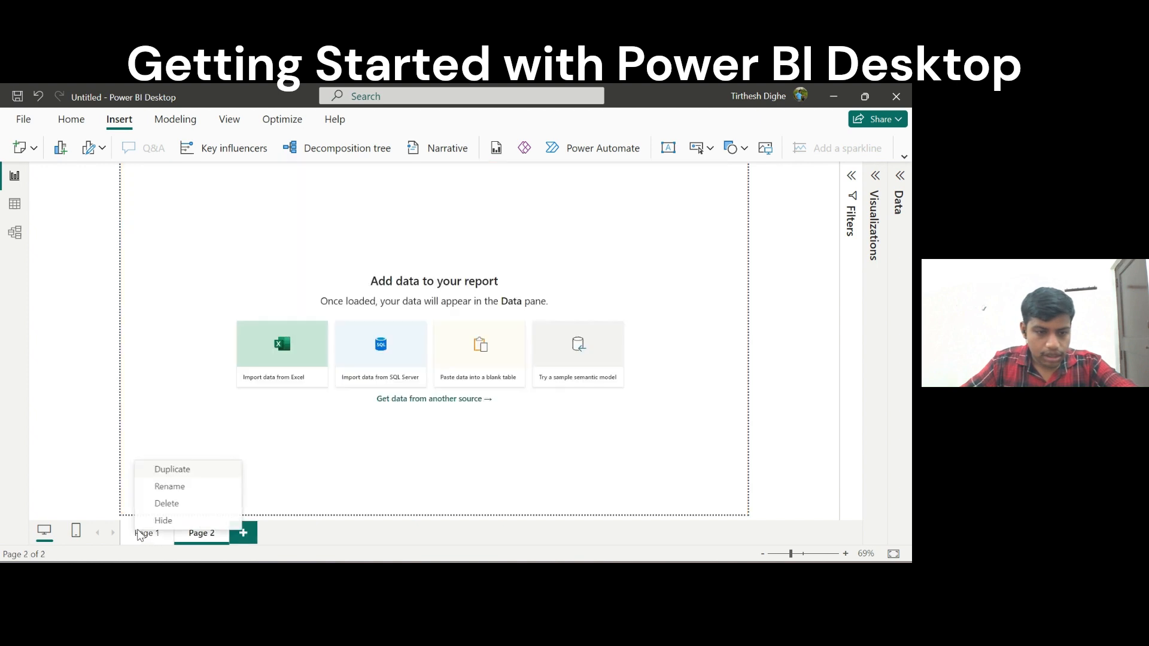
click(204, 503)
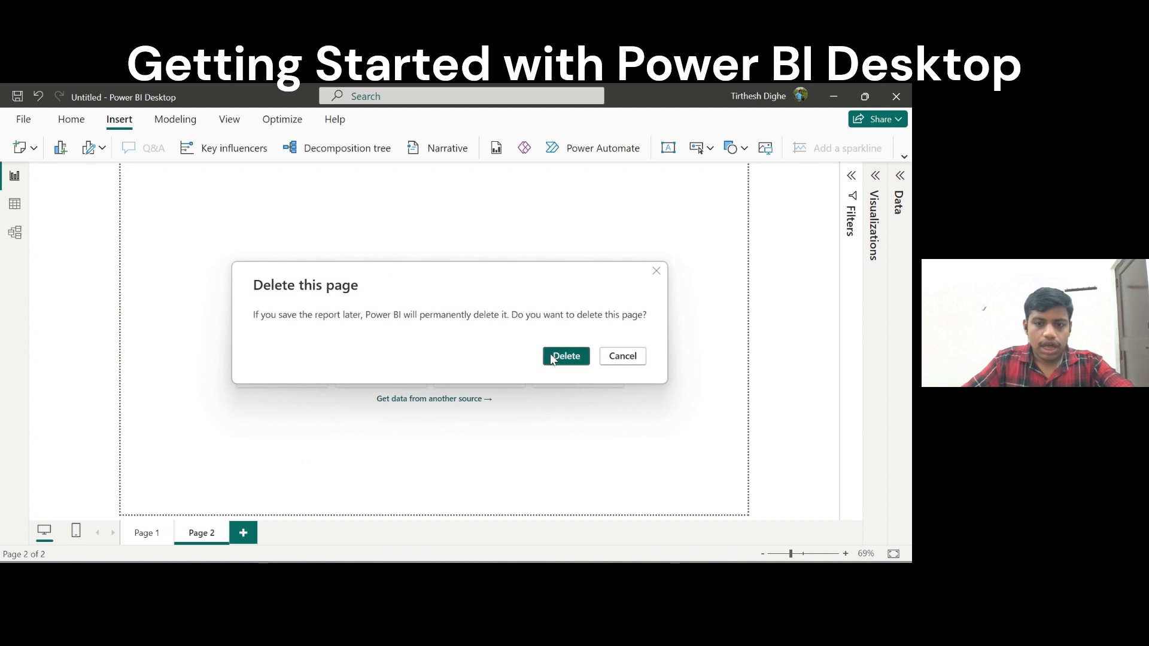
click(559, 357)
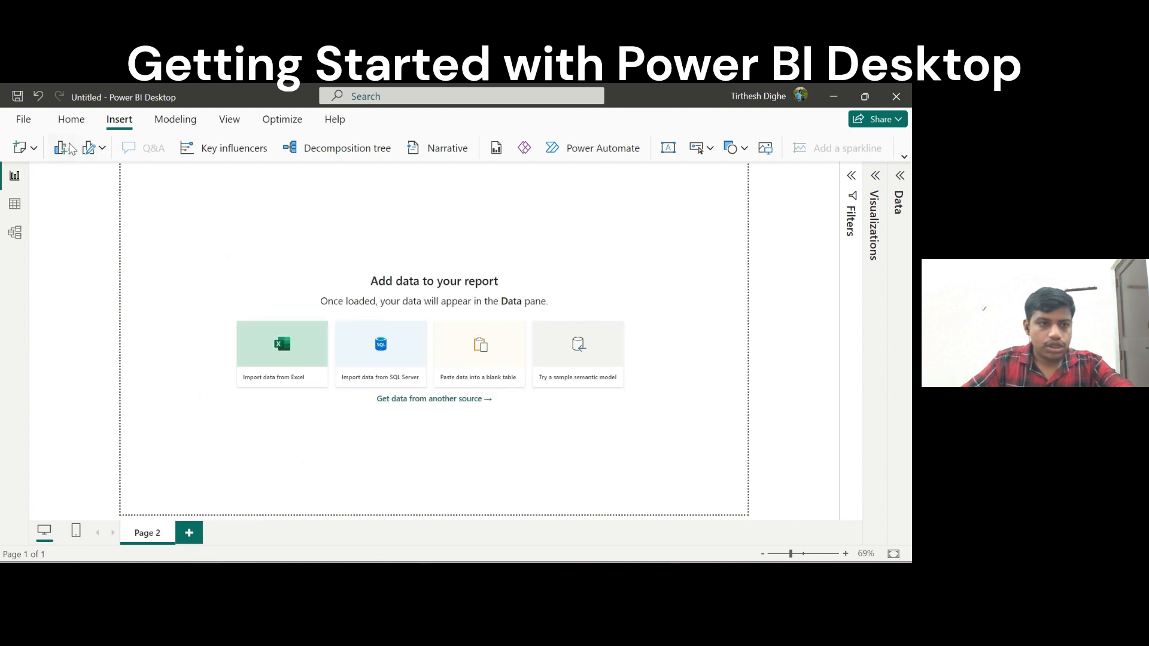
Import the Excel workbook Department Store Data from the Qlik Sense Beginners folder as the report's data source
click(74, 121)
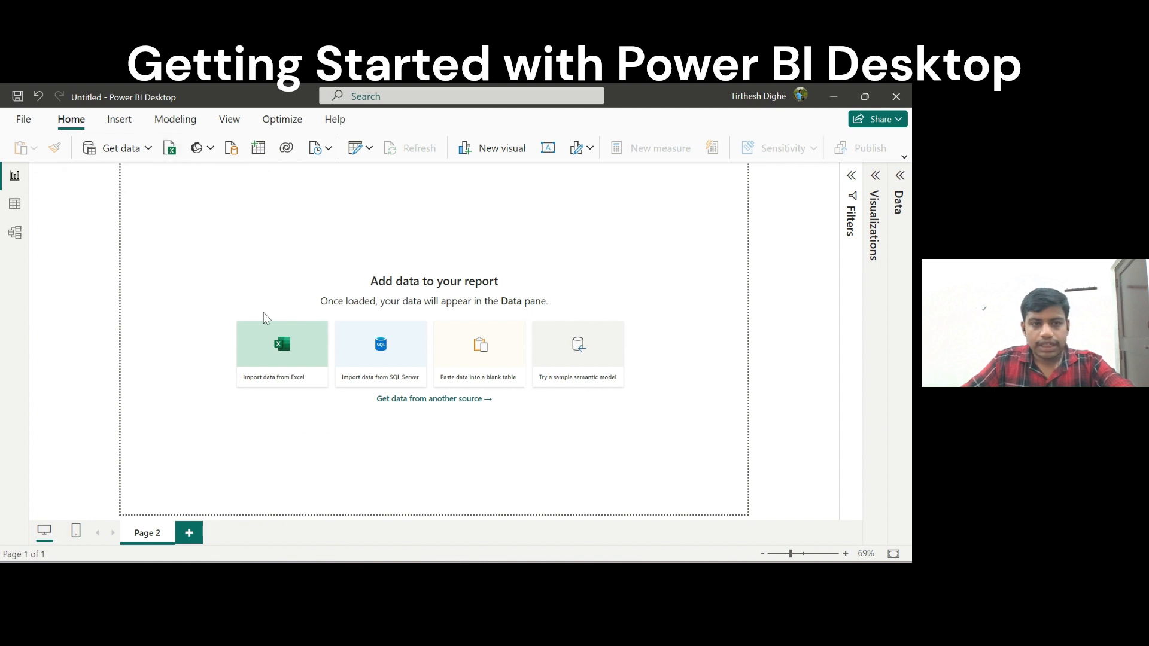
click(269, 341)
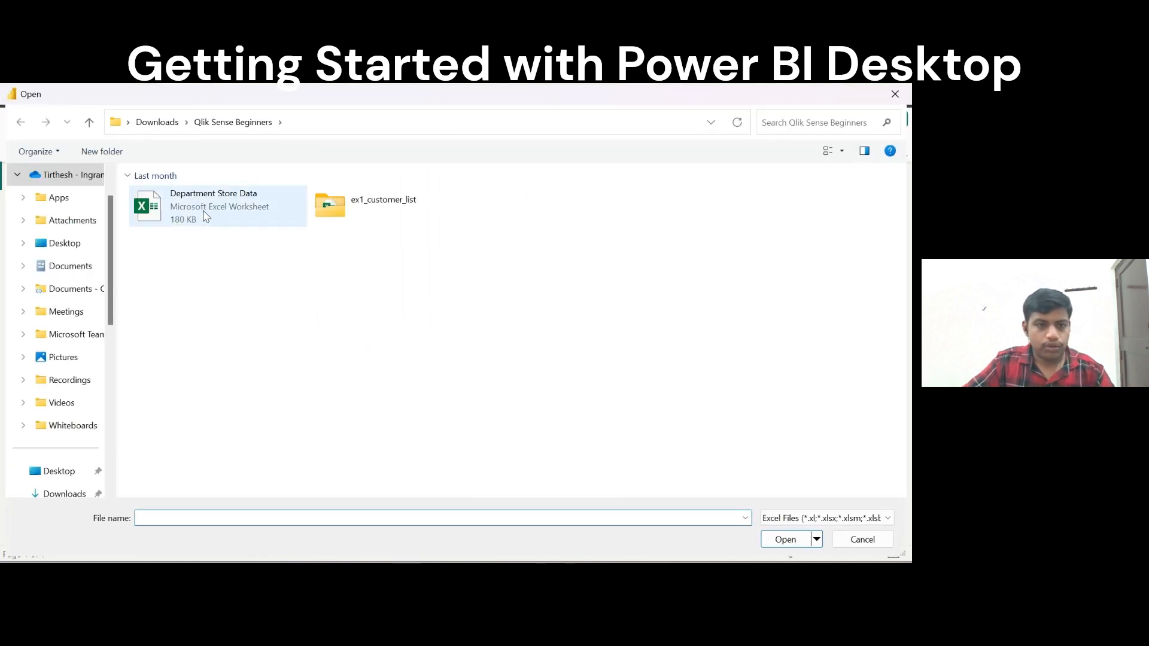
click(205, 216)
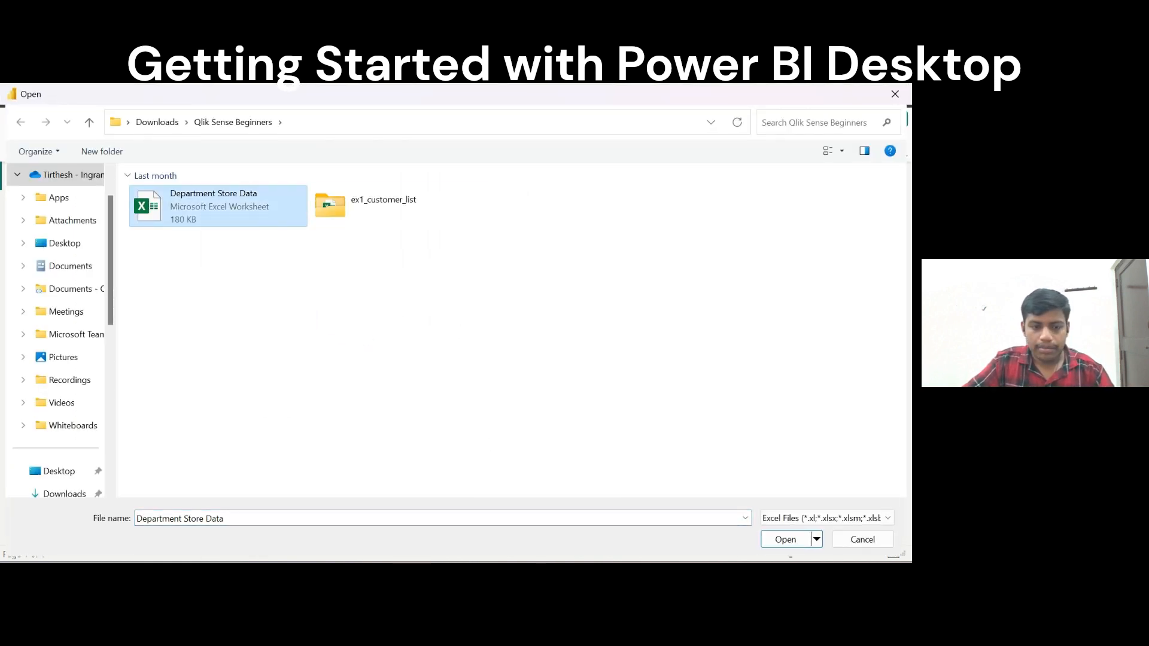
click(784, 539)
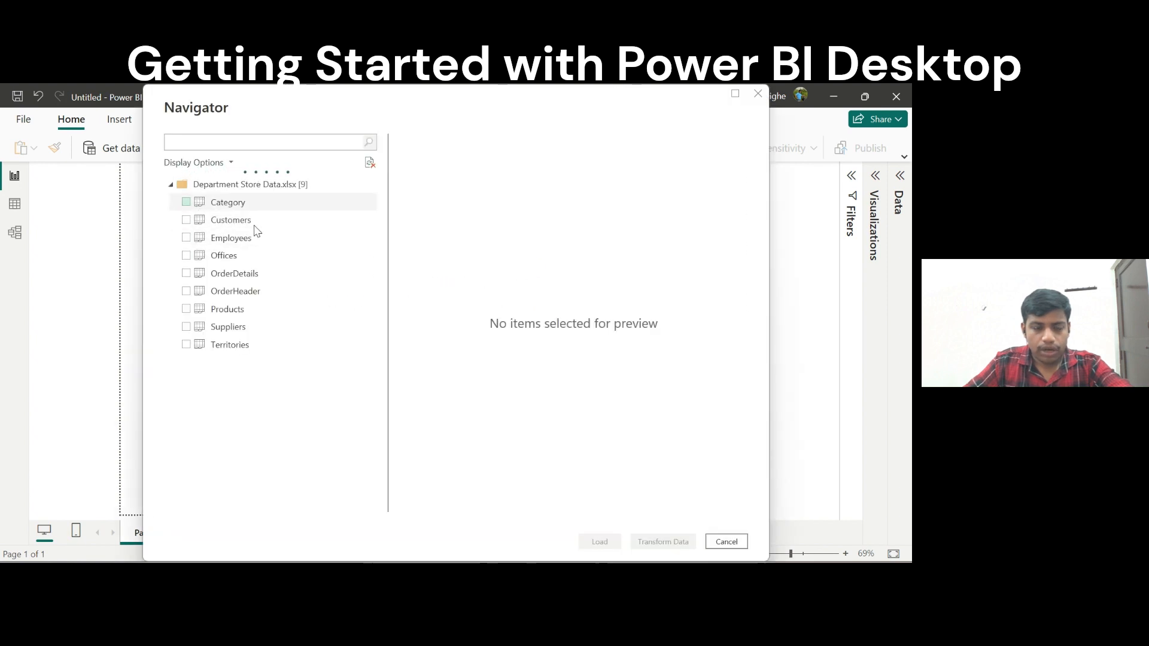
Select all nine tables of the Department Store Data workbook, from Category to Territories, and load them into the report
click(186, 203)
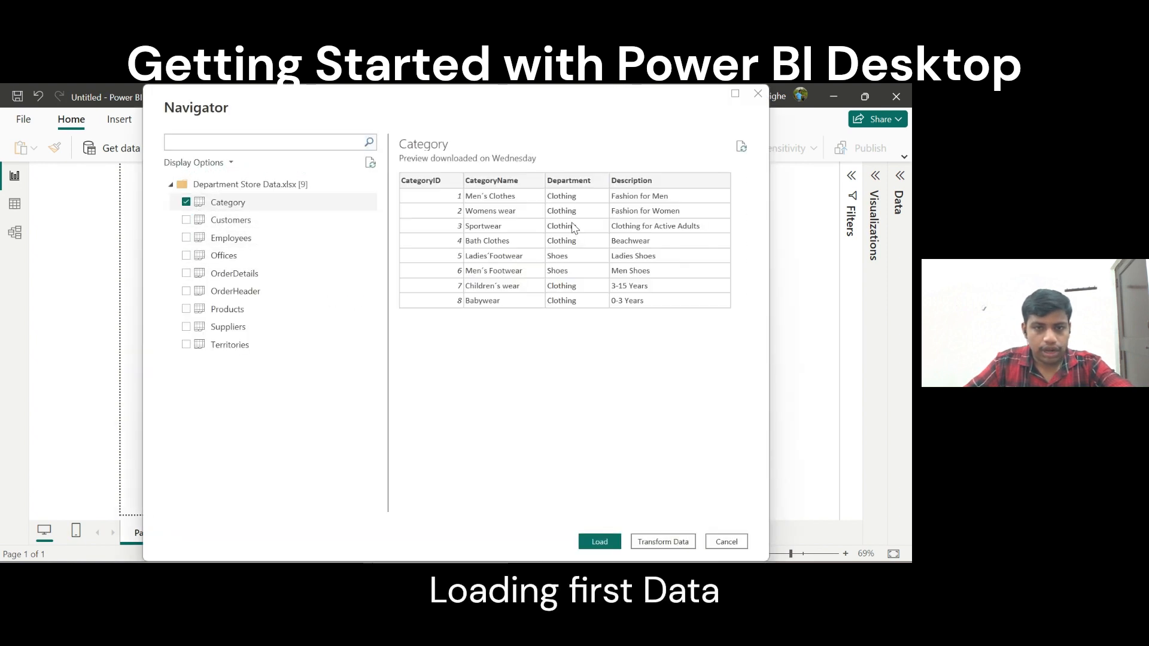
click(186, 220)
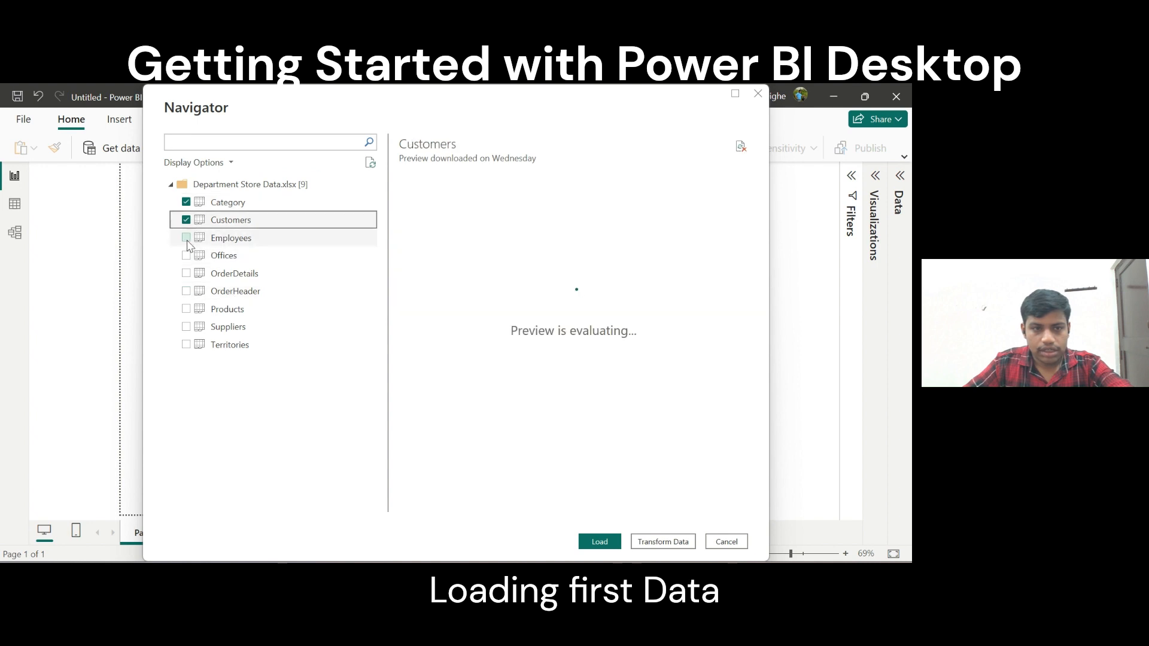
click(186, 238)
click(186, 255)
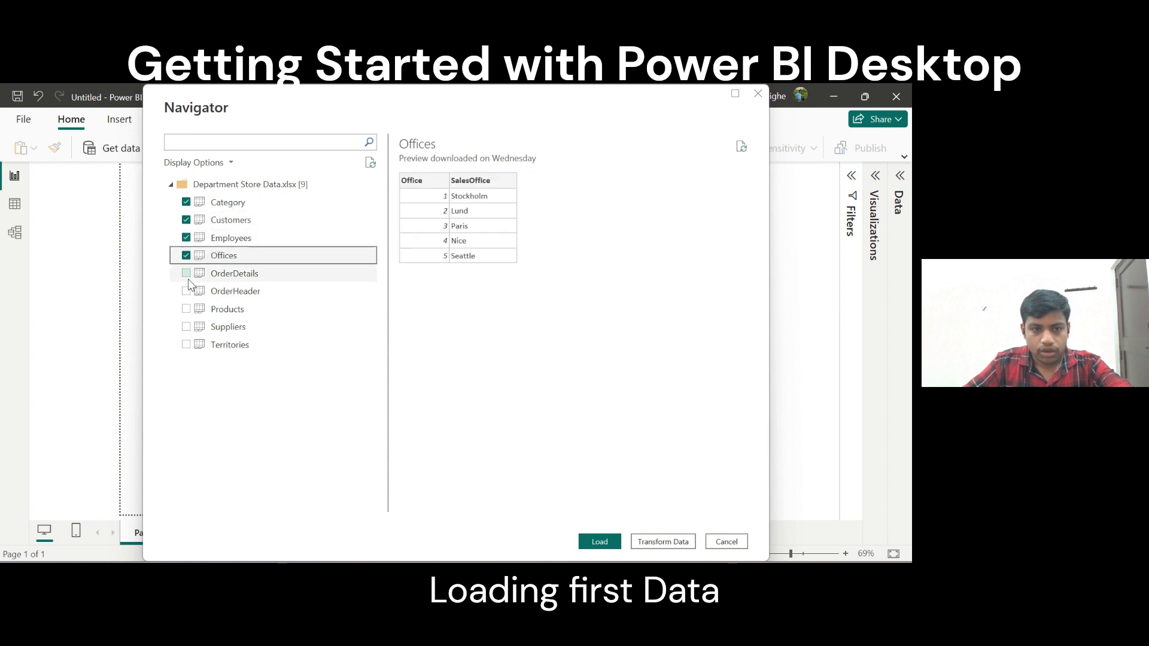
click(186, 273)
click(186, 291)
click(186, 309)
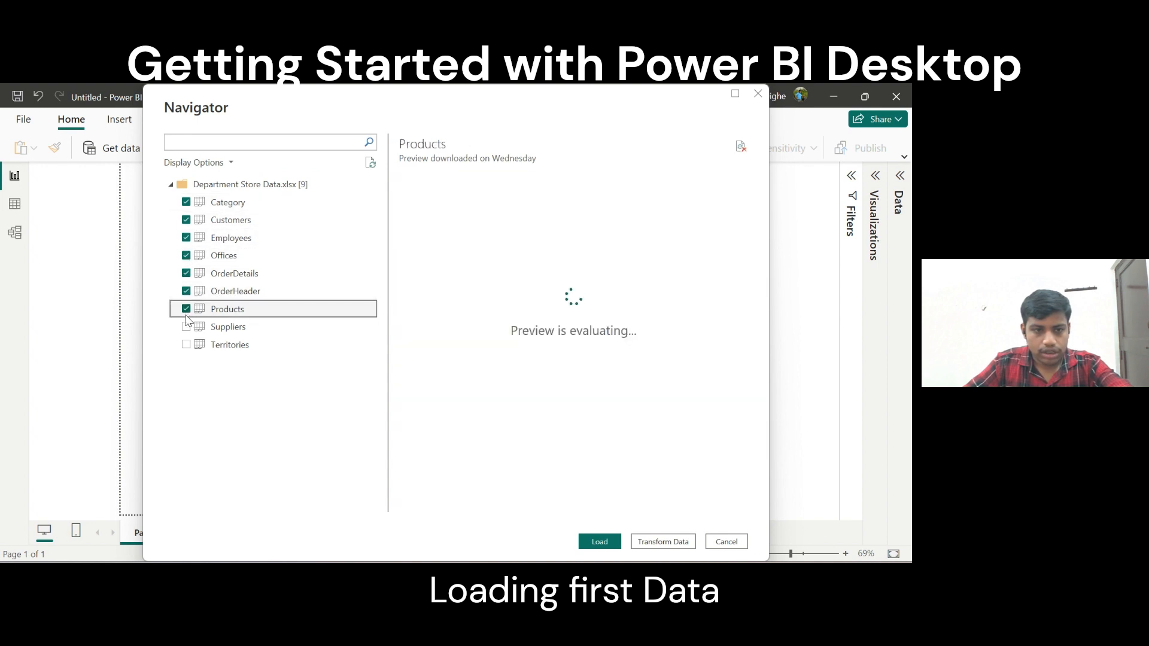
click(186, 327)
click(186, 344)
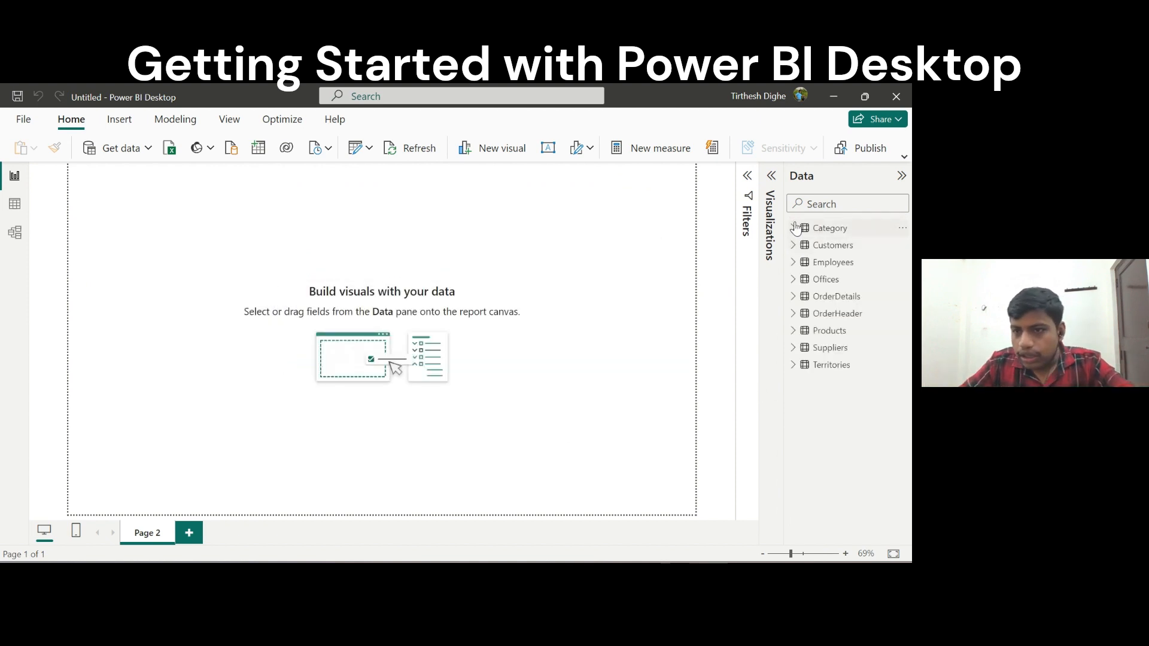
Review the fields of the loaded Category and Customers tables
click(792, 228)
click(793, 228)
click(793, 245)
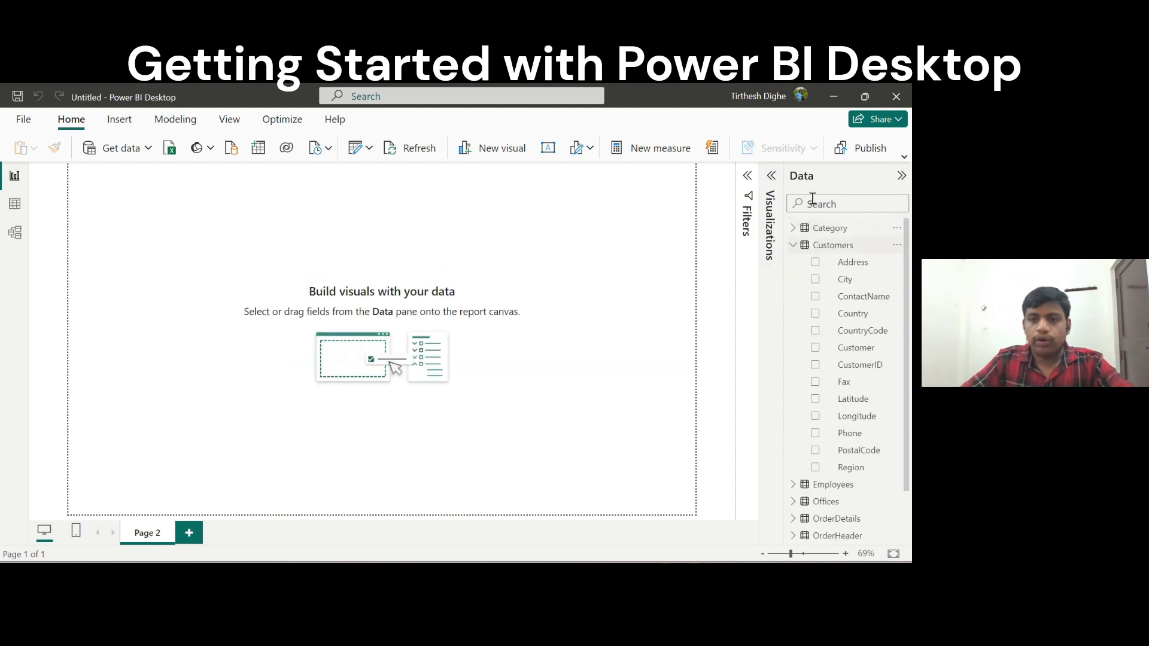
click(821, 178)
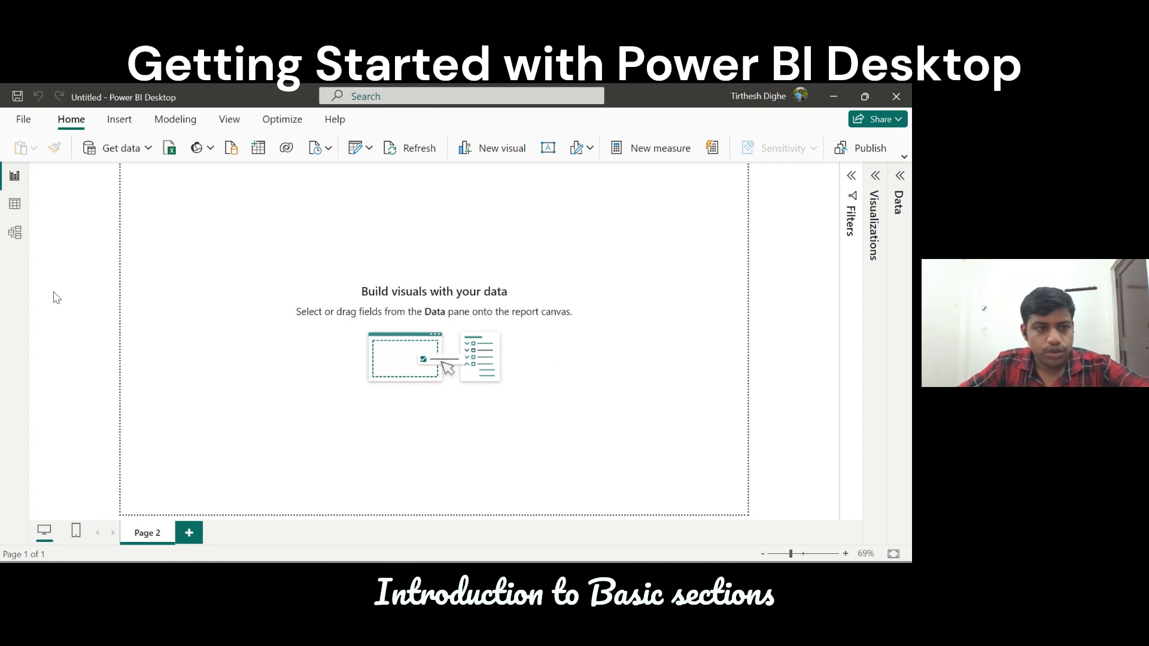
Switch to Table view and look through the rows of every loaded table from Category to Territories
click(11, 205)
click(787, 228)
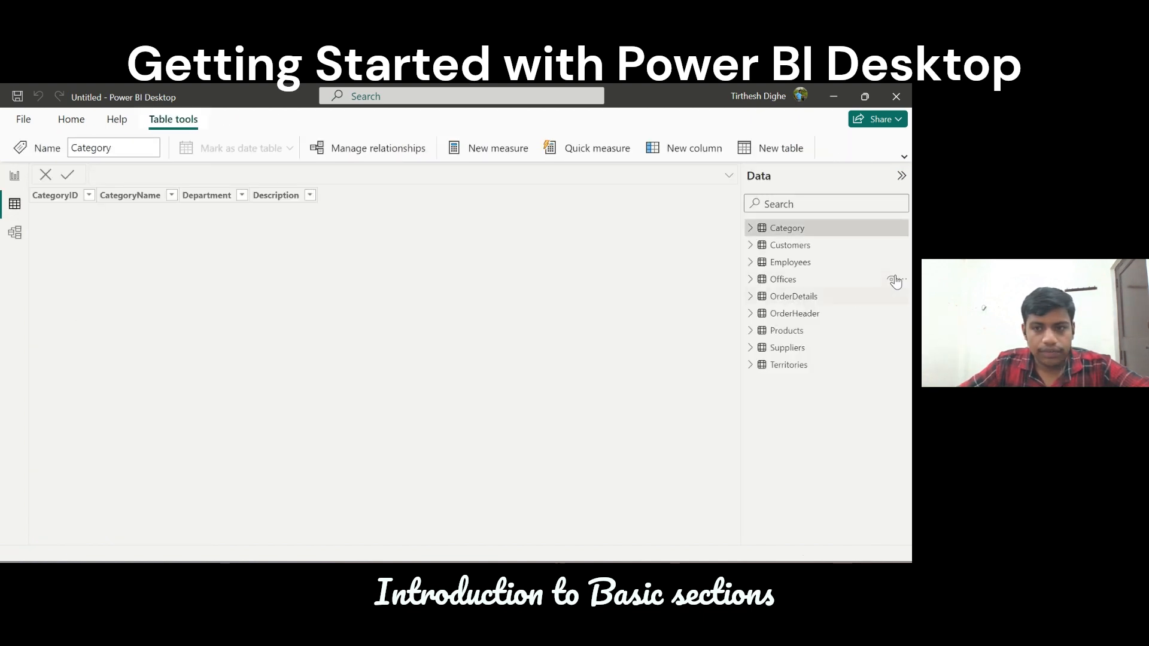
click(796, 246)
click(790, 263)
click(784, 280)
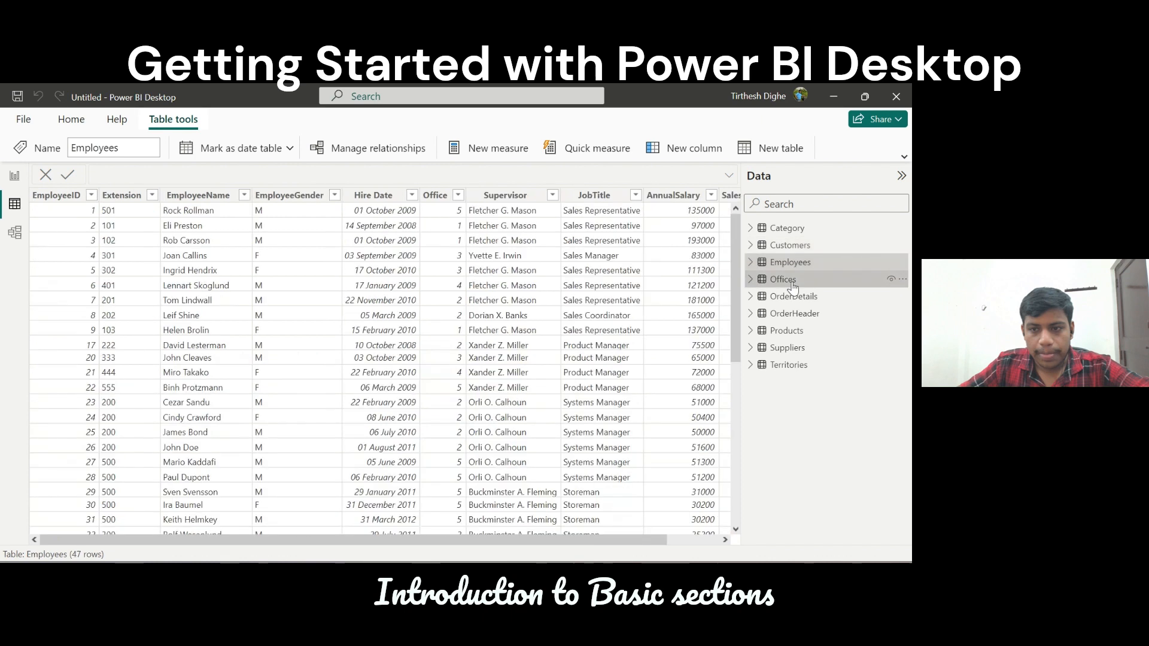
click(792, 297)
click(792, 230)
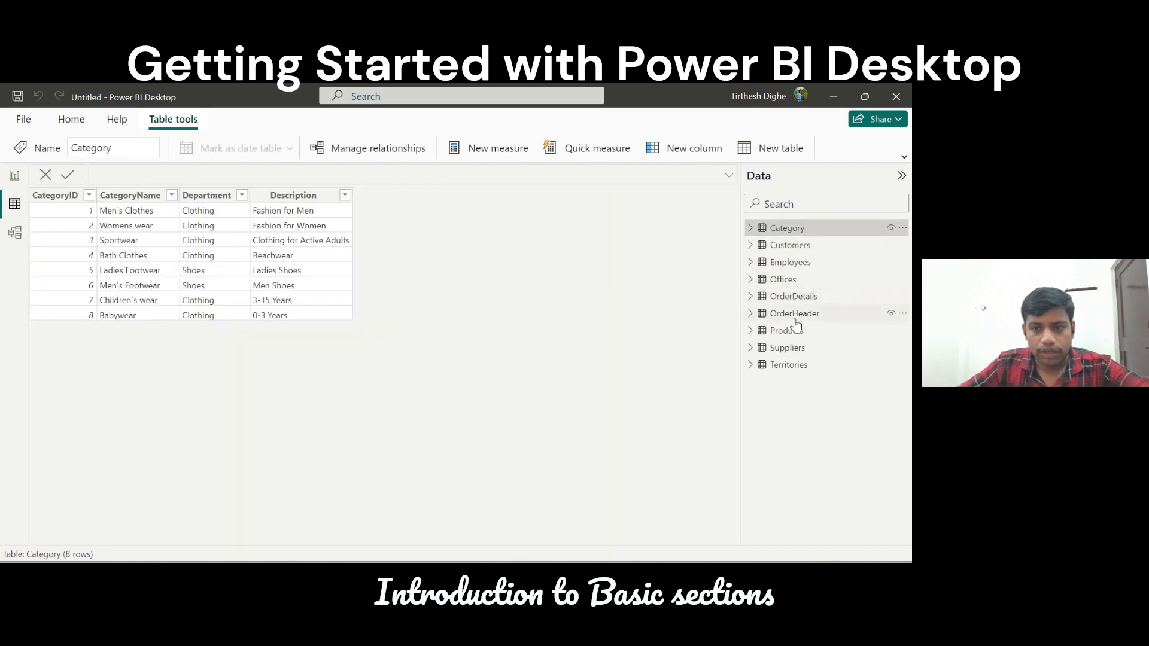
click(793, 315)
click(791, 332)
click(788, 347)
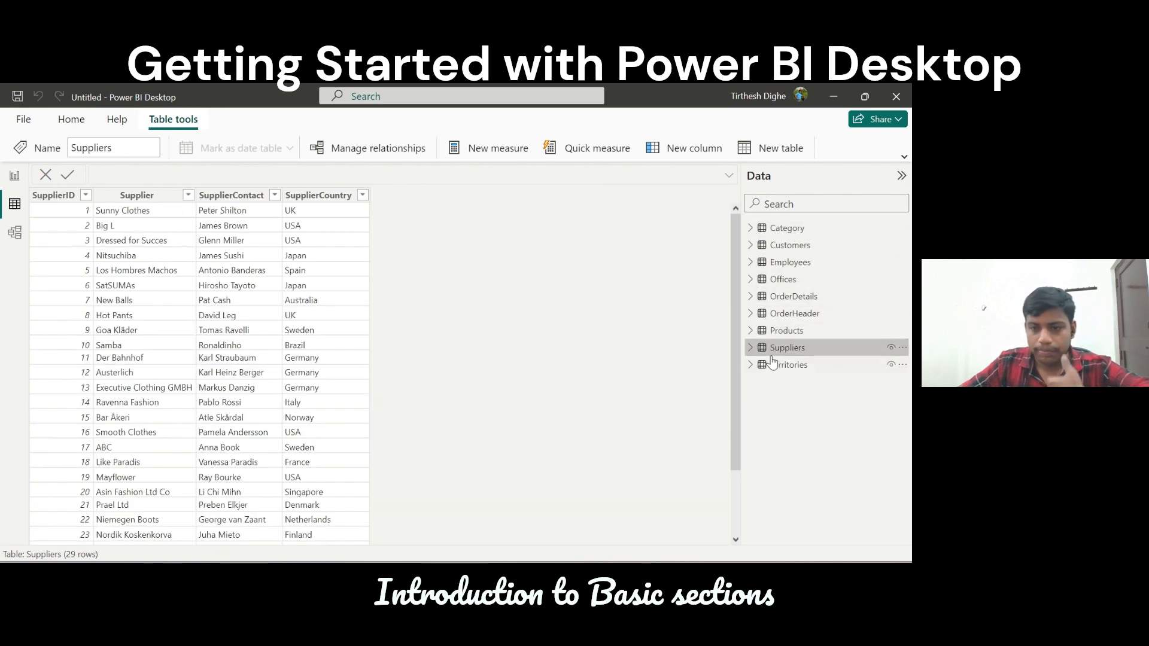
click(789, 365)
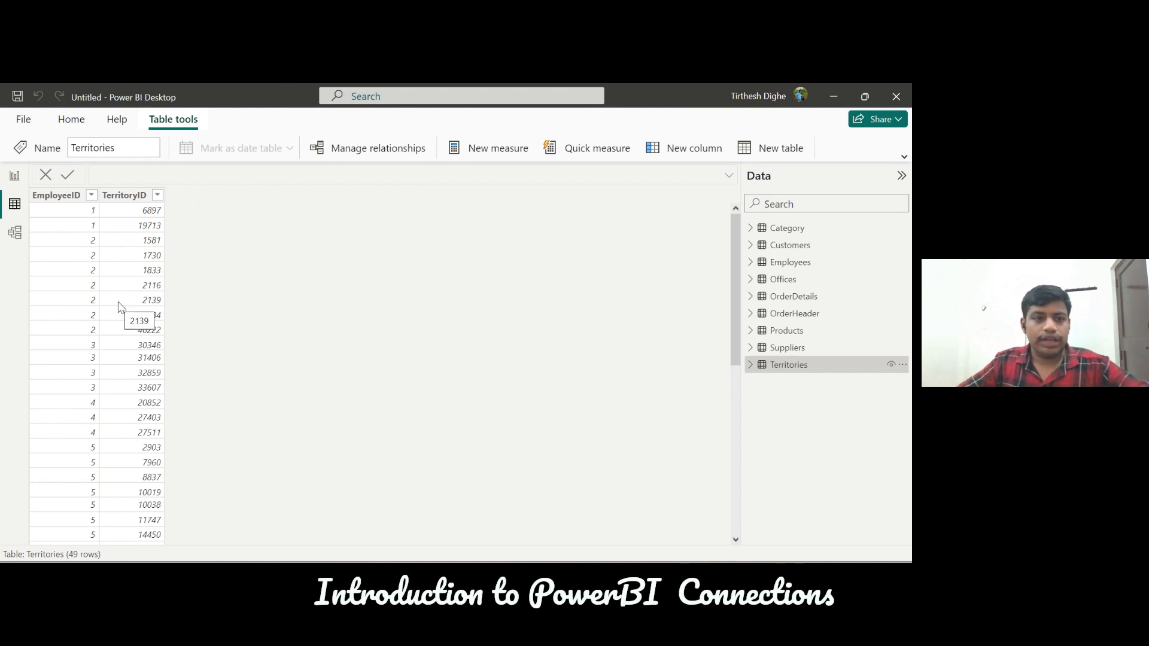
Examine the common data sources and the full list of available connectors without connecting to any
click(74, 119)
click(122, 151)
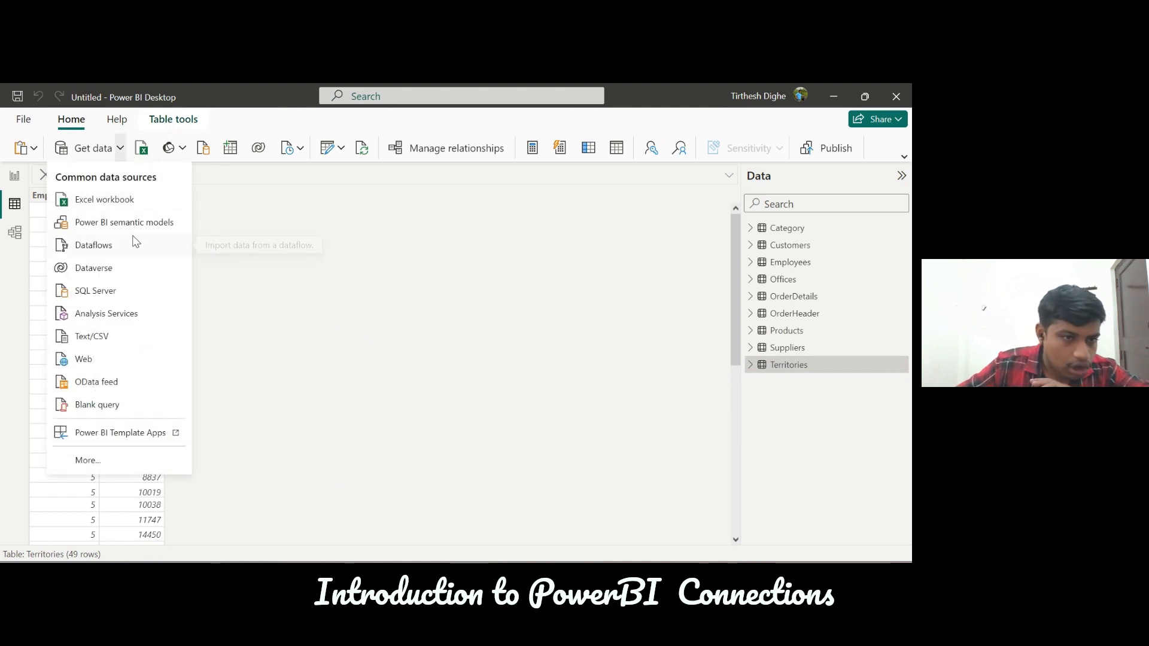
click(139, 459)
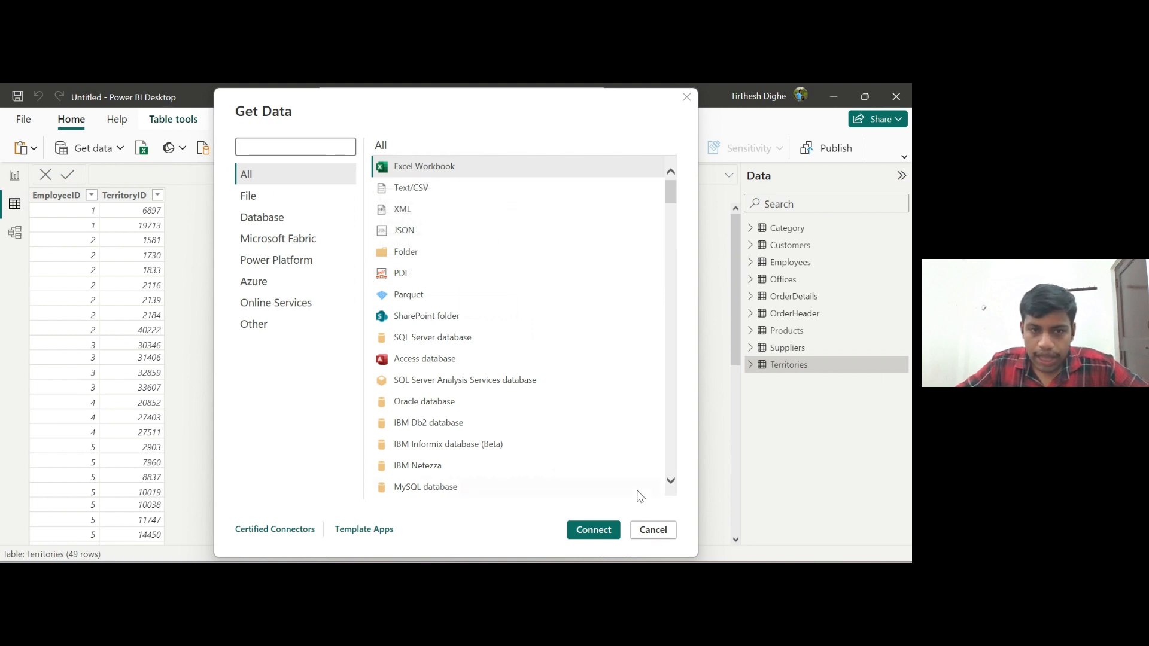
click(653, 529)
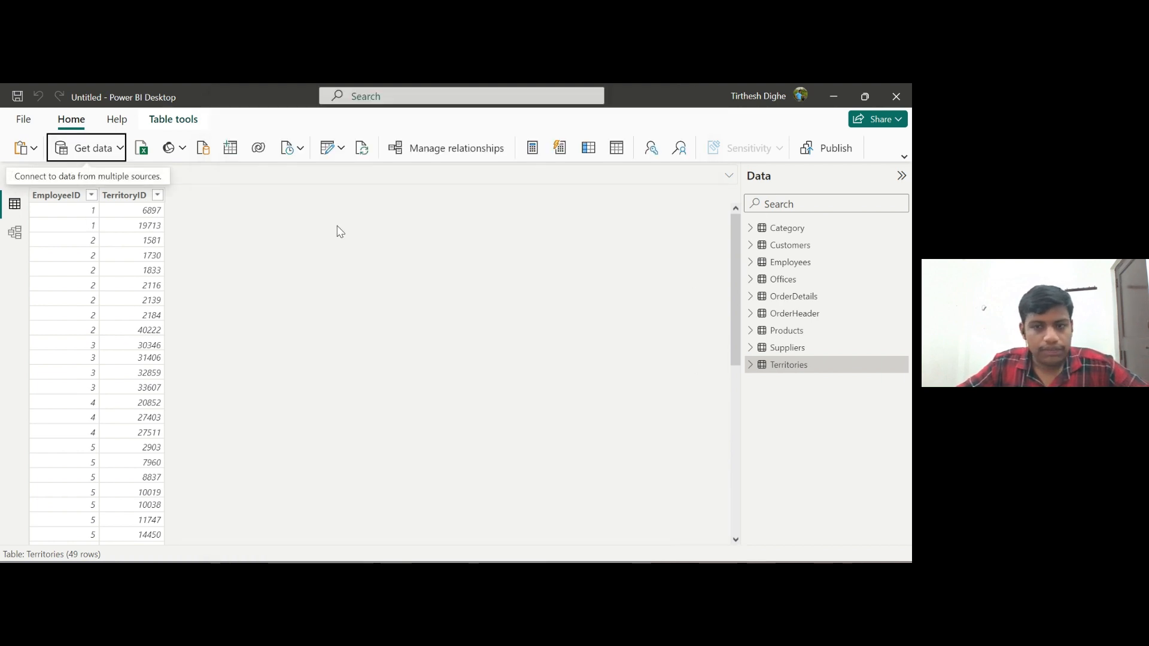
Review the data of the Category, Customers, Employees, Offices and OrderDetails tables again
click(790, 228)
click(793, 245)
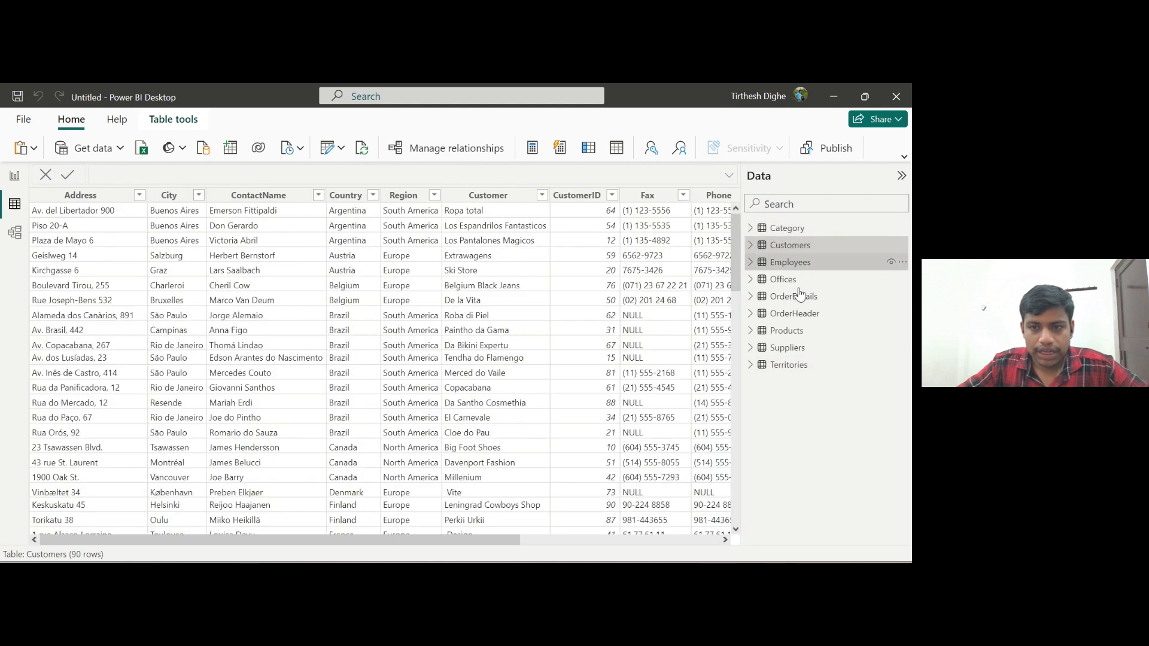
click(793, 262)
click(793, 281)
click(787, 297)
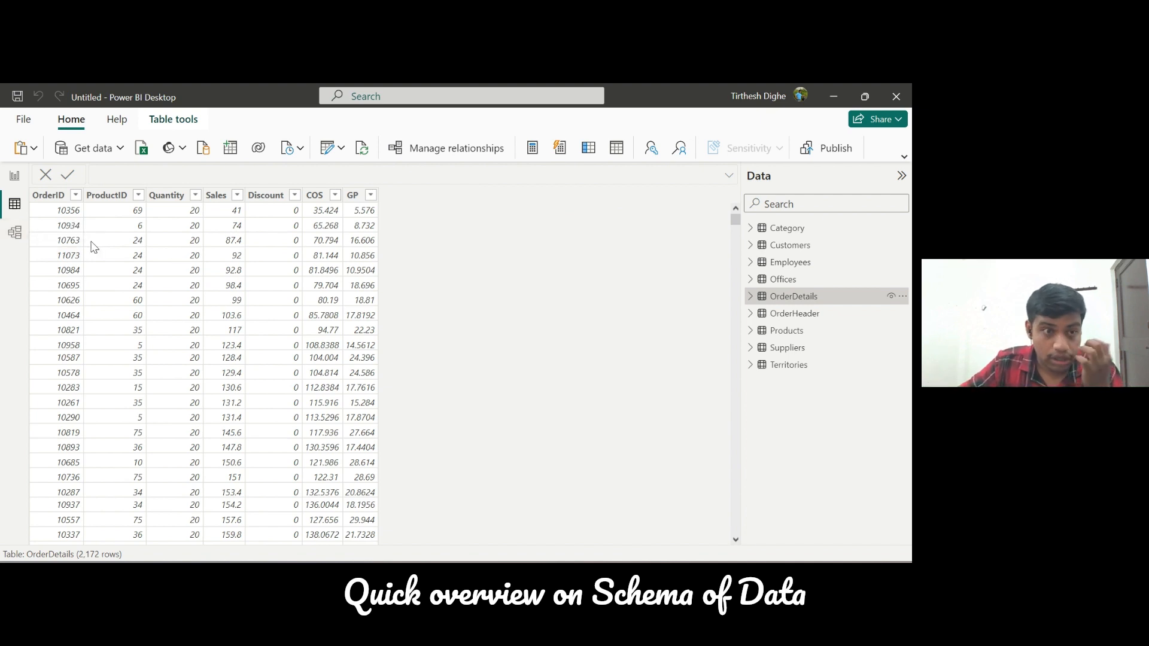
Compare the ProductID column in OrderDetails with the ProductID column in Products
click(110, 203)
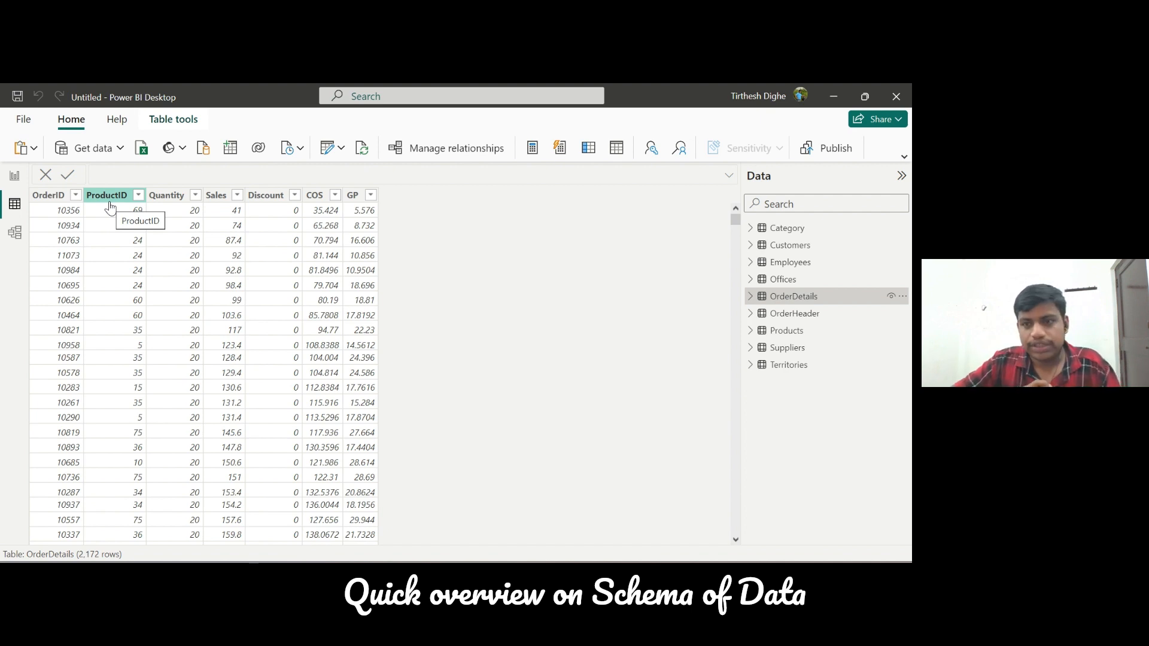
click(110, 203)
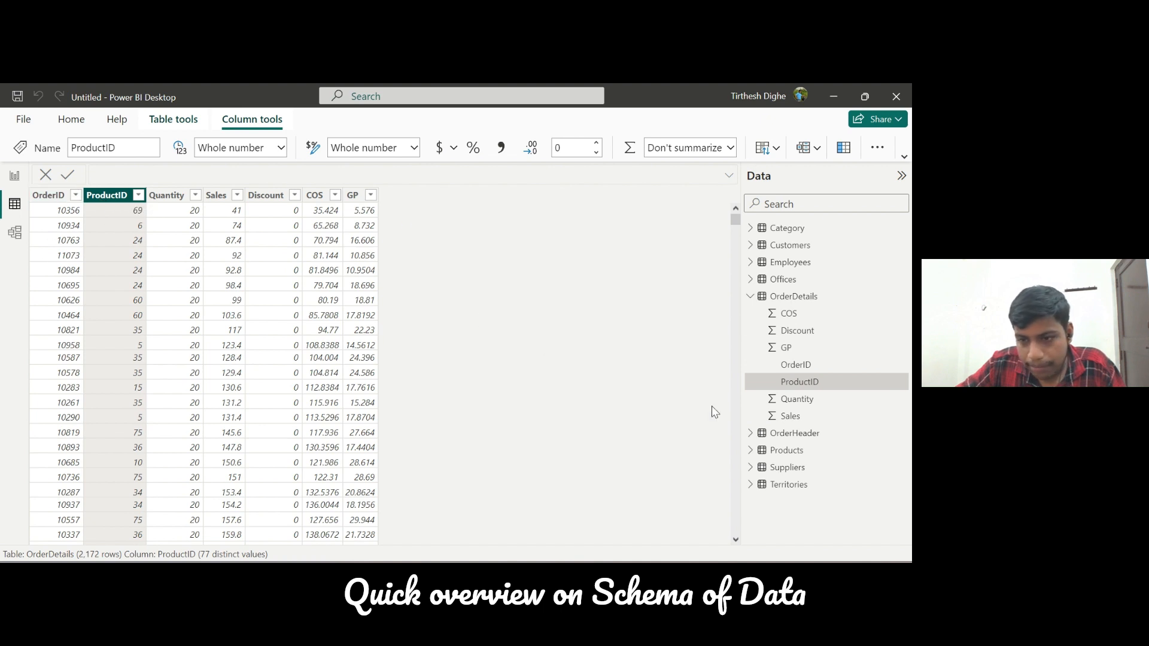
click(803, 452)
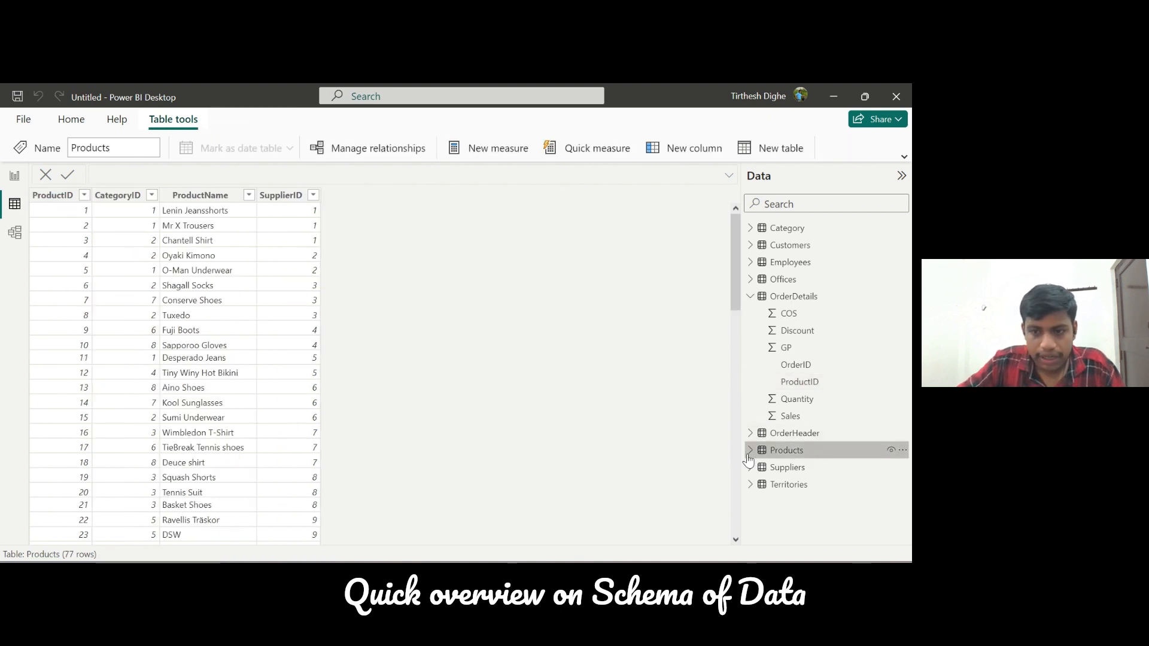
click(750, 451)
click(800, 484)
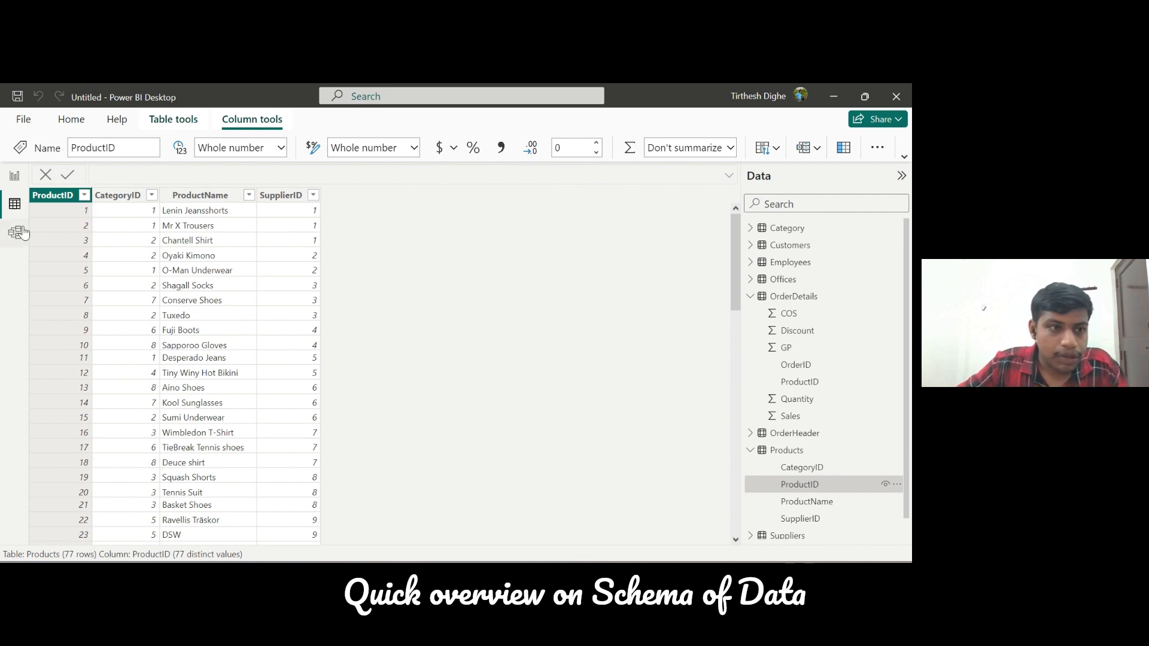
click(801, 382)
click(802, 484)
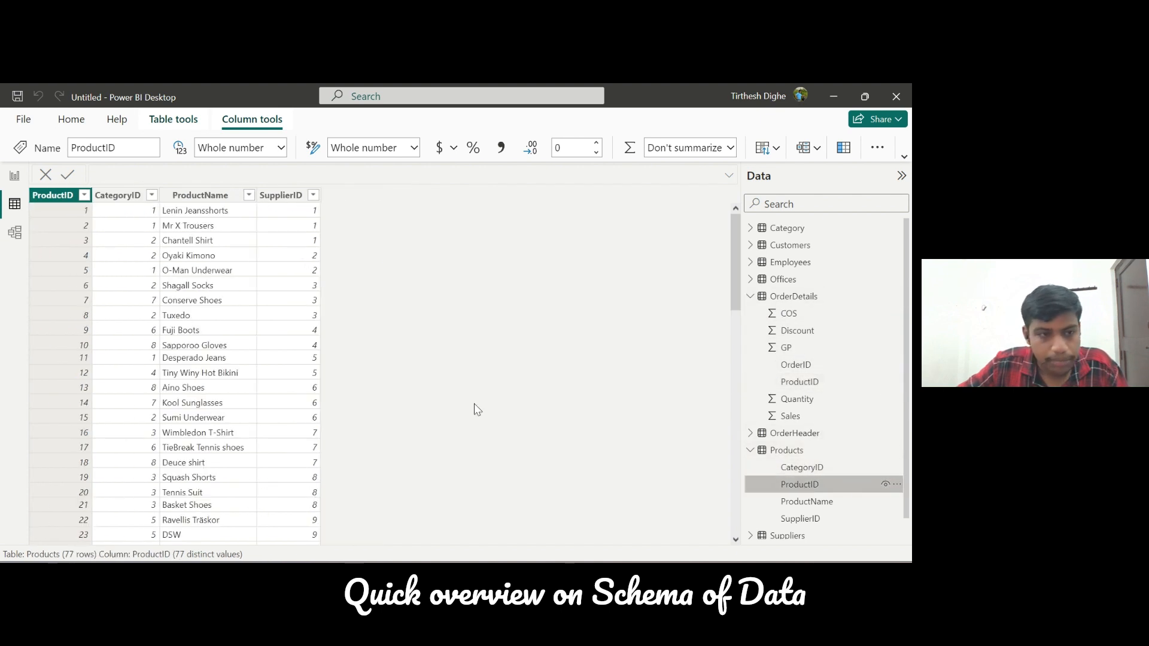
Open the Model view with the Properties and Data areas collapsed, and move the Products table up beside OrderDetails
click(13, 233)
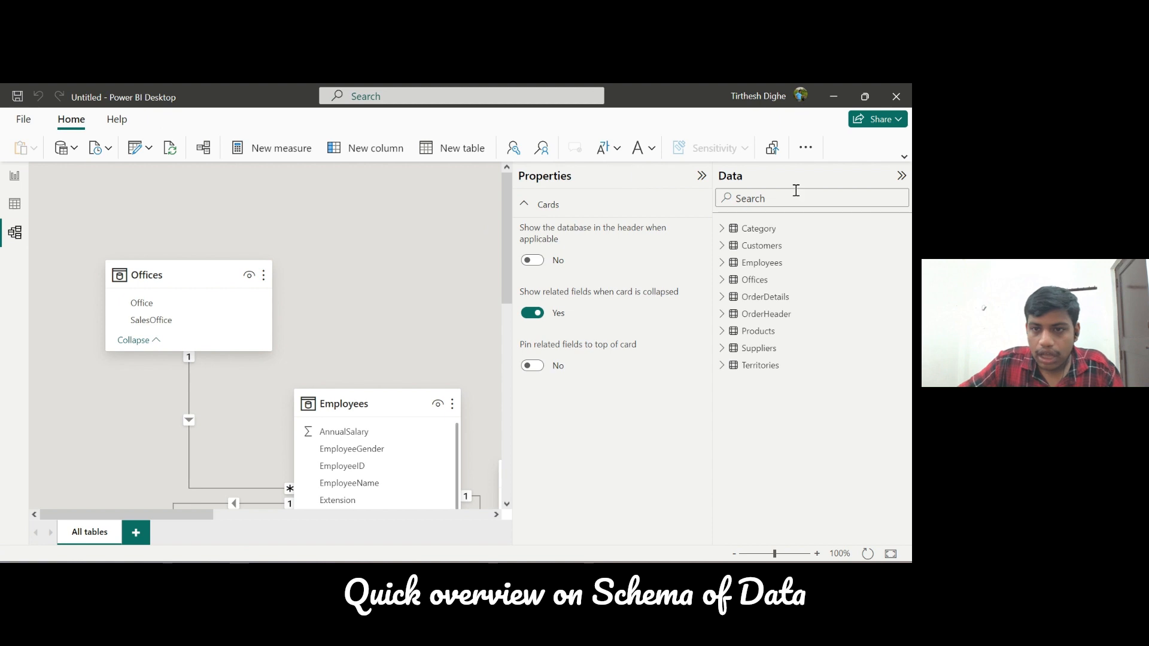
click(901, 175)
click(875, 175)
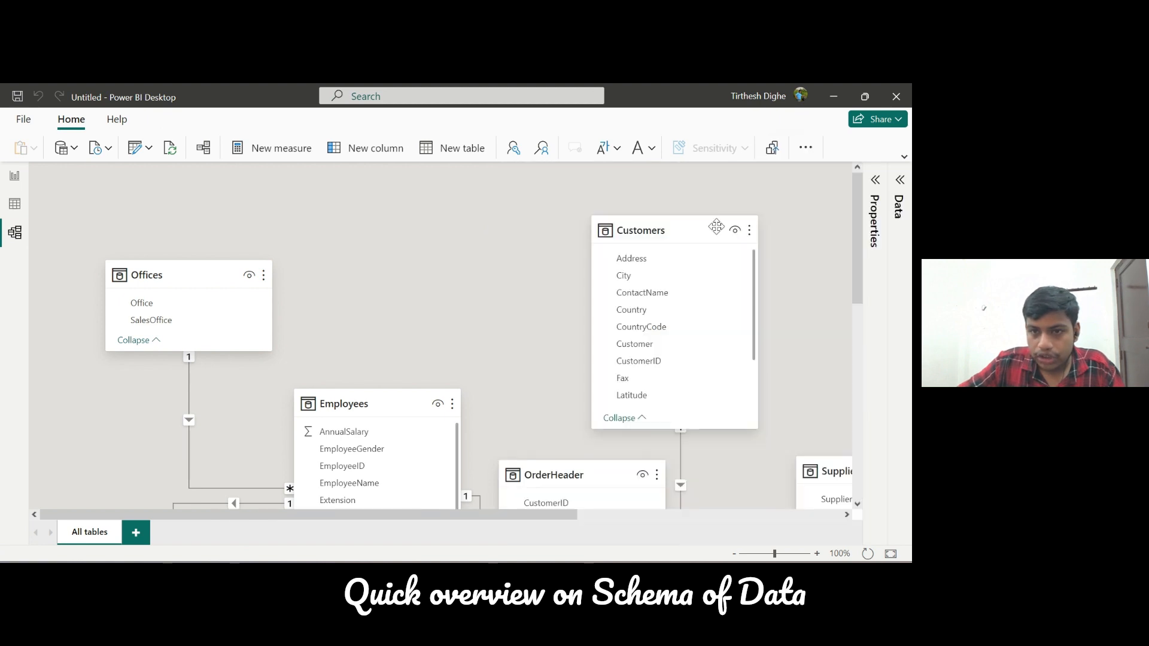
scroll(774, 353, down, 3)
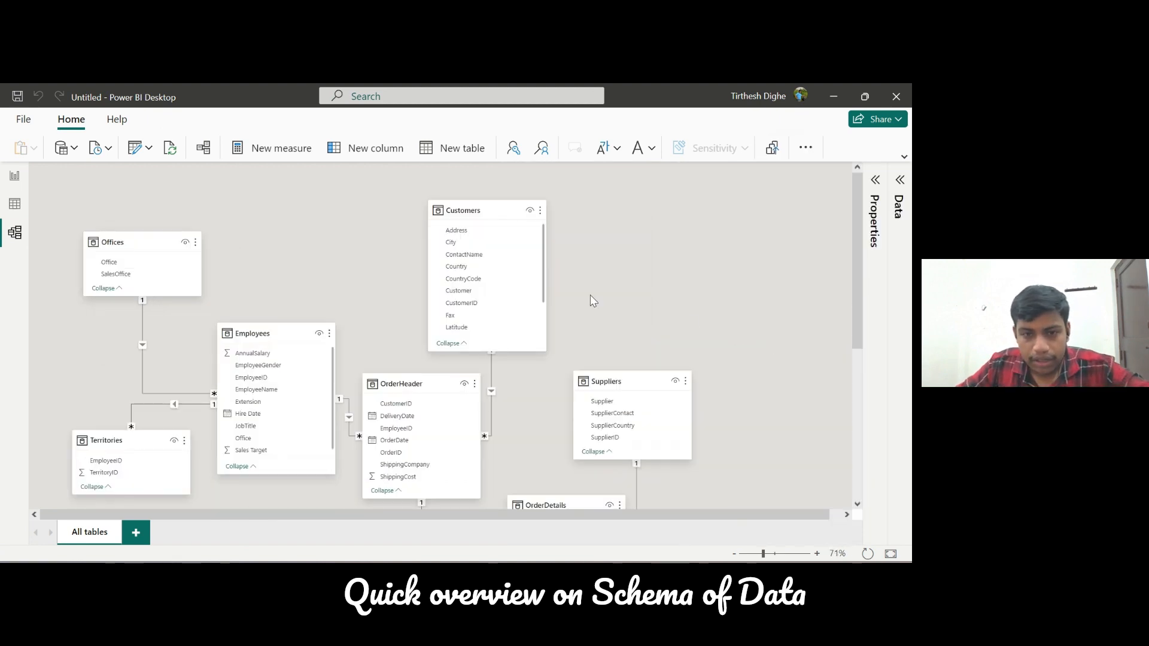
scroll(619, 252, down, 5)
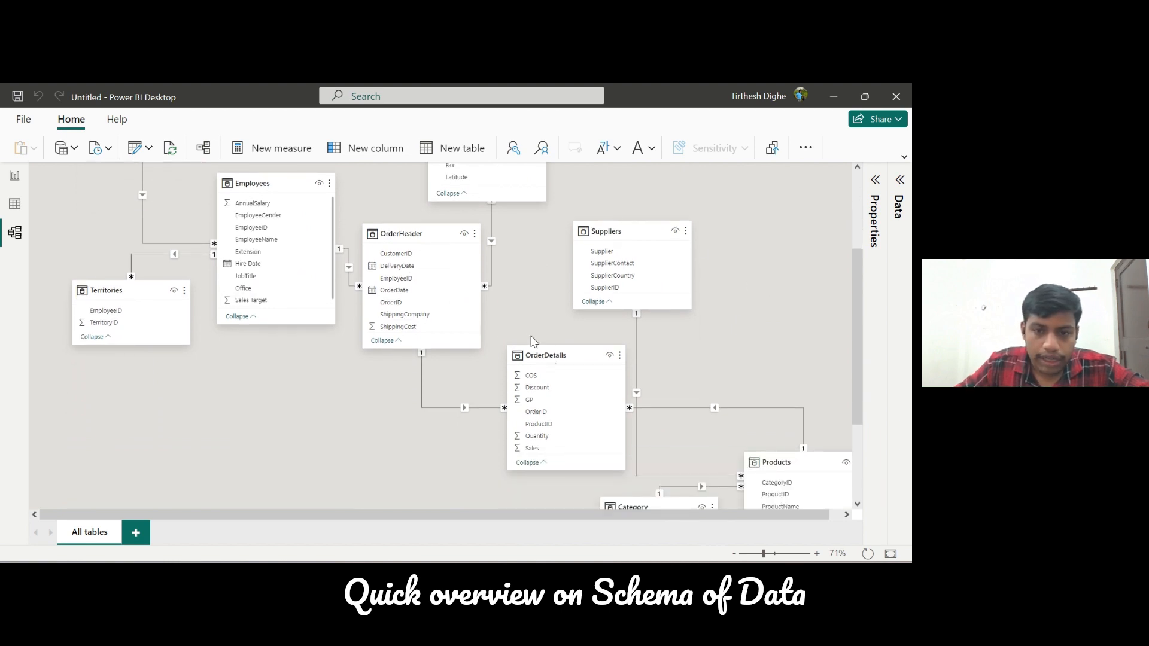
drag(554, 359, 553, 355)
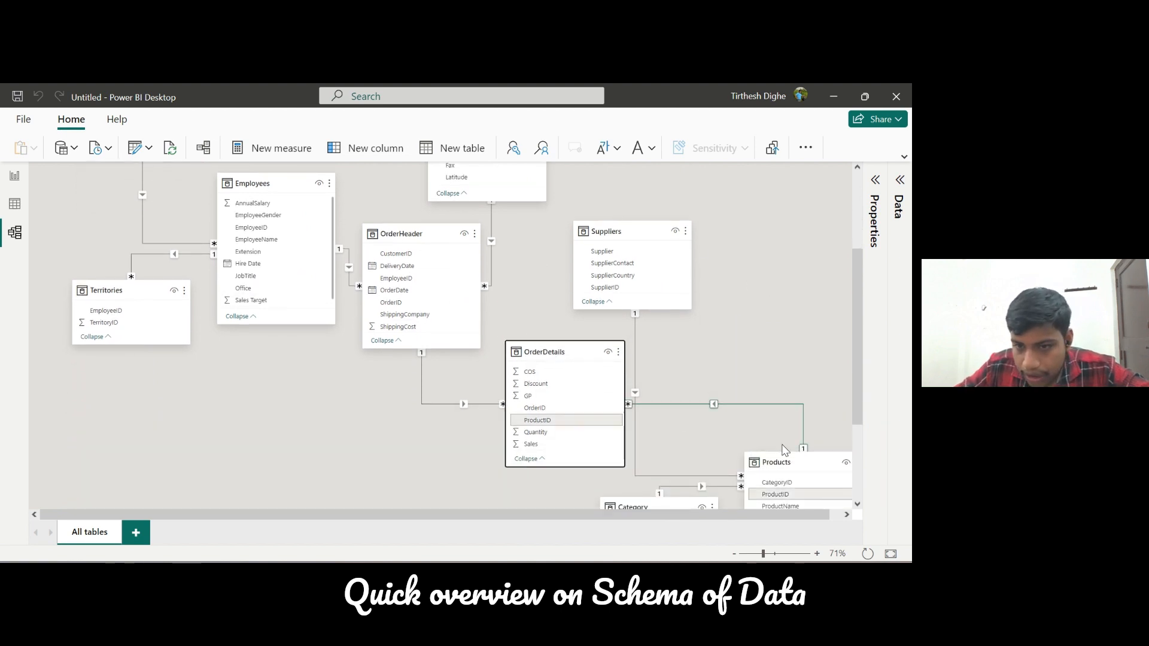
drag(785, 466, 774, 356)
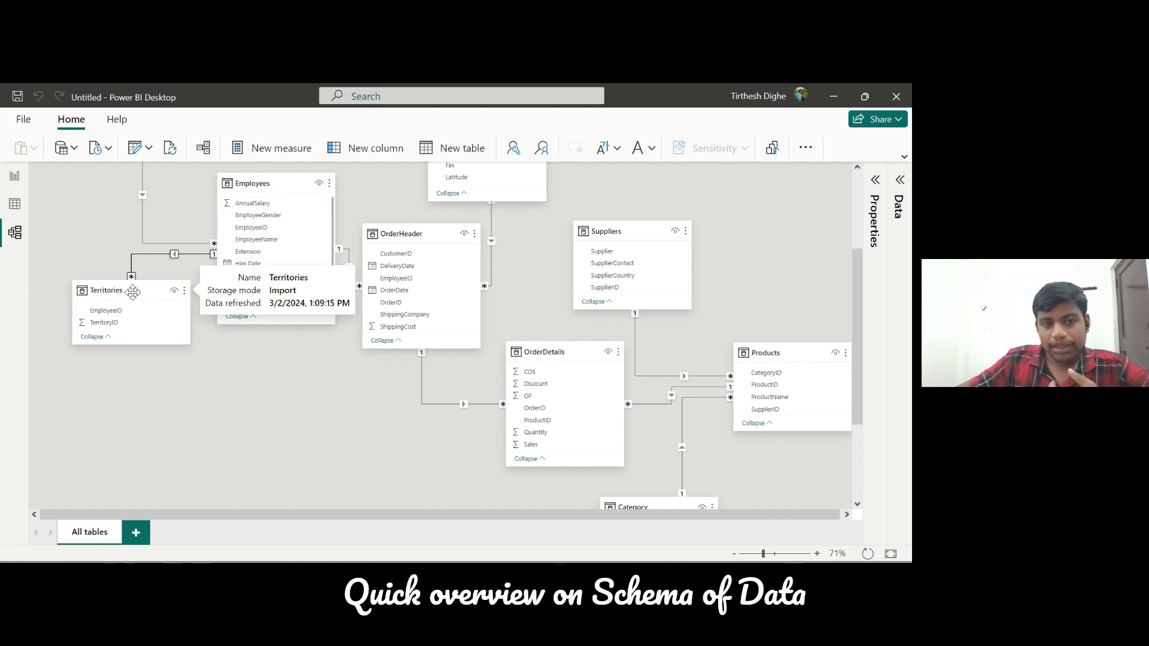
Move the Offices table slightly closer to Employees and nudge the Customers table above OrderHeader
scroll(163, 307, up, 1)
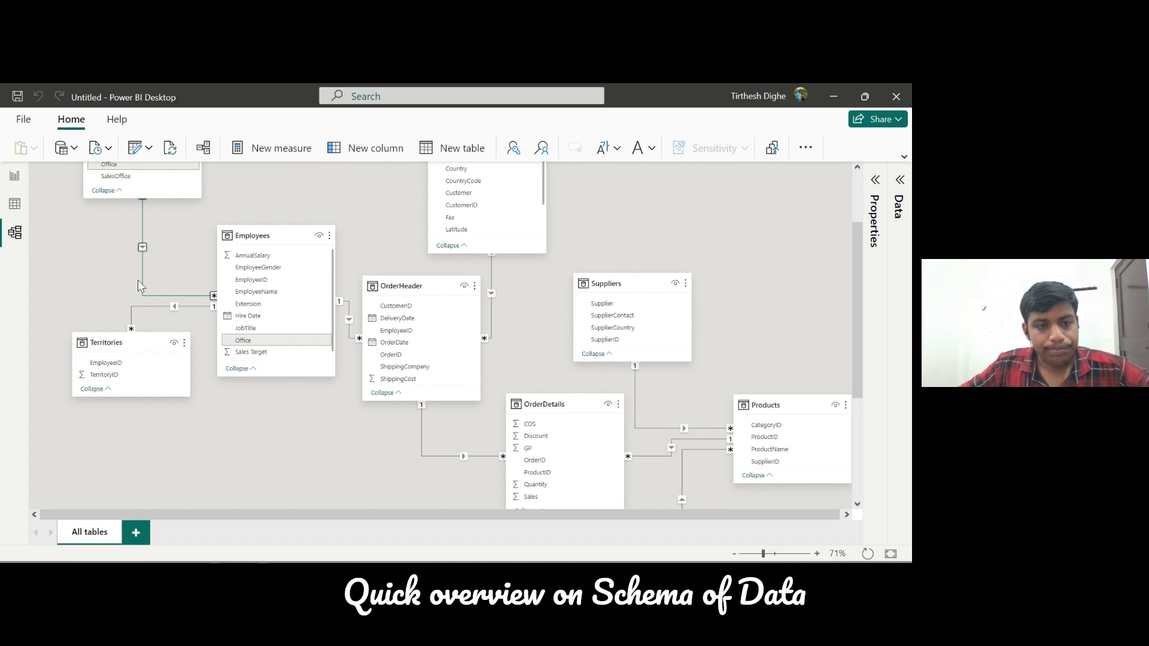
scroll(158, 305, up, 1)
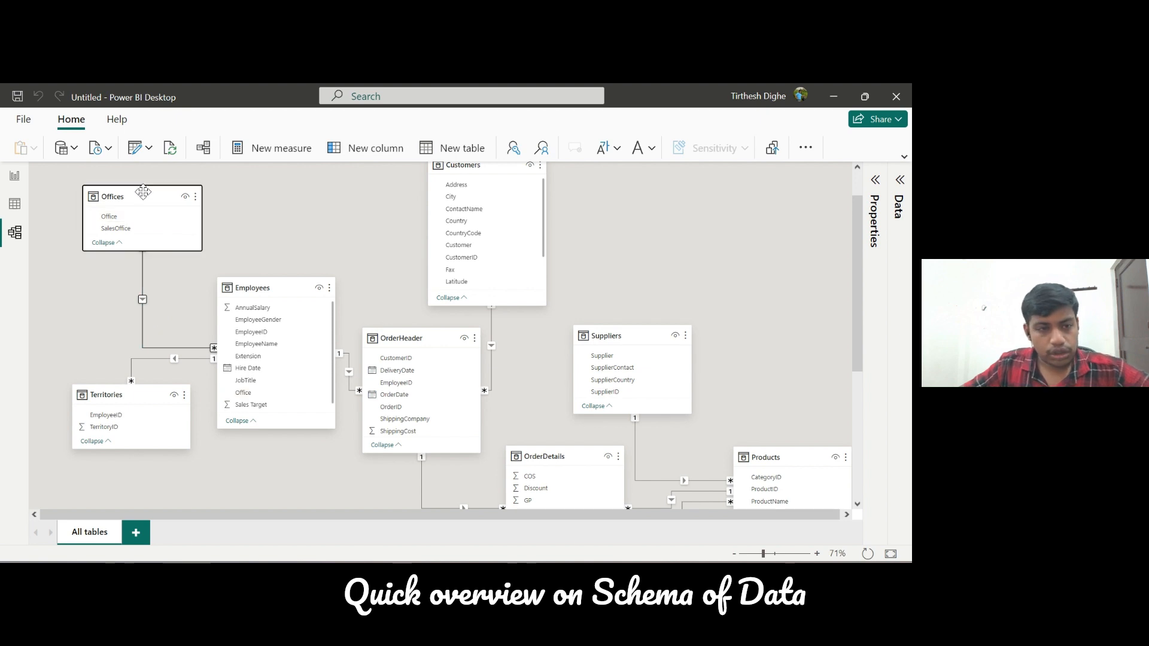
drag(146, 191, 178, 181)
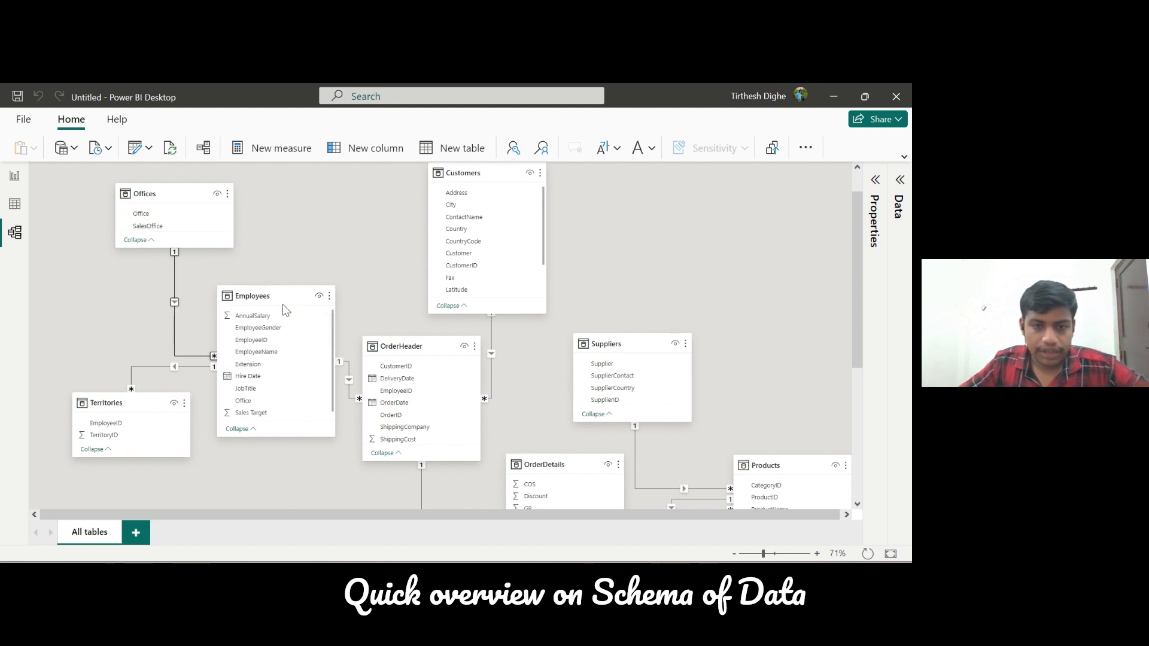
mouse_move(481, 175)
drag(481, 175, 486, 184)
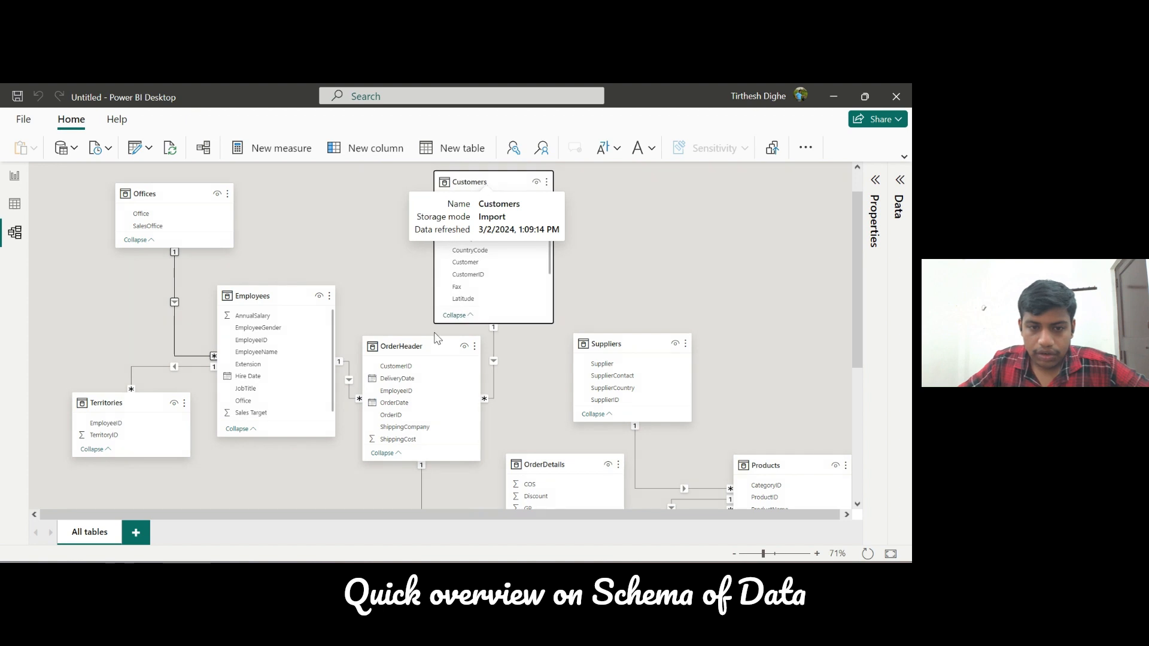
Rearrange the model diagram with OrderDetails below OrderHeader, Category lower beside OrderDetails, and Products closer beneath Suppliers
scroll(639, 272, down, 2)
scroll(598, 278, down, 2)
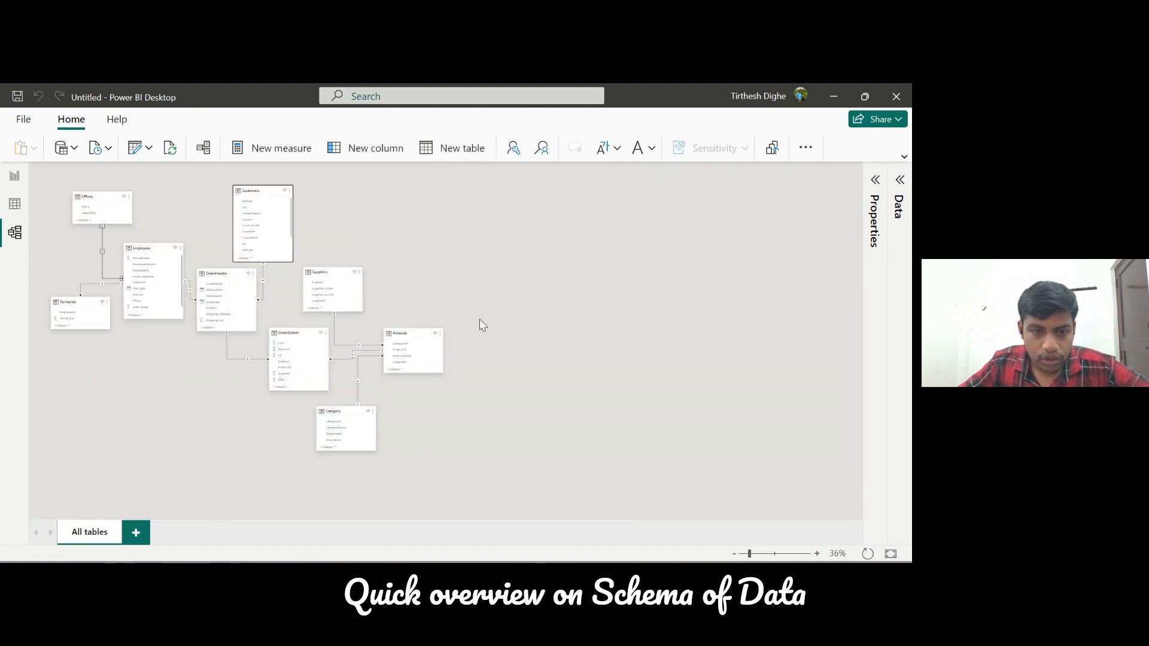
drag(293, 343, 203, 407)
drag(342, 410, 313, 434)
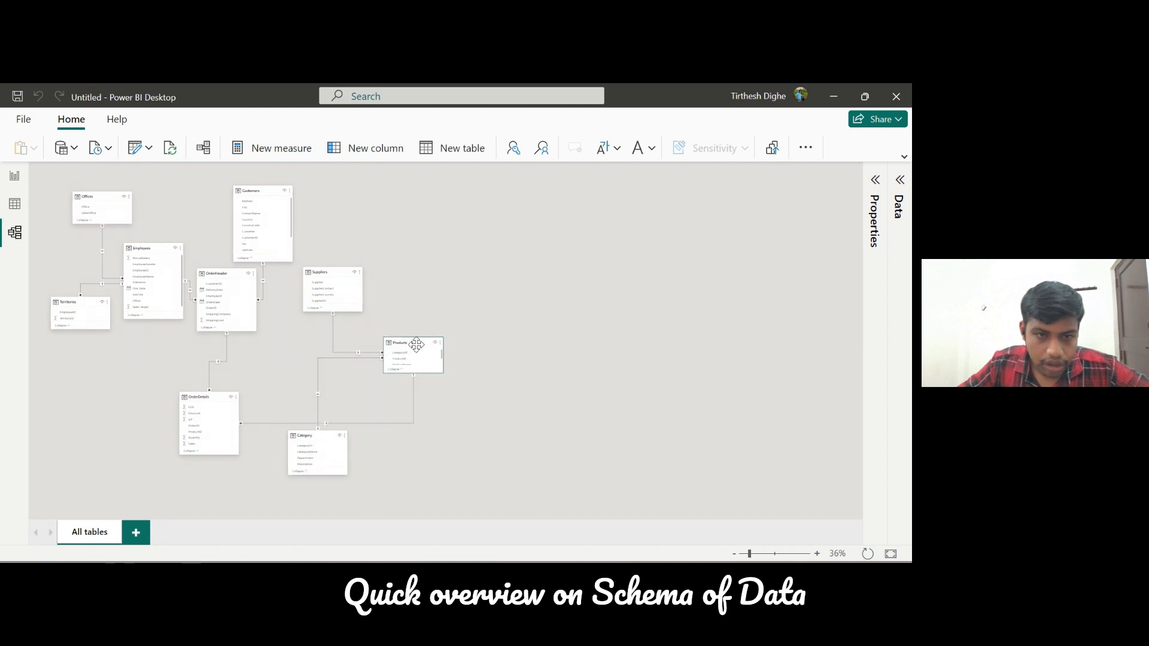
drag(416, 330, 390, 372)
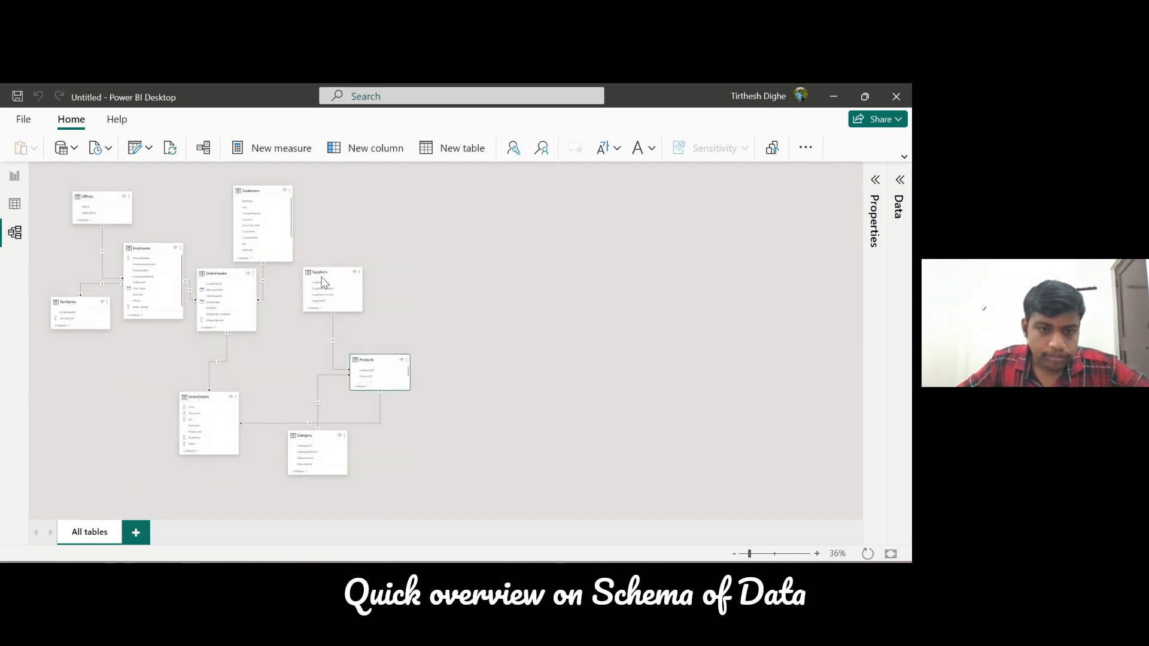
Move the Suppliers and Category tables well away from Products, one above the other, and shift Products closer to OrderDetails
drag(328, 267, 505, 277)
drag(375, 359, 382, 347)
drag(310, 436, 494, 443)
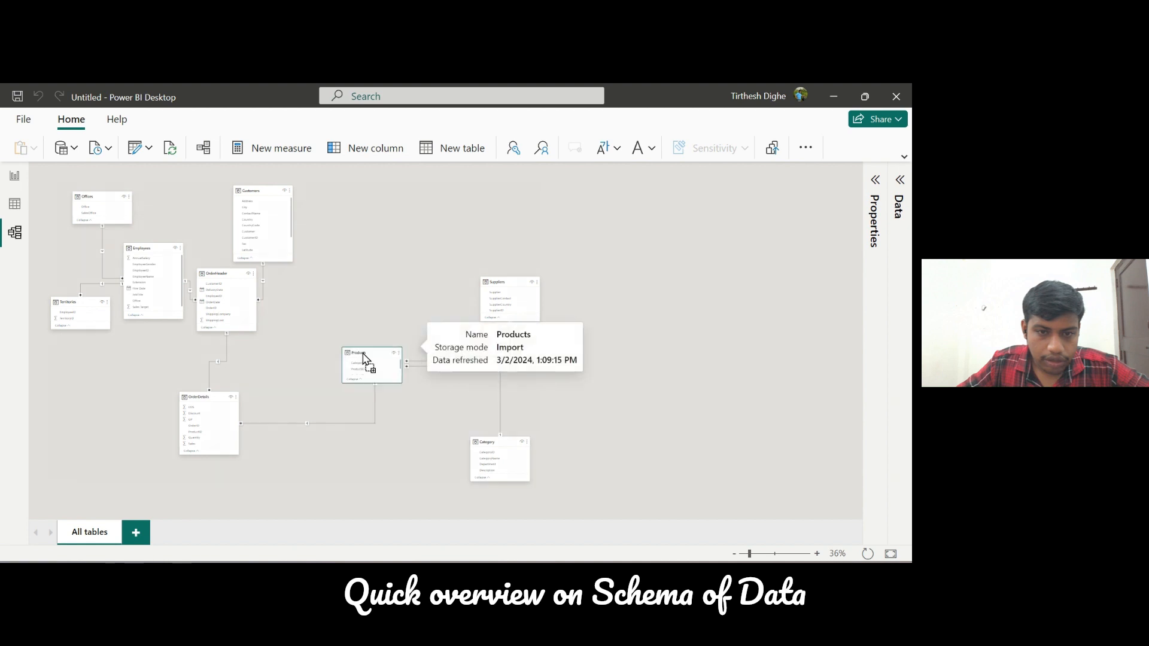
drag(383, 349, 347, 365)
Move Customers and OrderHeader farther from Offices and Territories, and place OrderDetails above Products, between OrderHeader and Suppliers
drag(267, 192, 316, 189)
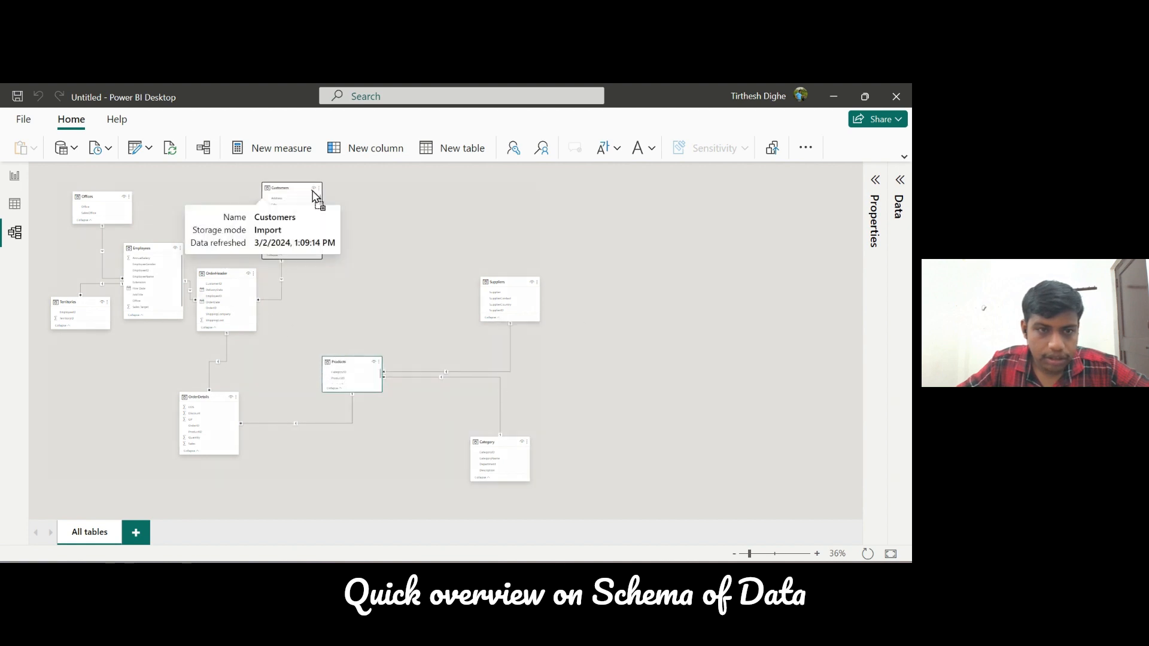
drag(160, 249, 228, 244)
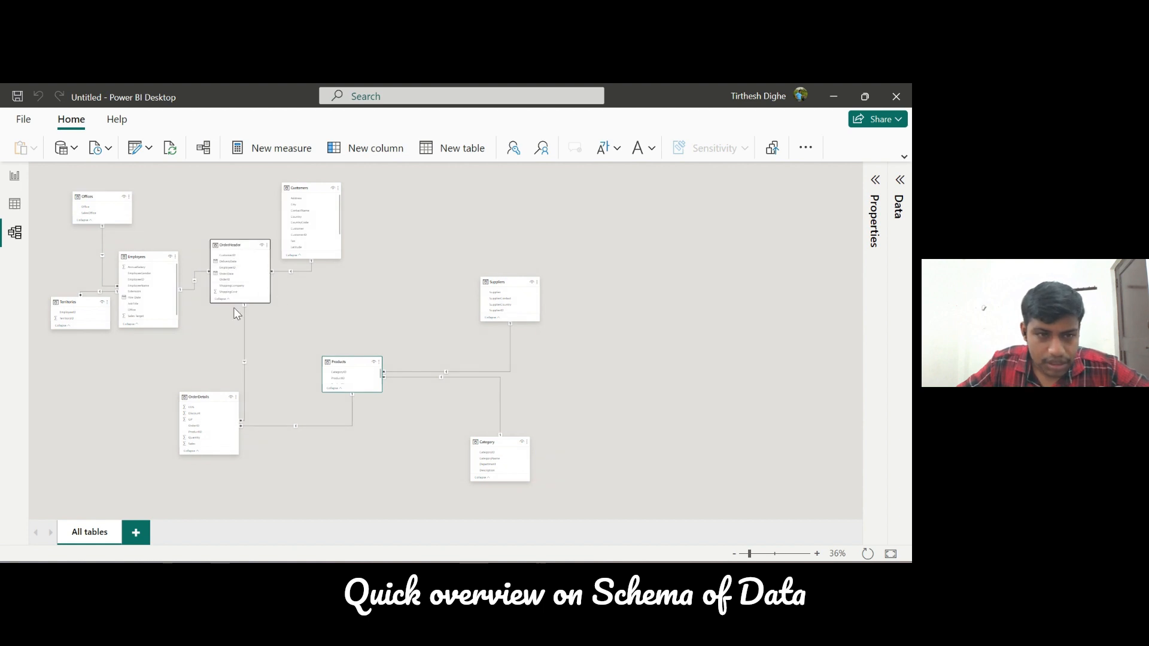
drag(210, 396, 372, 281)
drag(344, 363, 346, 377)
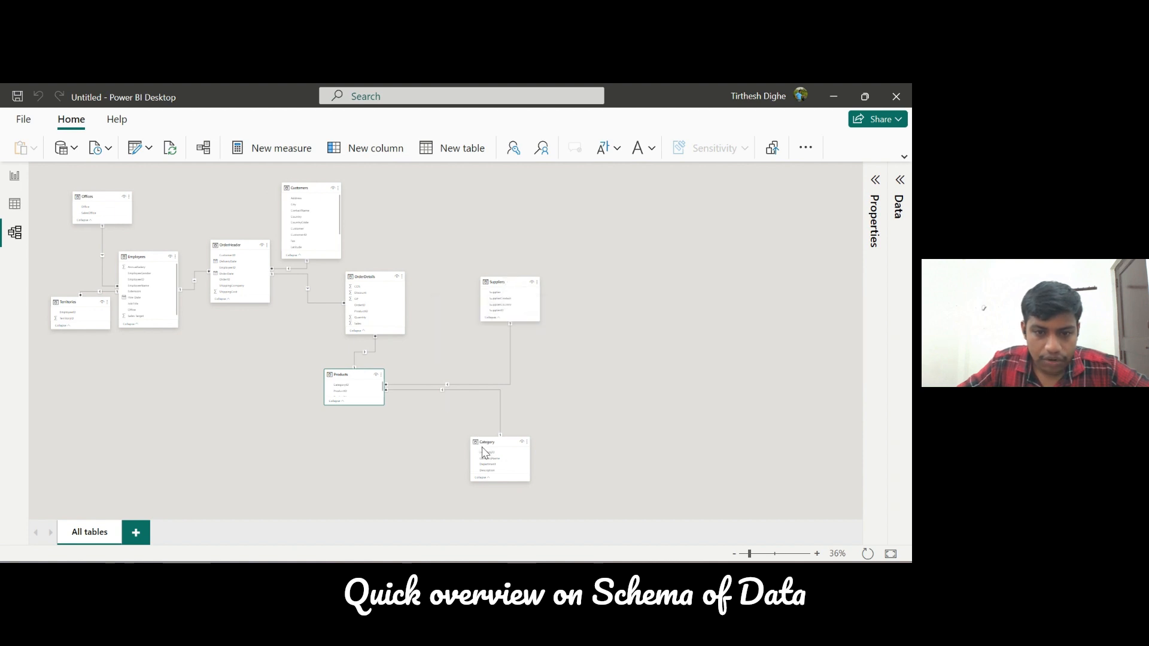
Place Category directly below Products and Suppliers beside it, and bring OrderDetails closer above Products
drag(483, 442, 334, 446)
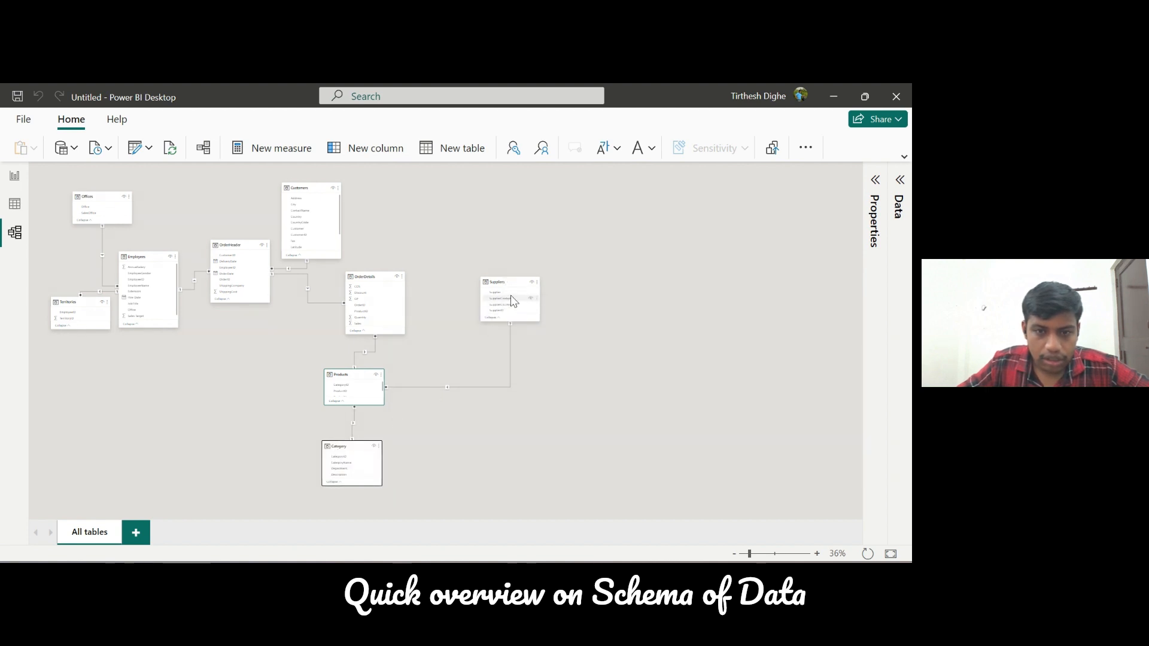
drag(508, 283, 472, 385)
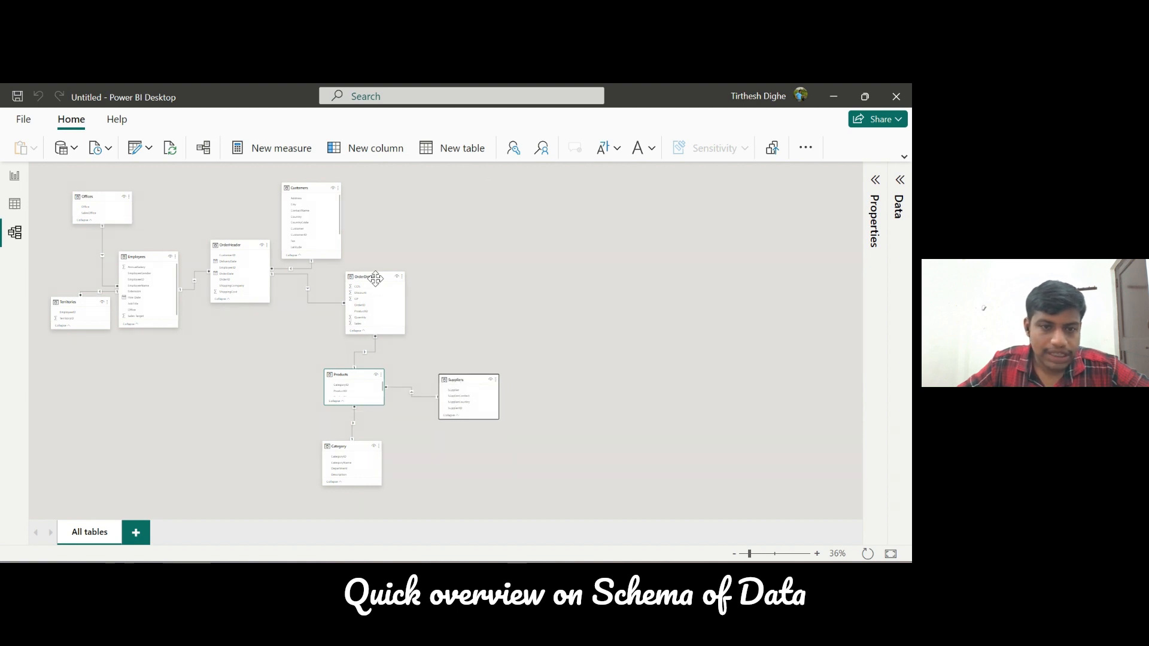
drag(376, 279, 340, 297)
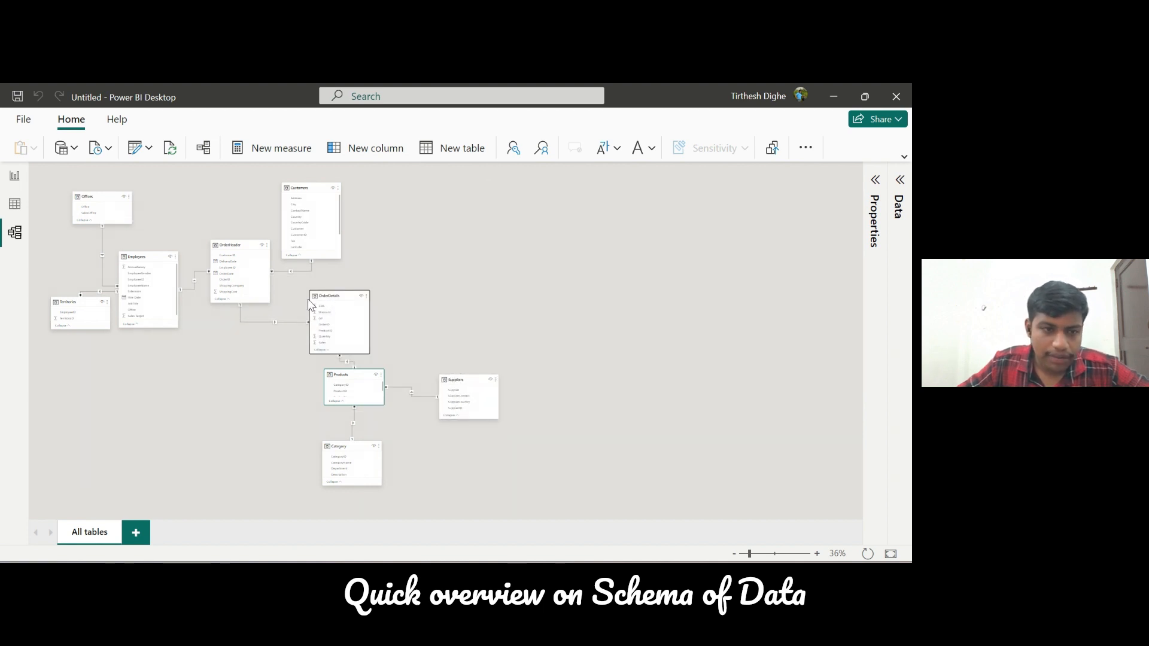
Lower the Employees table slightly, place Territories well below it, and move Customers farther from OrderHeader
drag(144, 260, 151, 285)
drag(70, 306, 71, 408)
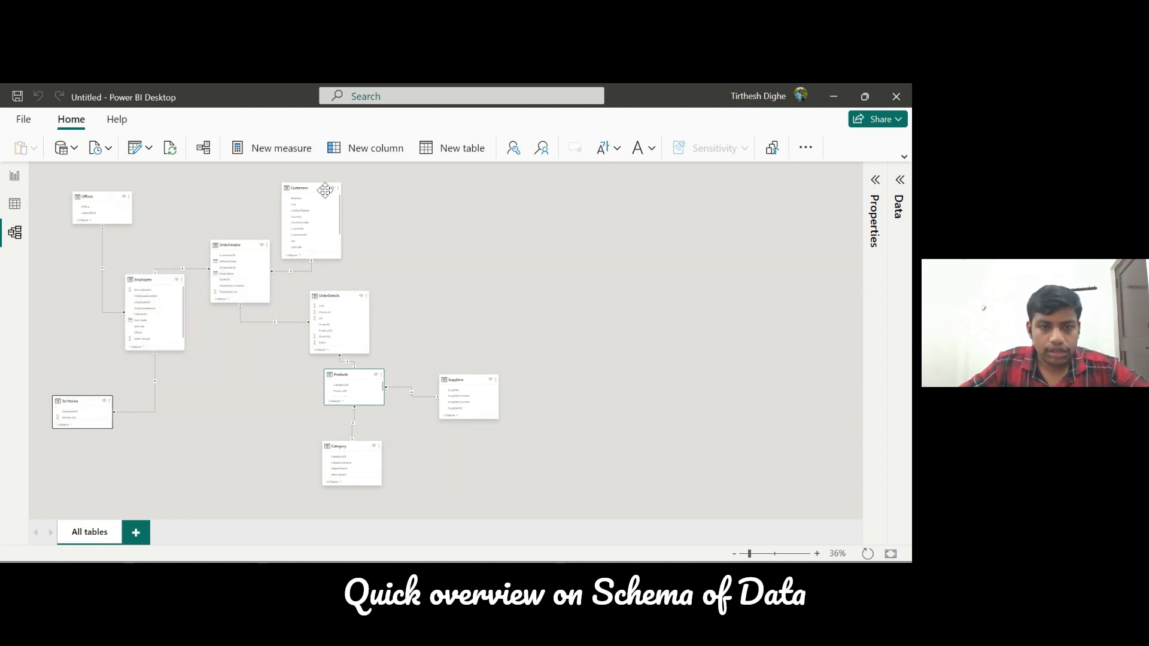
drag(327, 186, 421, 186)
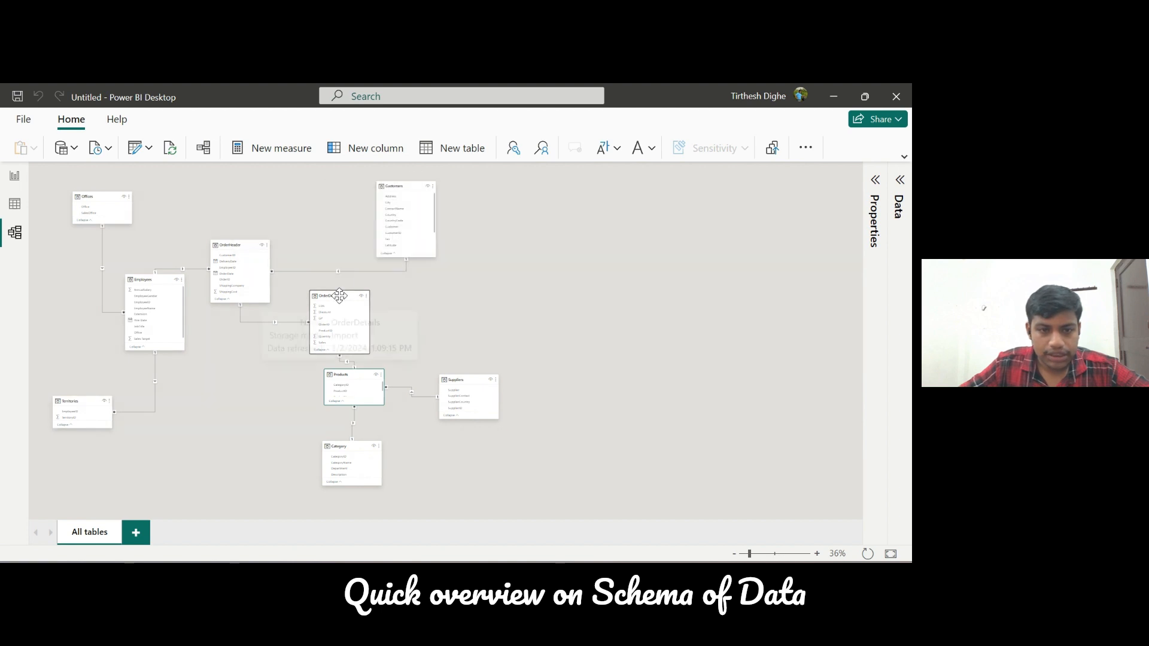
Line up OrderDetails and Products side by side below OrderHeader and Customers, with Category and Suppliers beneath Products
drag(338, 302, 427, 328)
drag(471, 380, 489, 400)
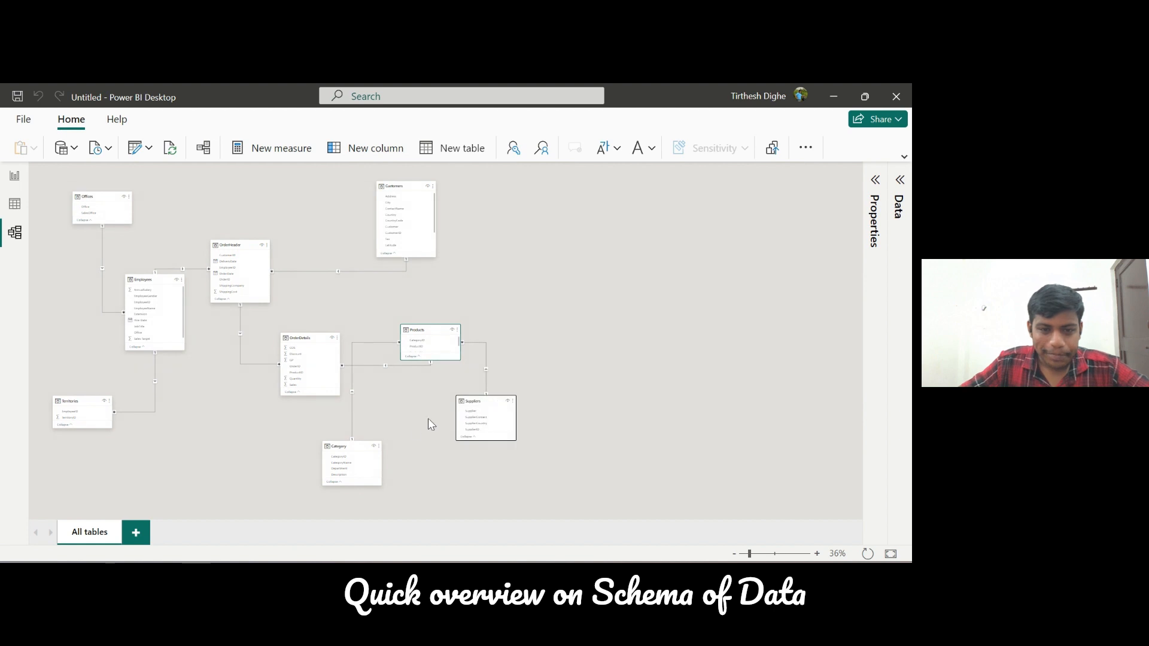
drag(326, 447, 385, 451)
drag(433, 329, 419, 346)
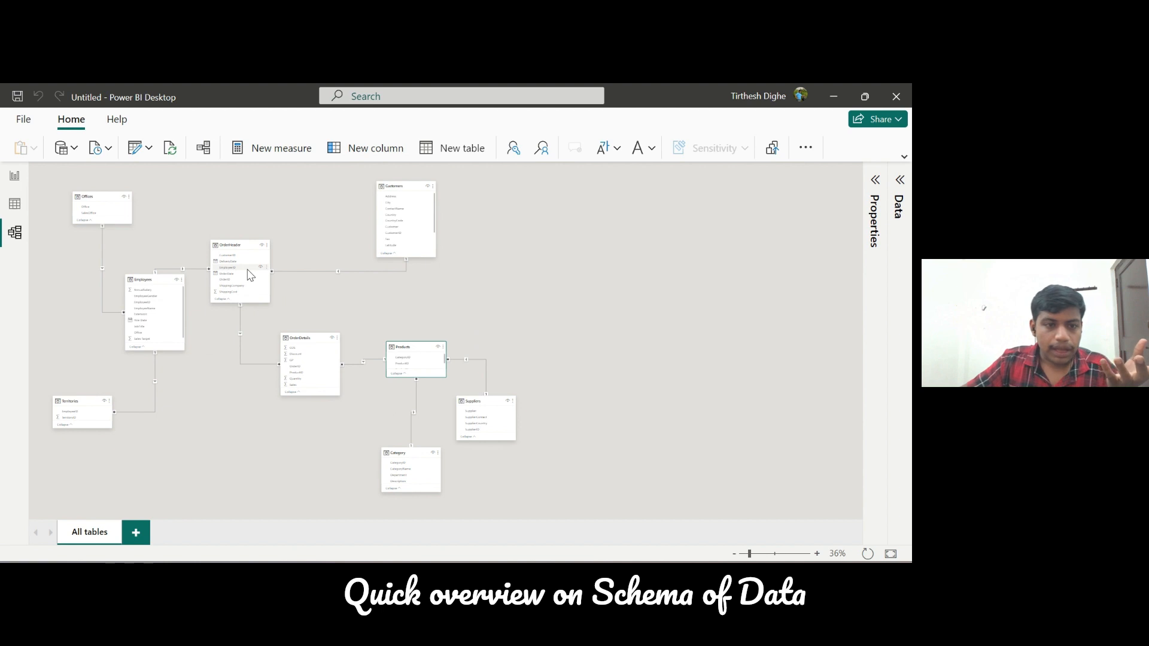
Review how Employees, OrderDetails, Products and Customers connect in the rearranged model diagram
click(147, 281)
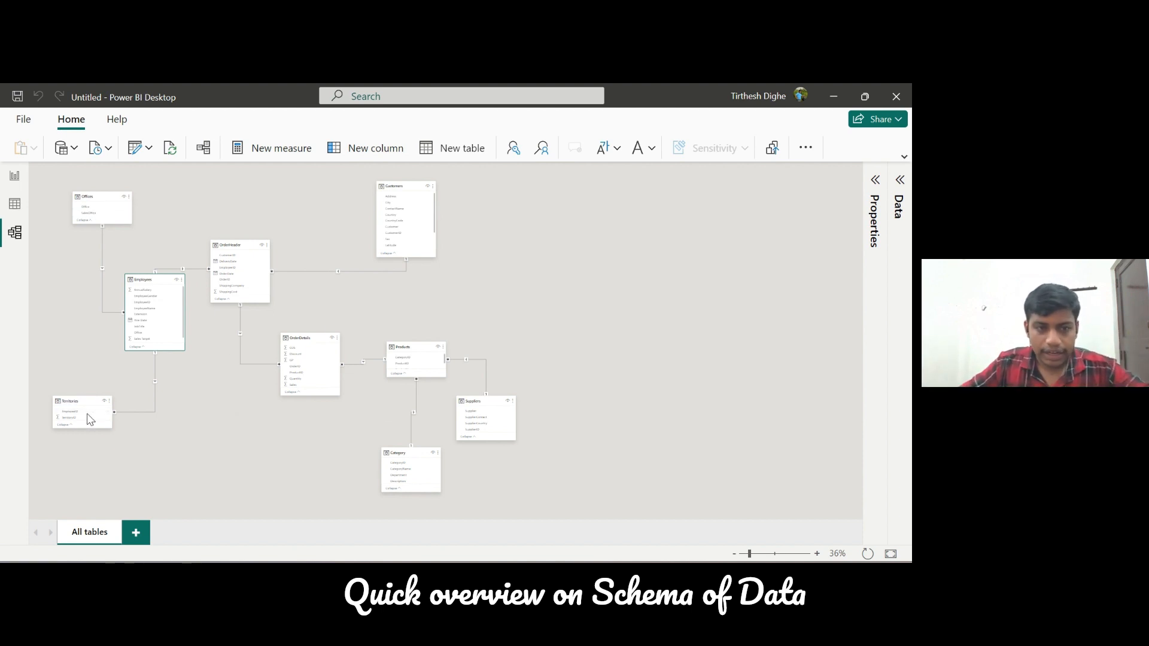
click(317, 337)
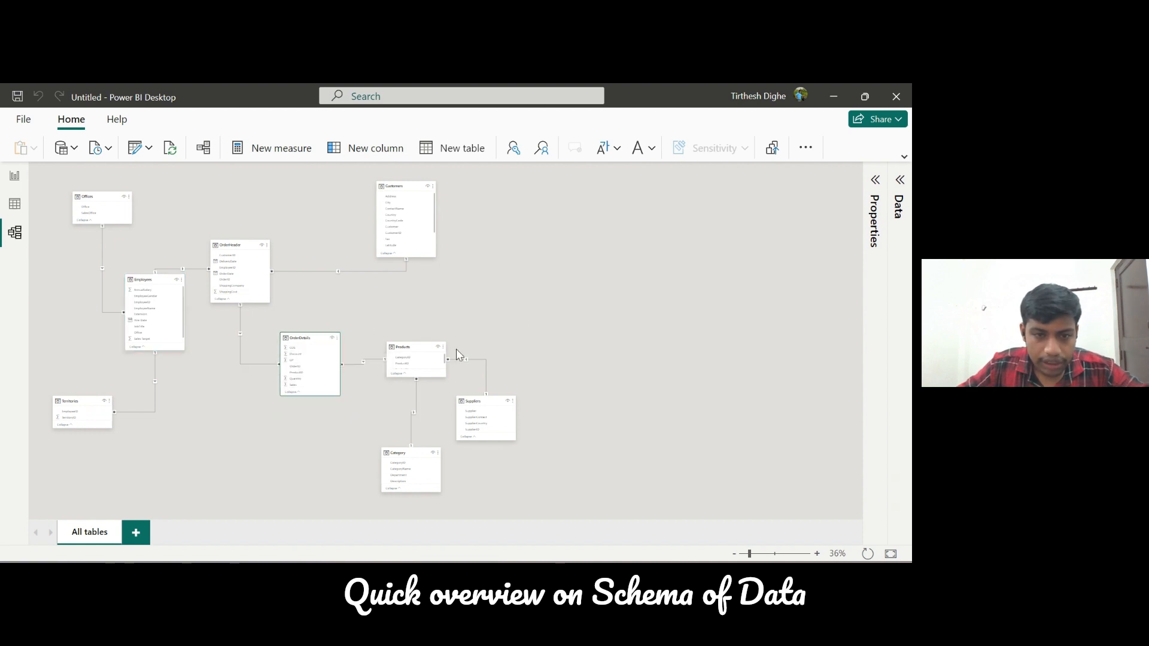
mouse_move(425, 347)
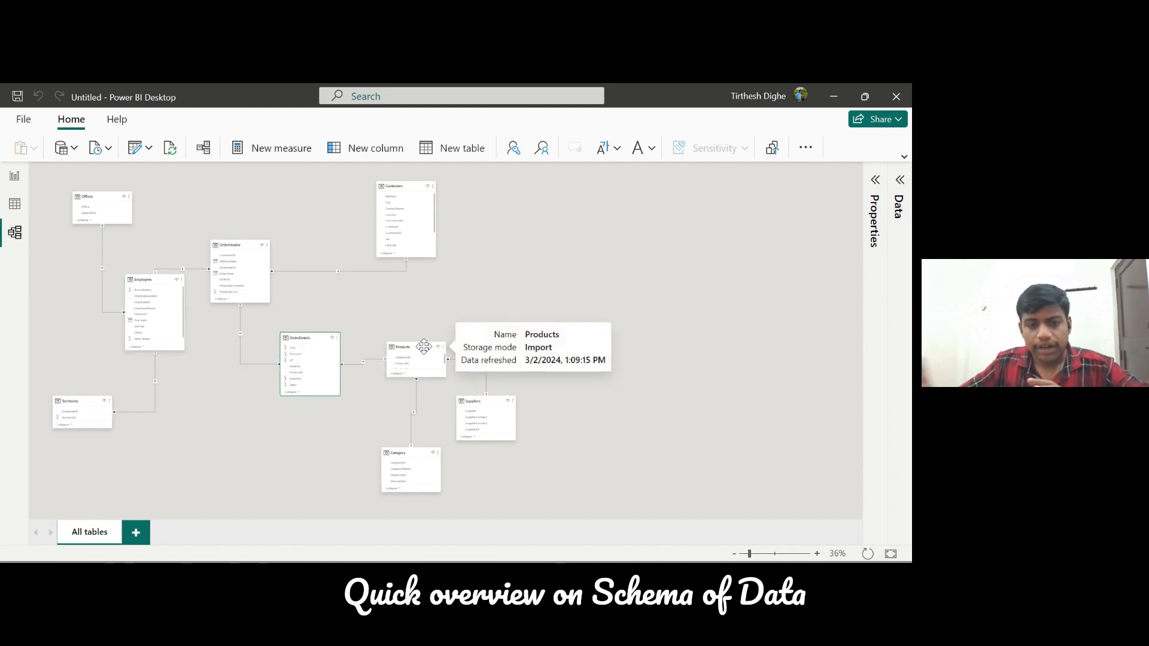
click(411, 183)
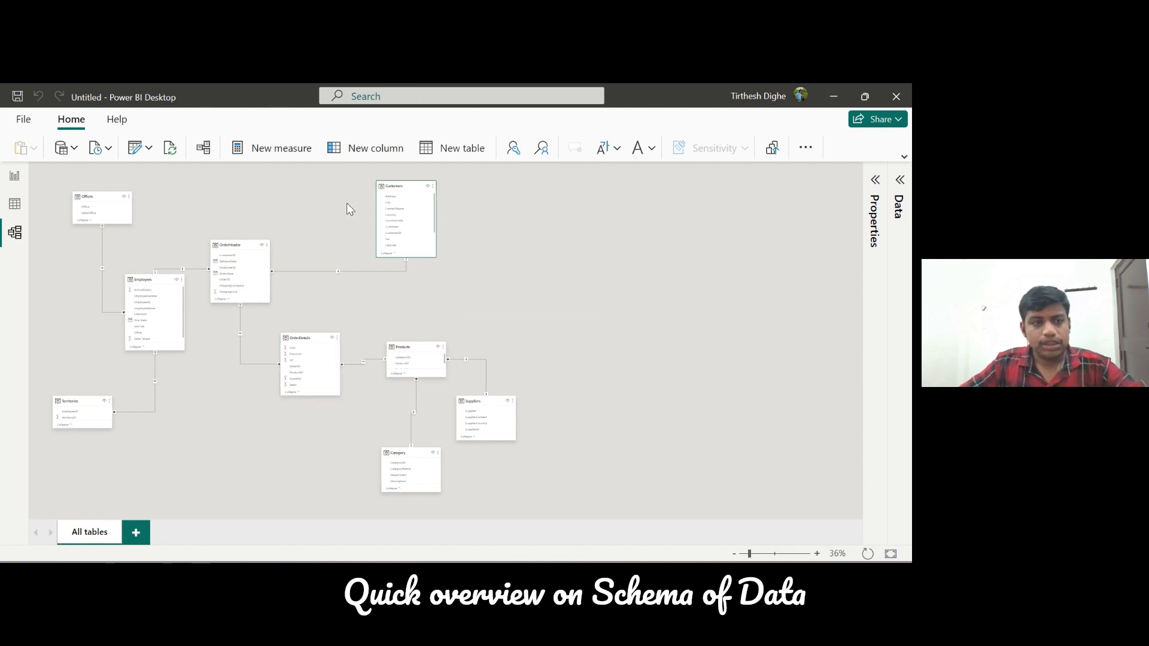
Return to the report view and rename the Page 2 report page as Overview
click(9, 180)
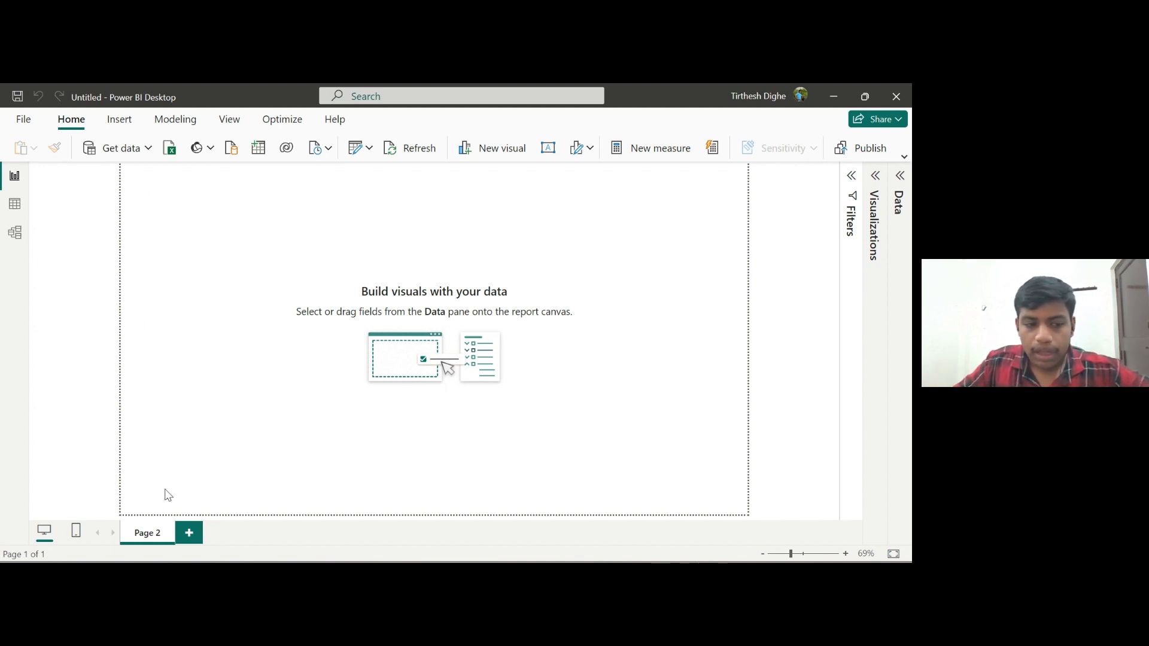
double_click(149, 533)
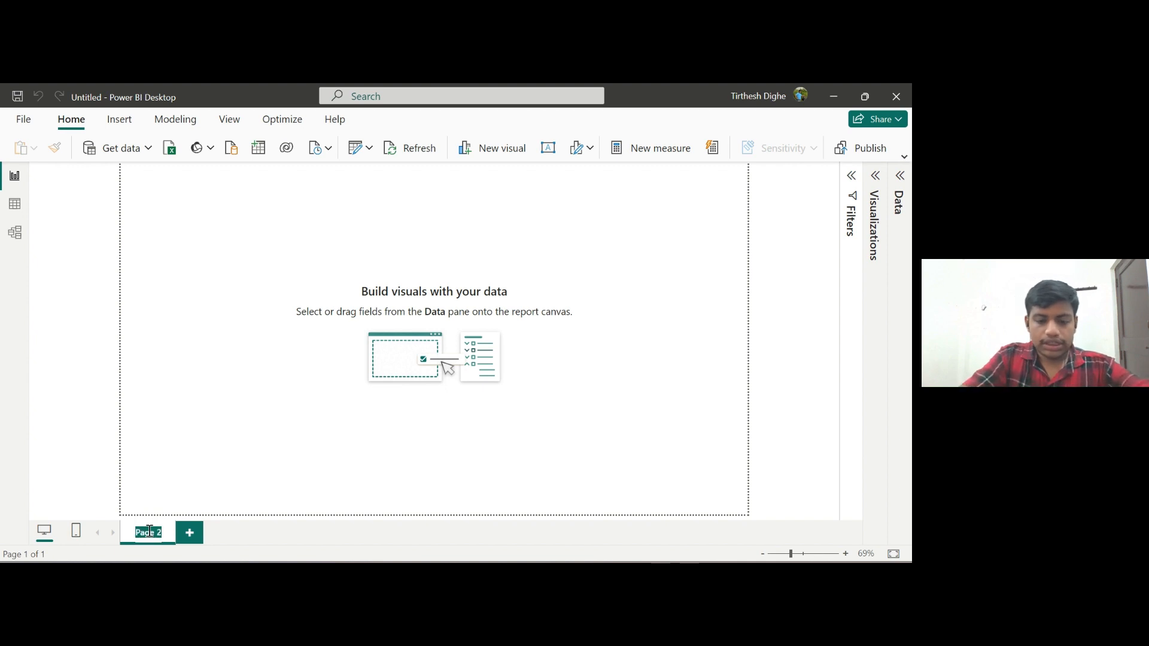
text(overvi)
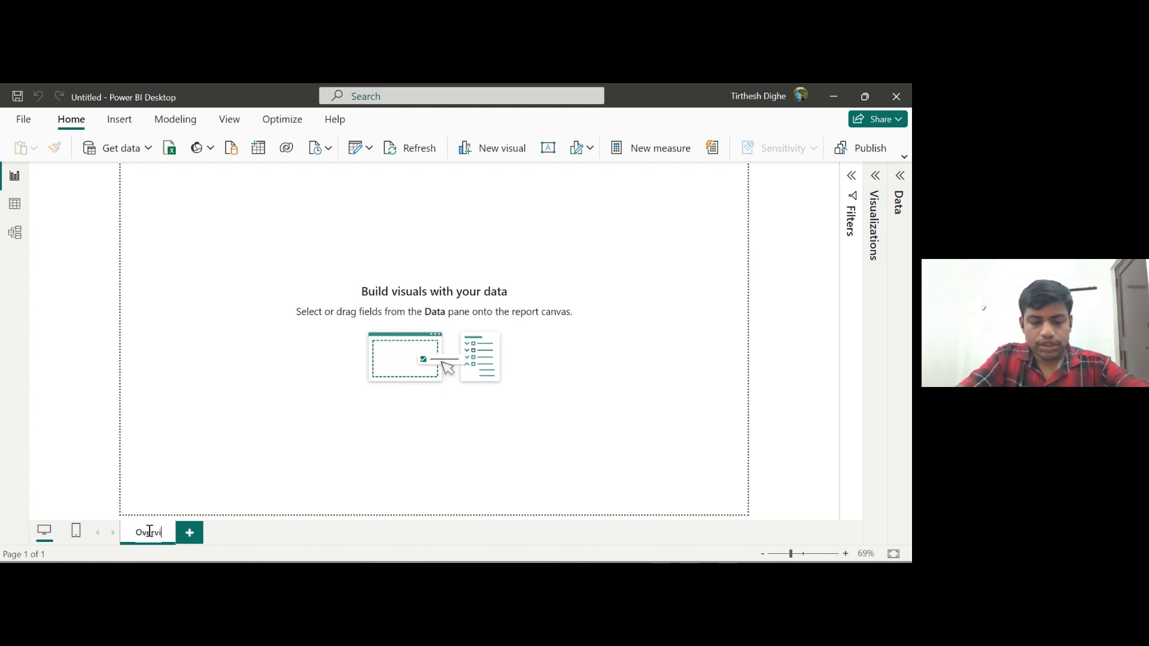
text(ew)
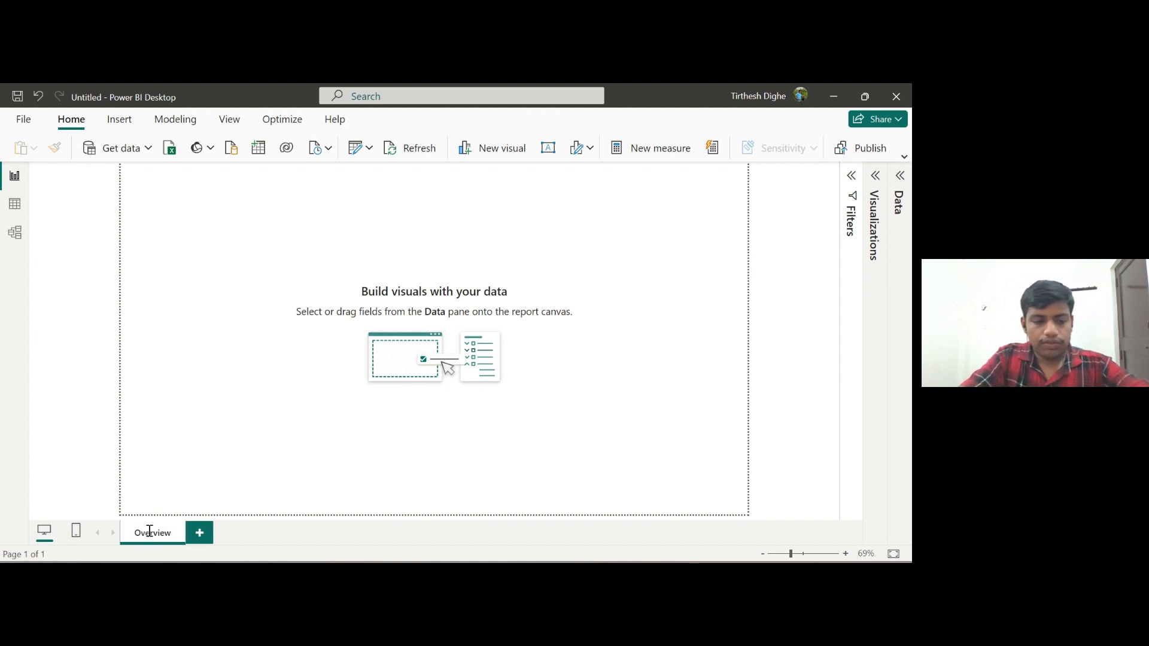
Expand the Visualizations and Data areas, keep Filters collapsed, and collapse the Customers field list
click(875, 190)
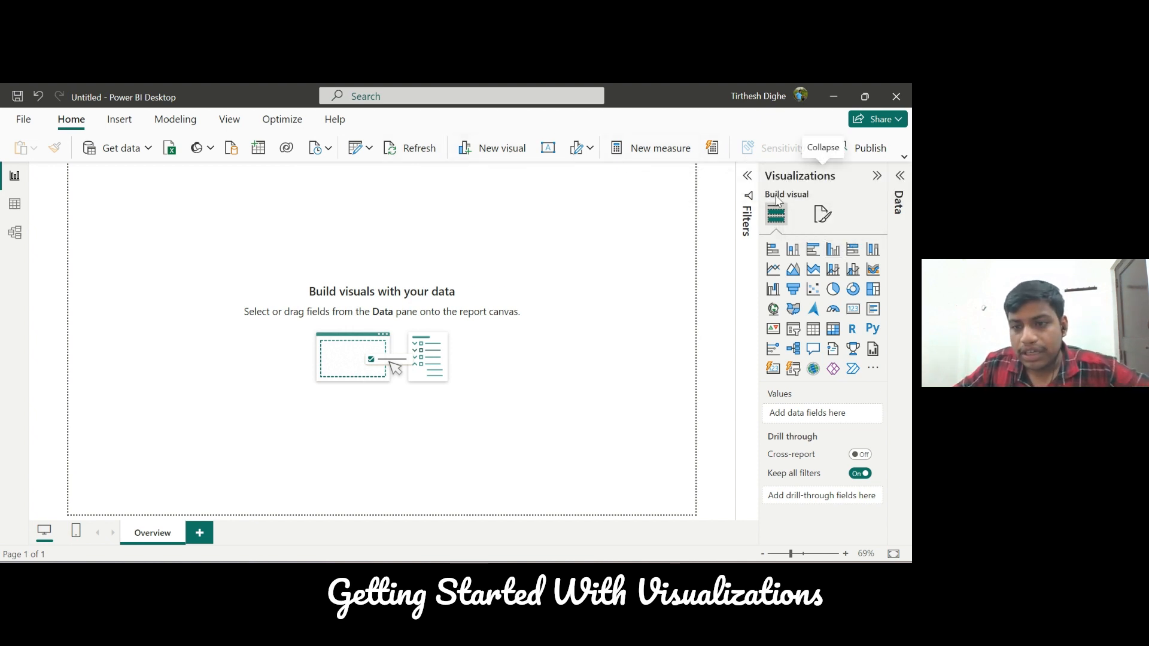
click(747, 180)
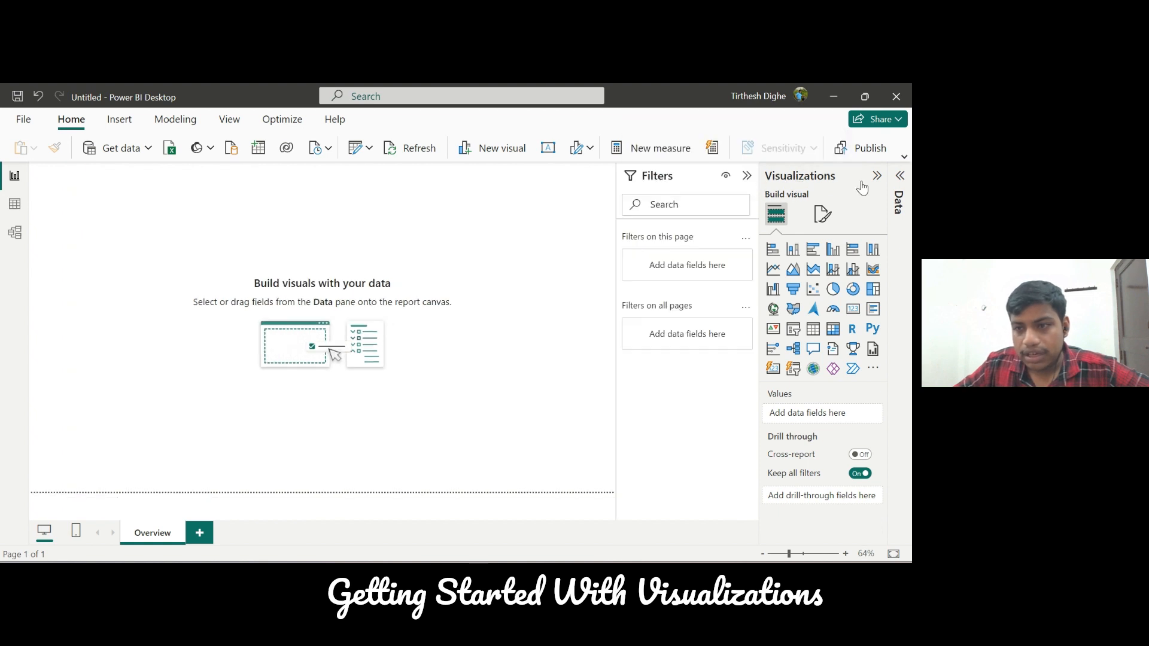
click(900, 179)
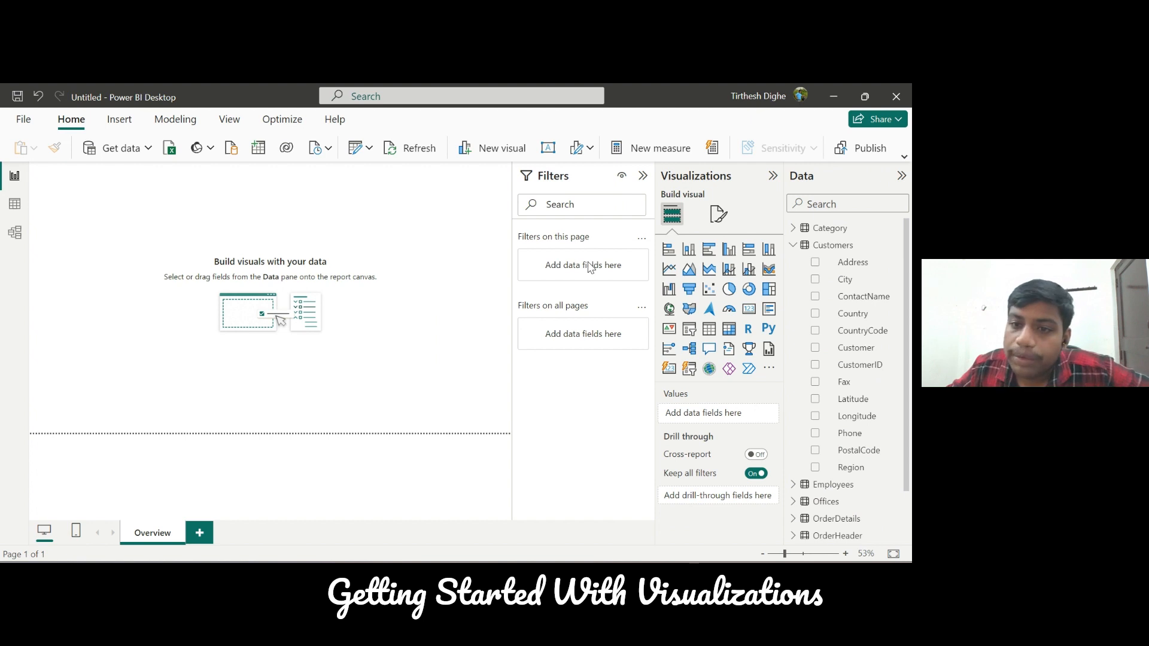
click(643, 176)
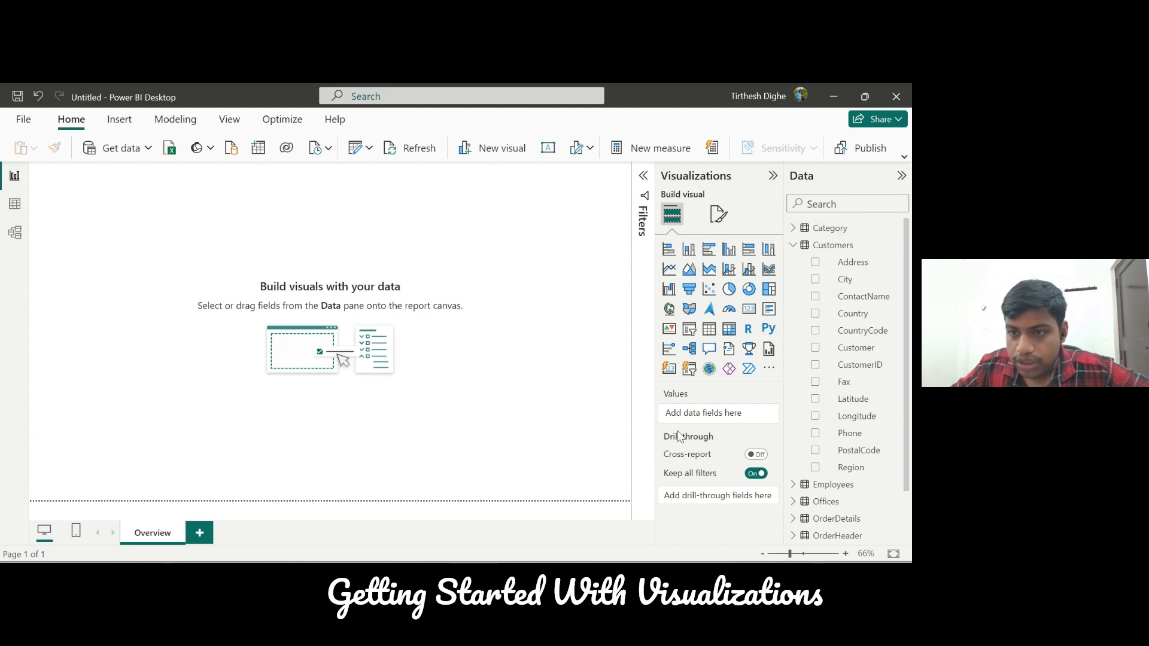
click(794, 246)
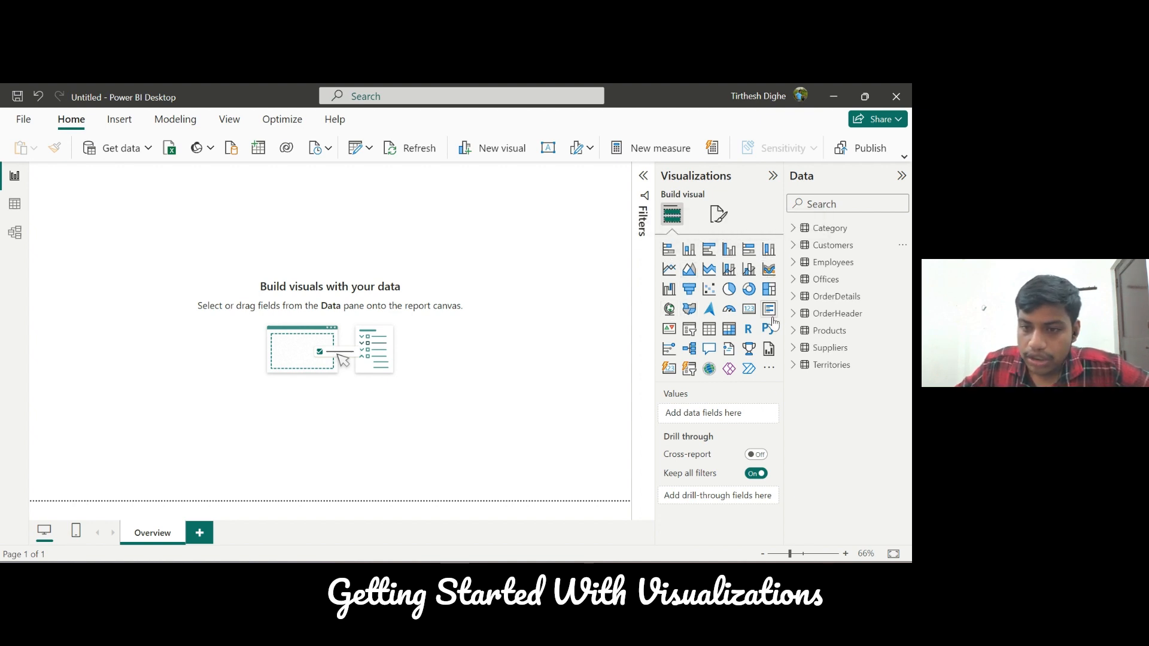
Add a clustered bar chart to the Overview page, move it away from the page corner and enlarge it
click(707, 249)
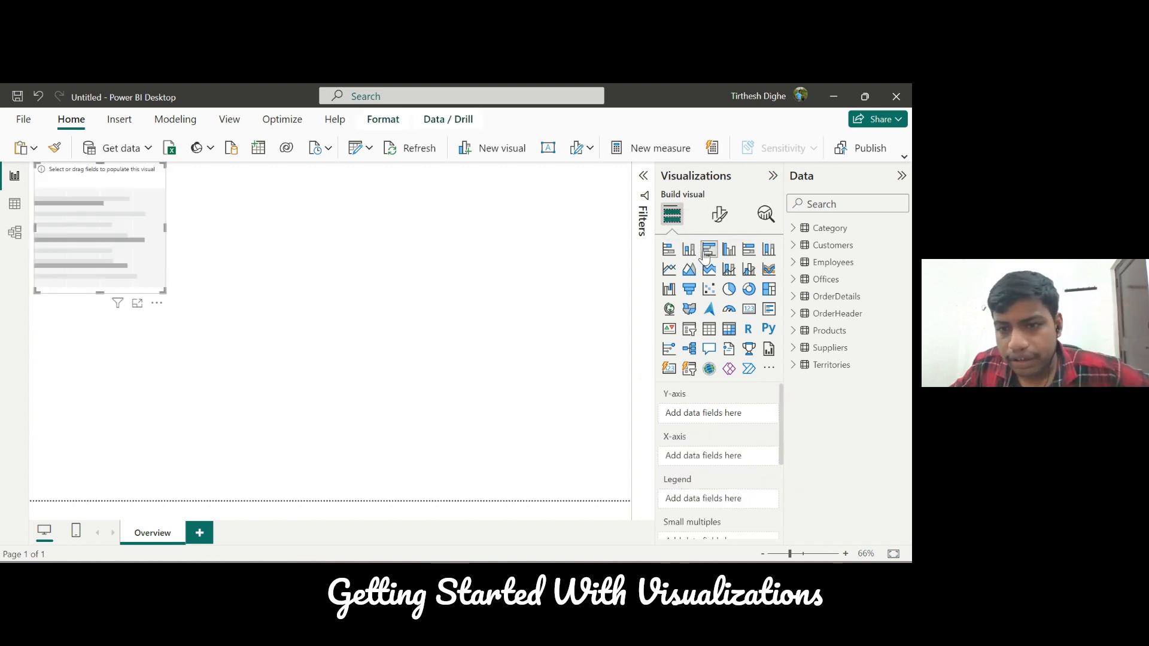
drag(108, 223, 249, 269)
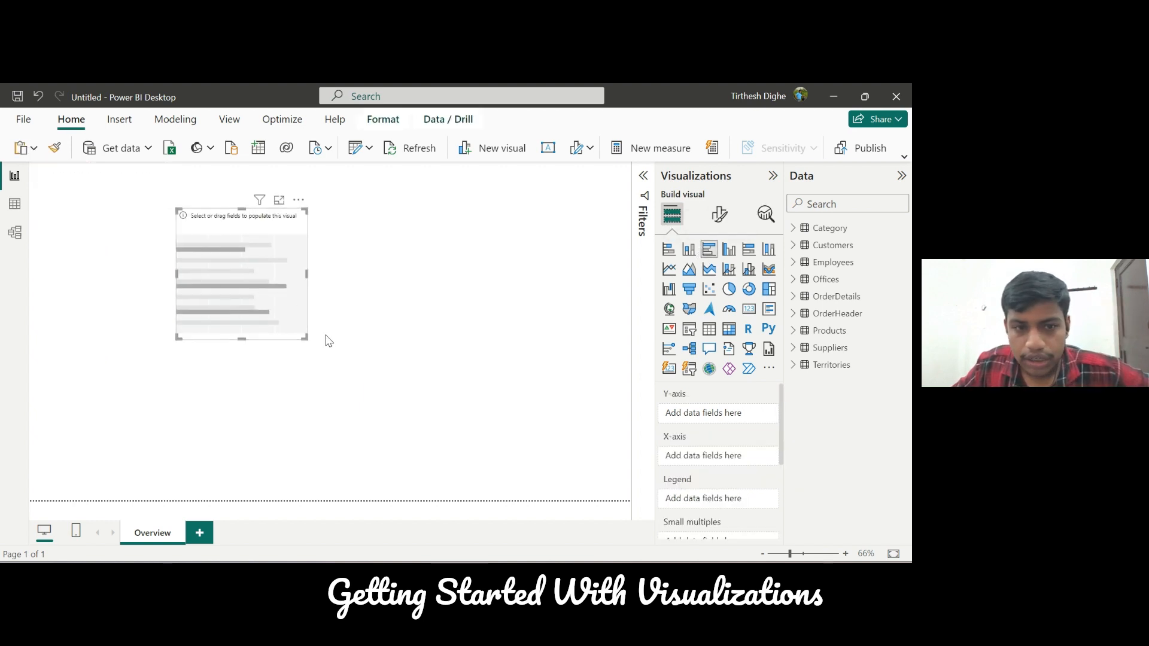
drag(308, 339, 406, 373)
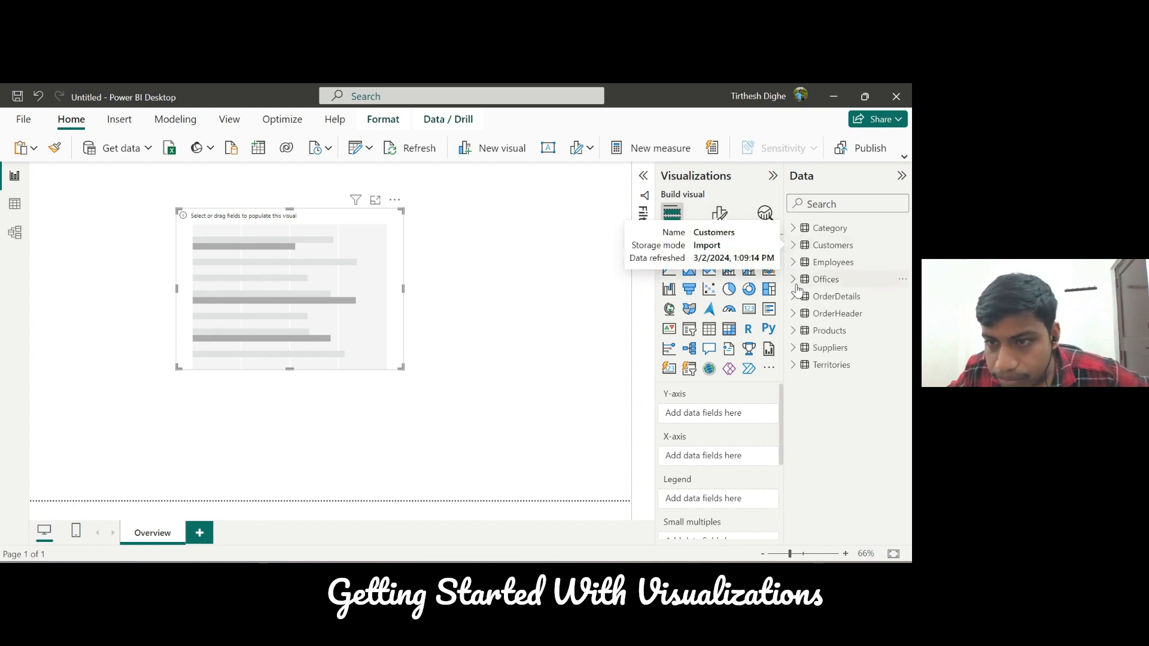
Assign ProductName from the Products table to the bar chart's Y-axis
click(794, 264)
click(794, 264)
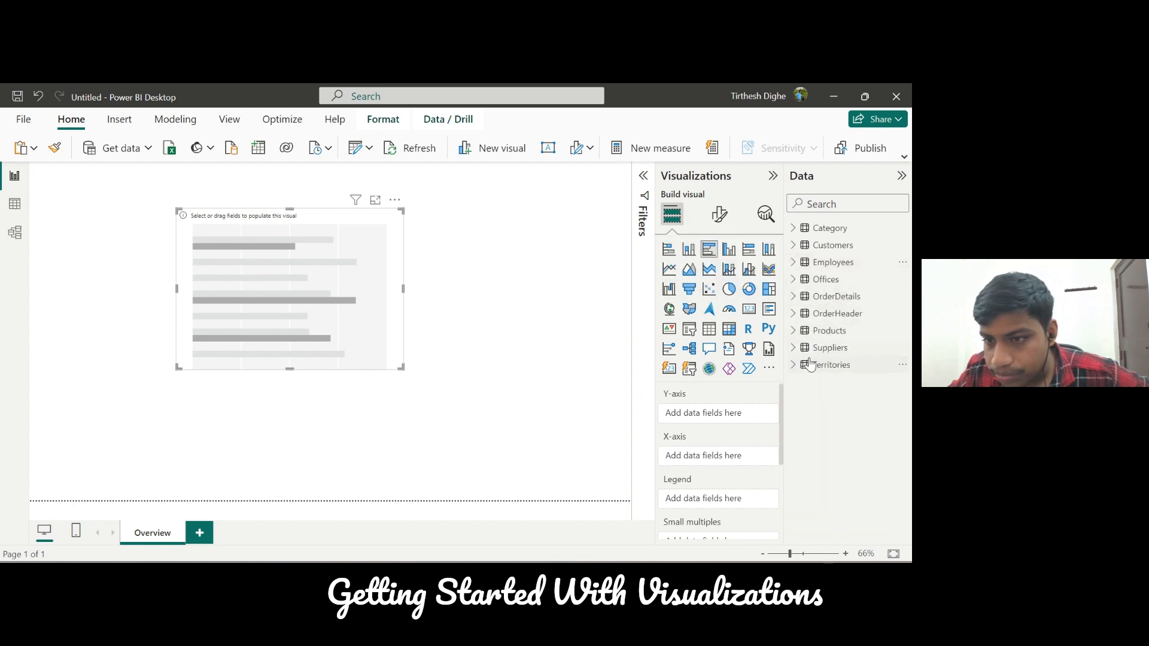
click(794, 332)
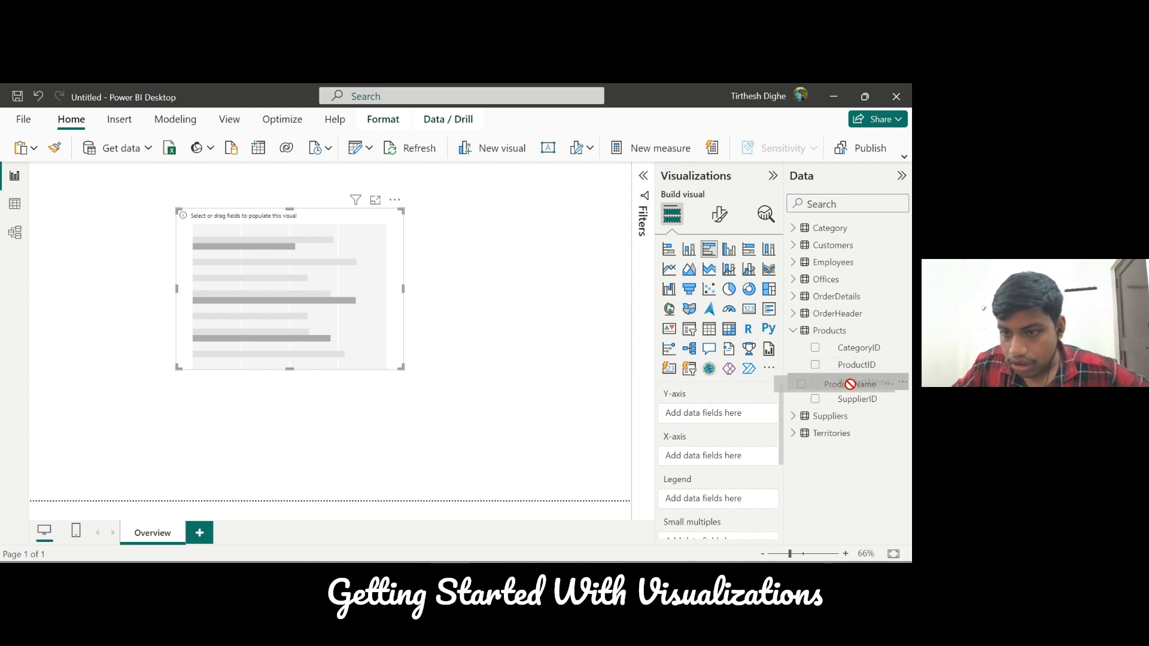
drag(865, 388, 772, 413)
click(807, 334)
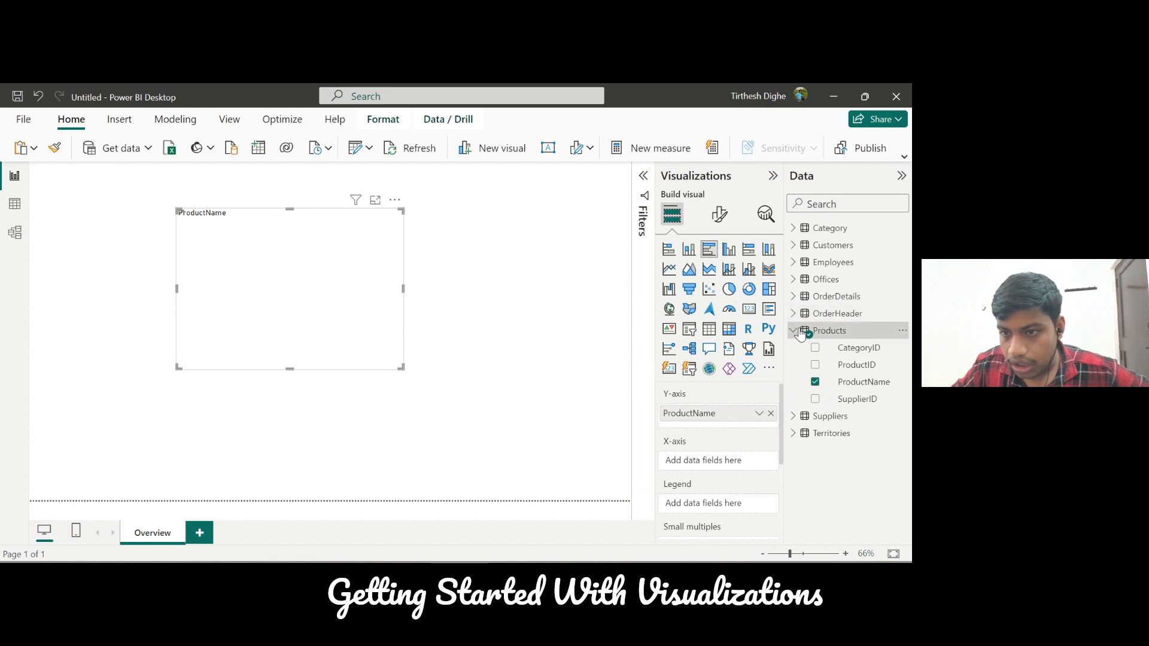
Assign Sales from OrderDetails to the chart's X-axis, then enlarge the chart and shift it closer to the page's upper-left corner
click(793, 331)
click(793, 298)
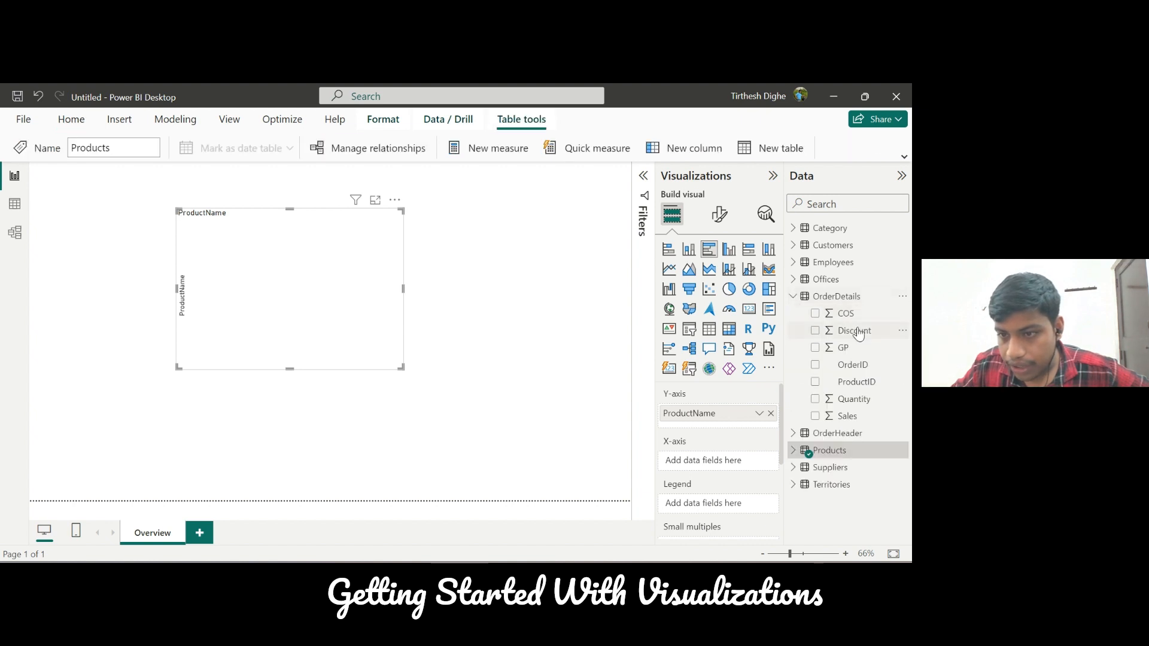
drag(857, 417, 701, 458)
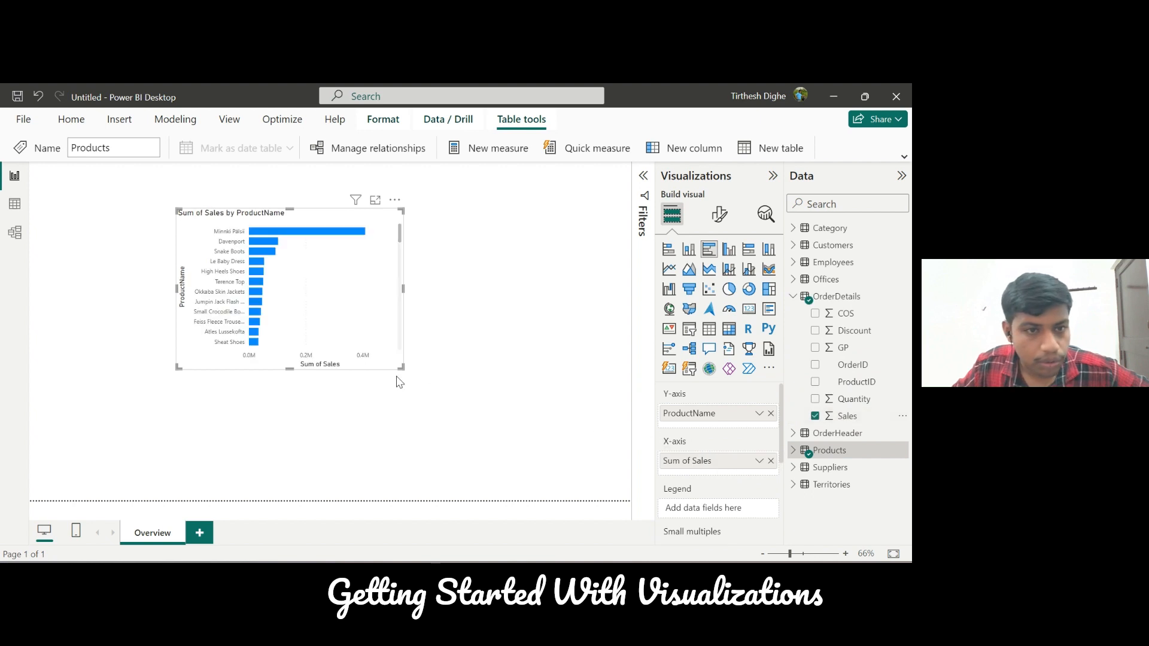
drag(399, 367, 435, 388)
drag(275, 218, 230, 207)
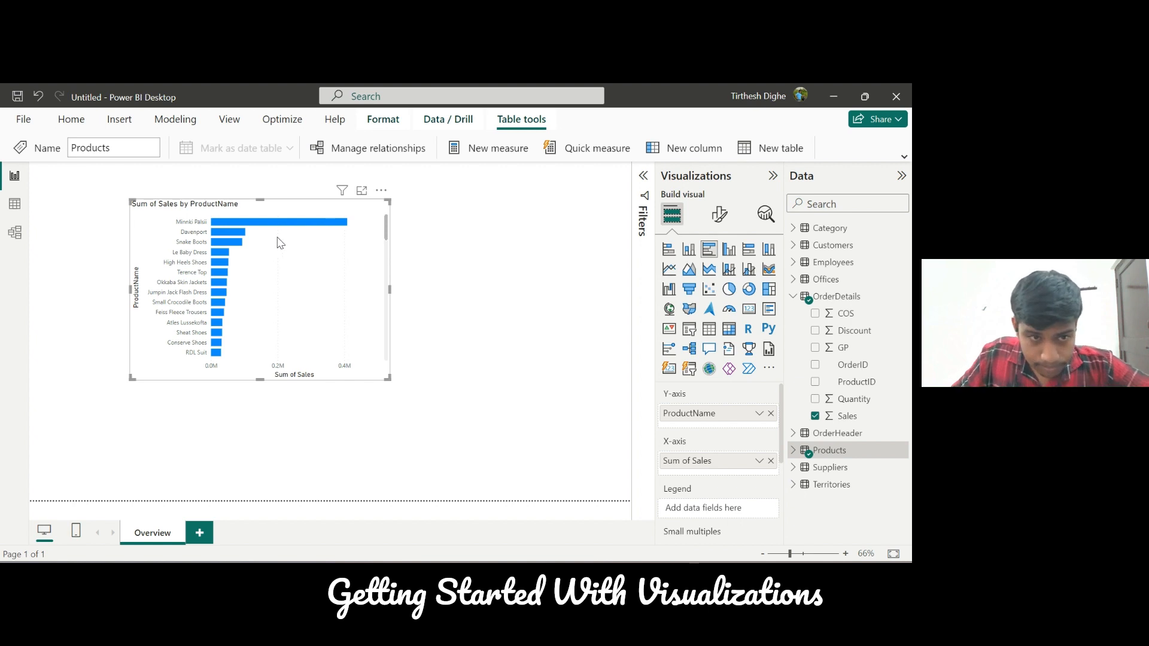
Filter the bar chart's ProductName with a Top N filter showing the top 10 items by Sum of Sales
click(643, 176)
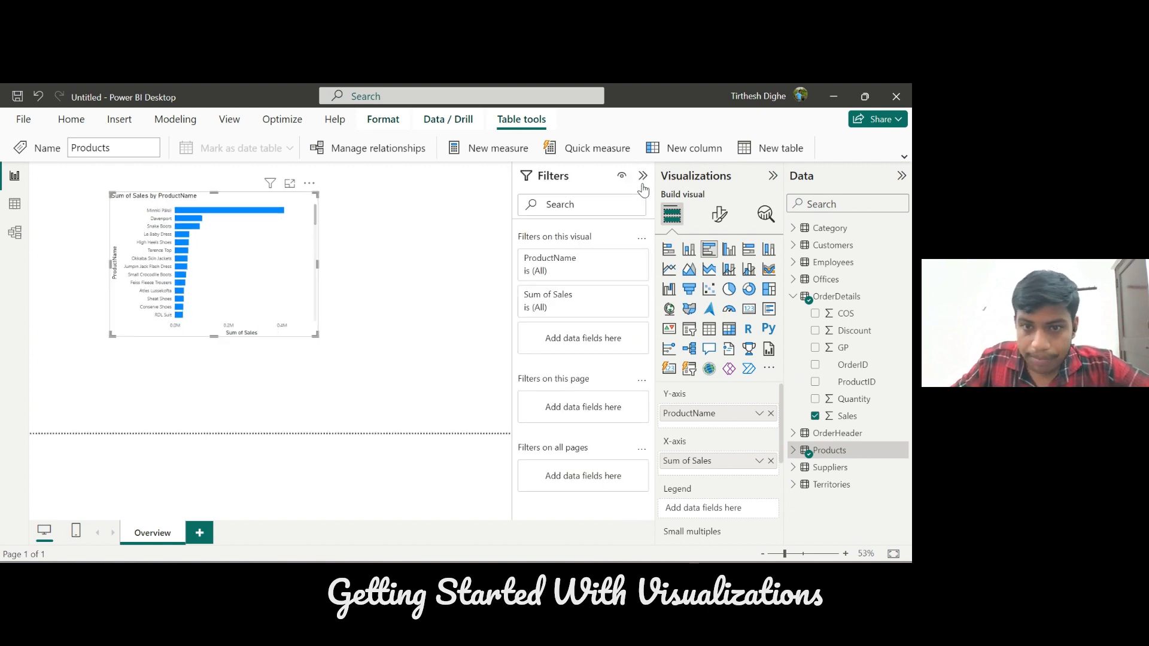
click(599, 262)
click(599, 262)
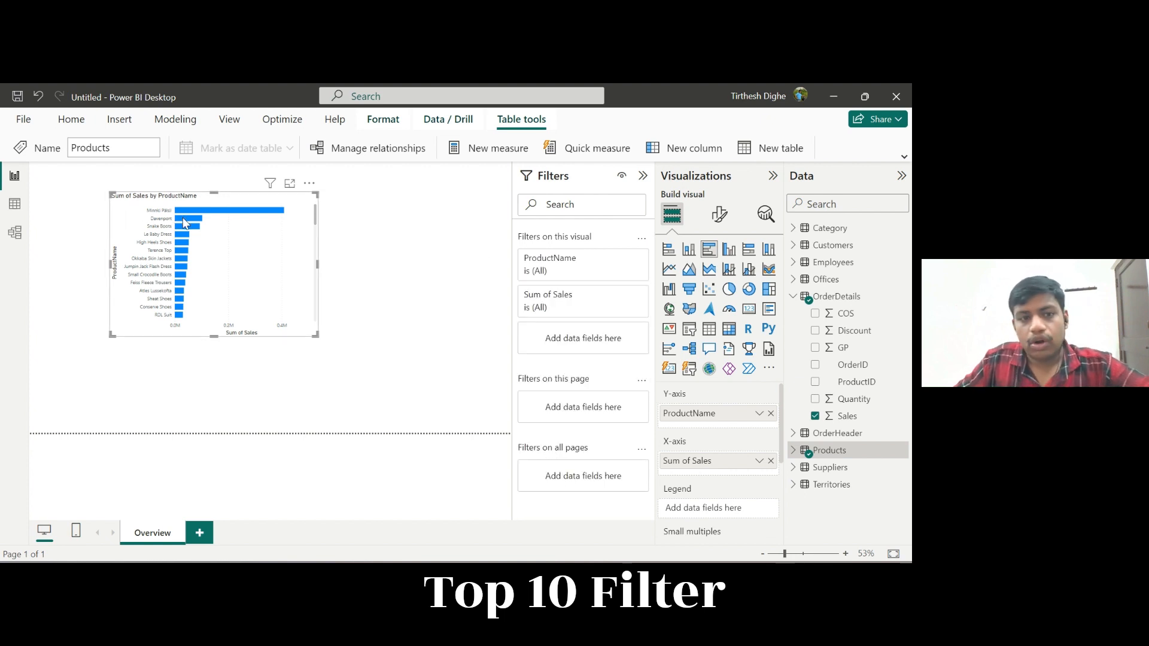
click(420, 240)
click(227, 202)
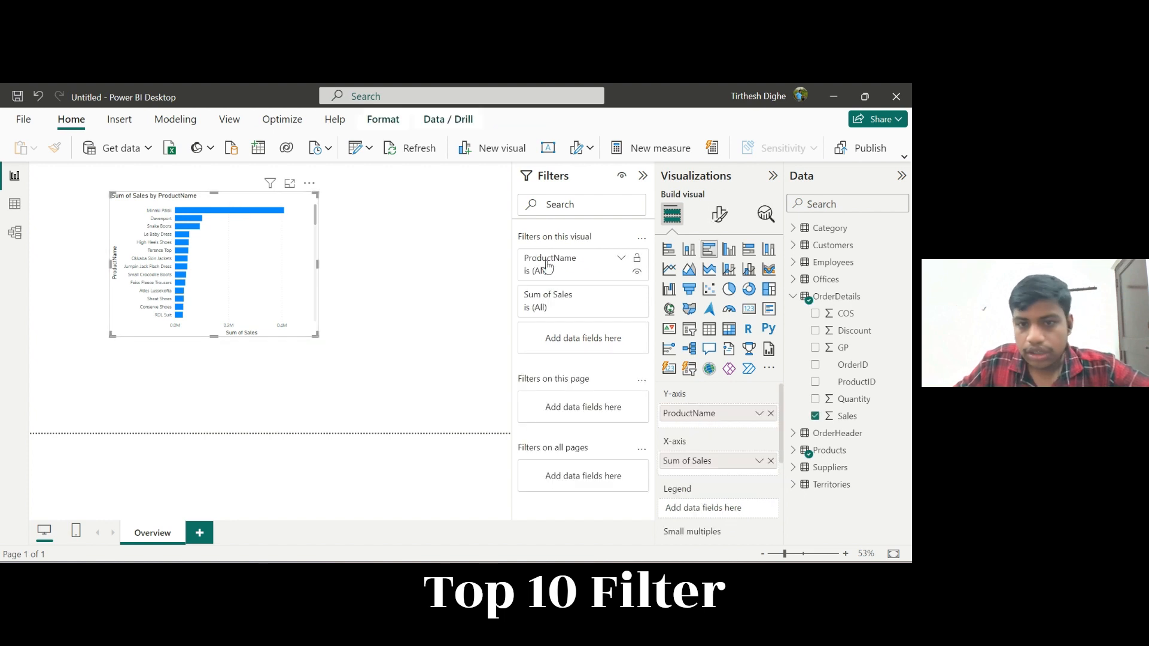
click(568, 264)
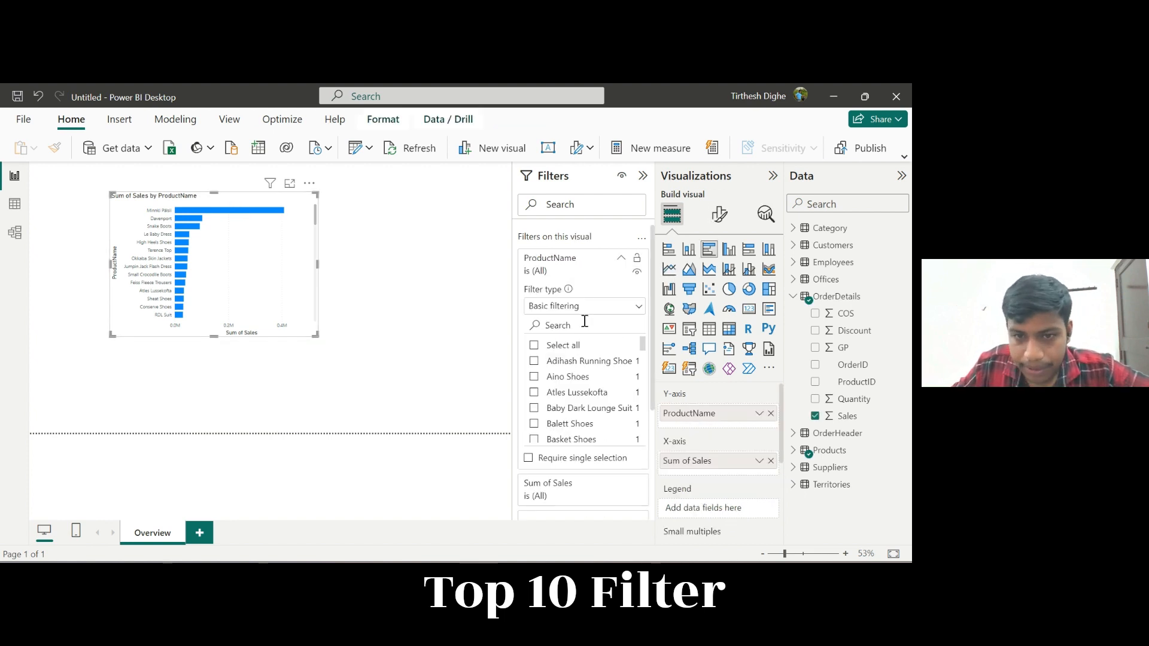
click(566, 305)
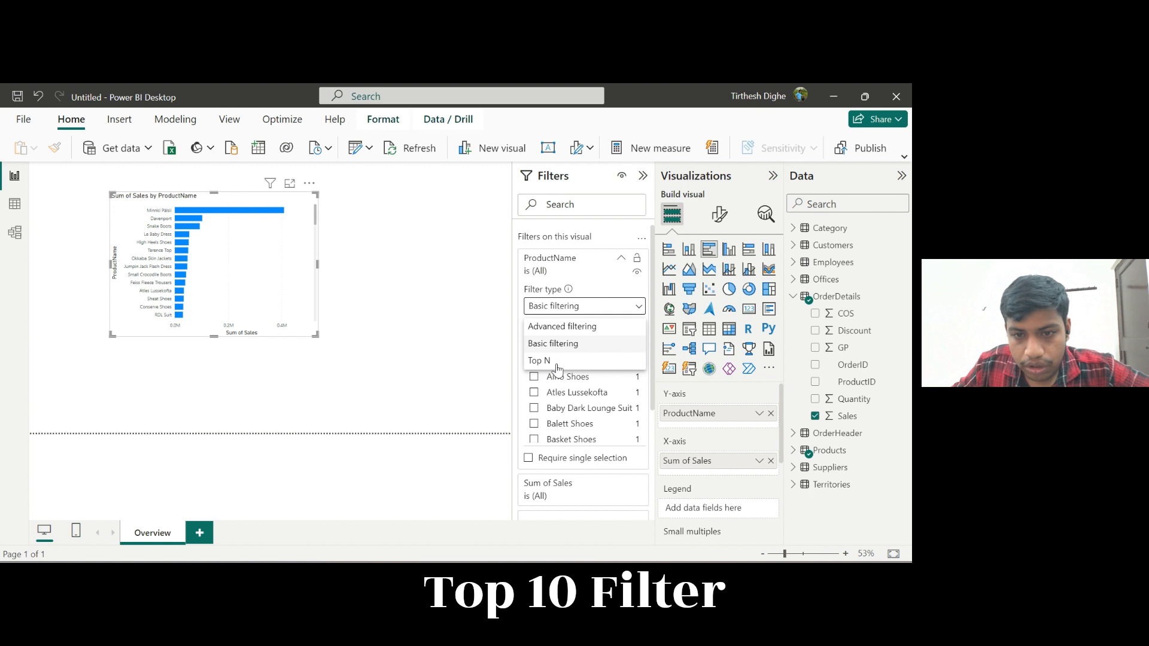
click(557, 363)
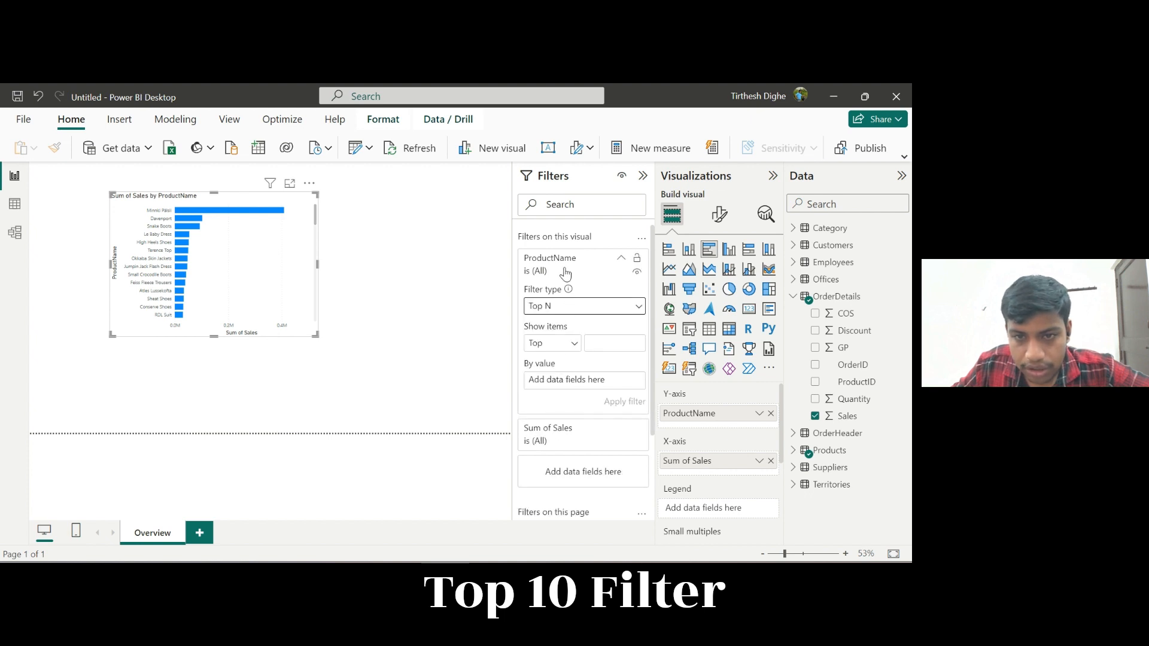
click(601, 340)
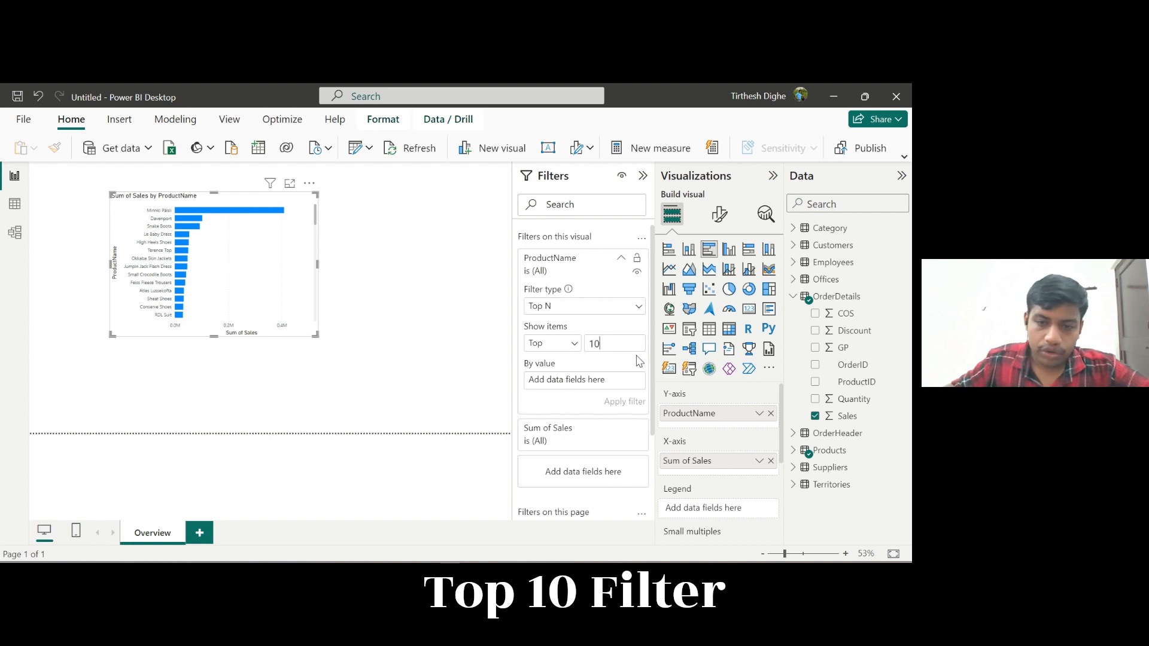
drag(847, 416, 607, 387)
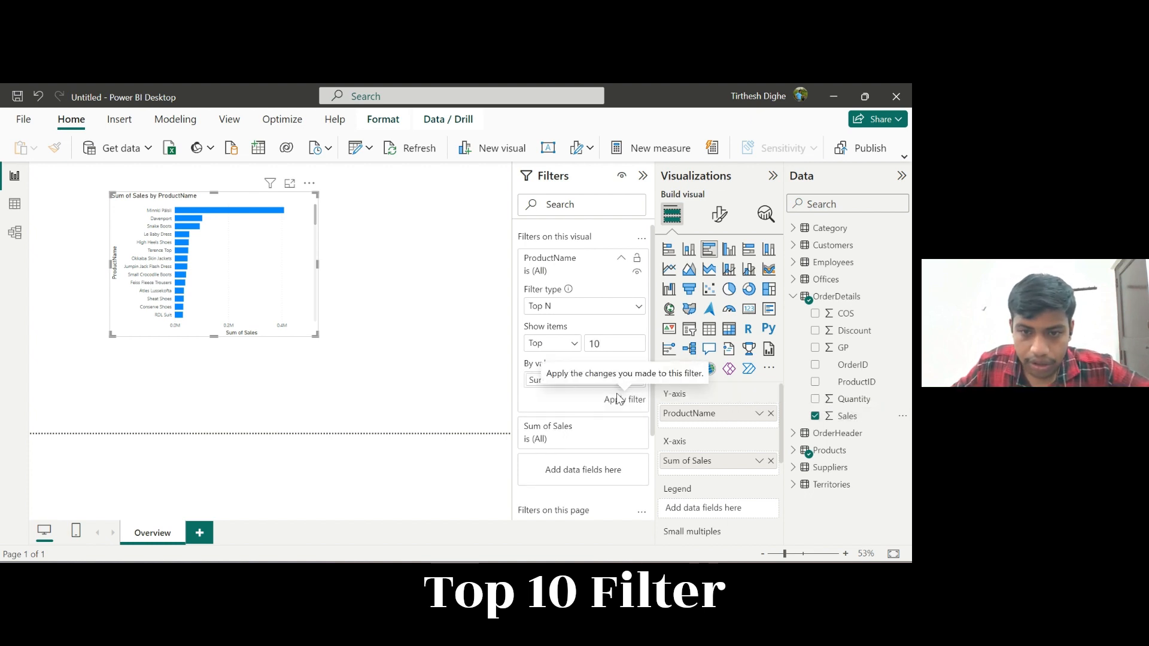
click(624, 401)
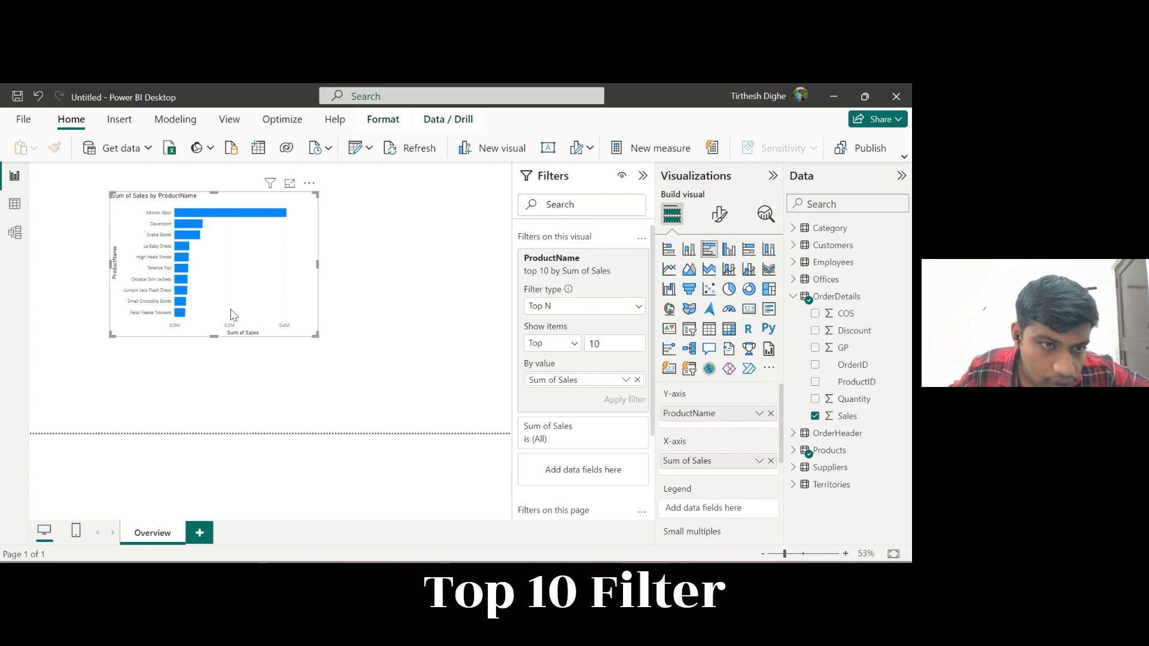
Turn on data labels for the sales by product bar chart
click(719, 214)
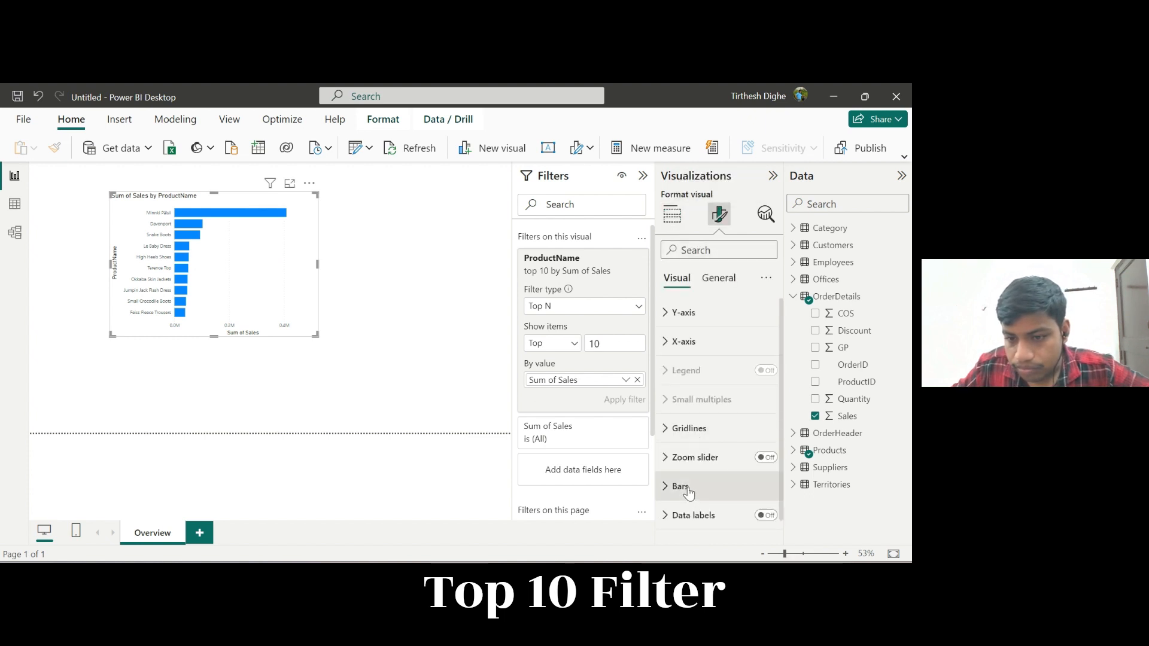
scroll(688, 492, down, 1)
scroll(700, 407, up, 1)
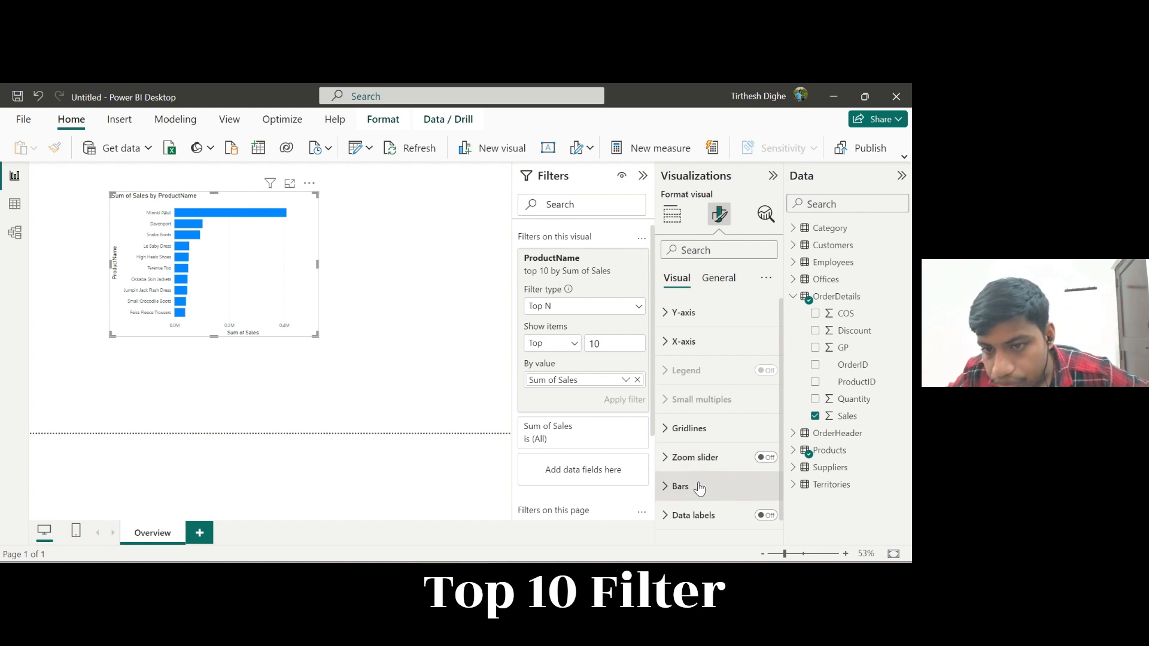
scroll(700, 488, down, 1)
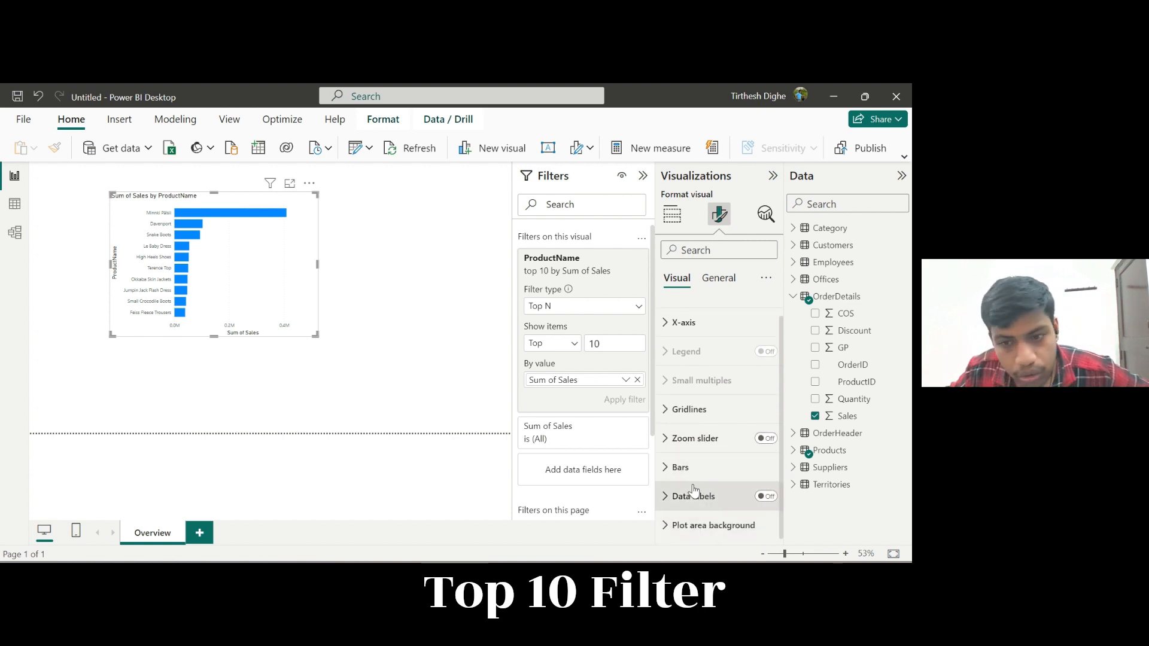
click(765, 496)
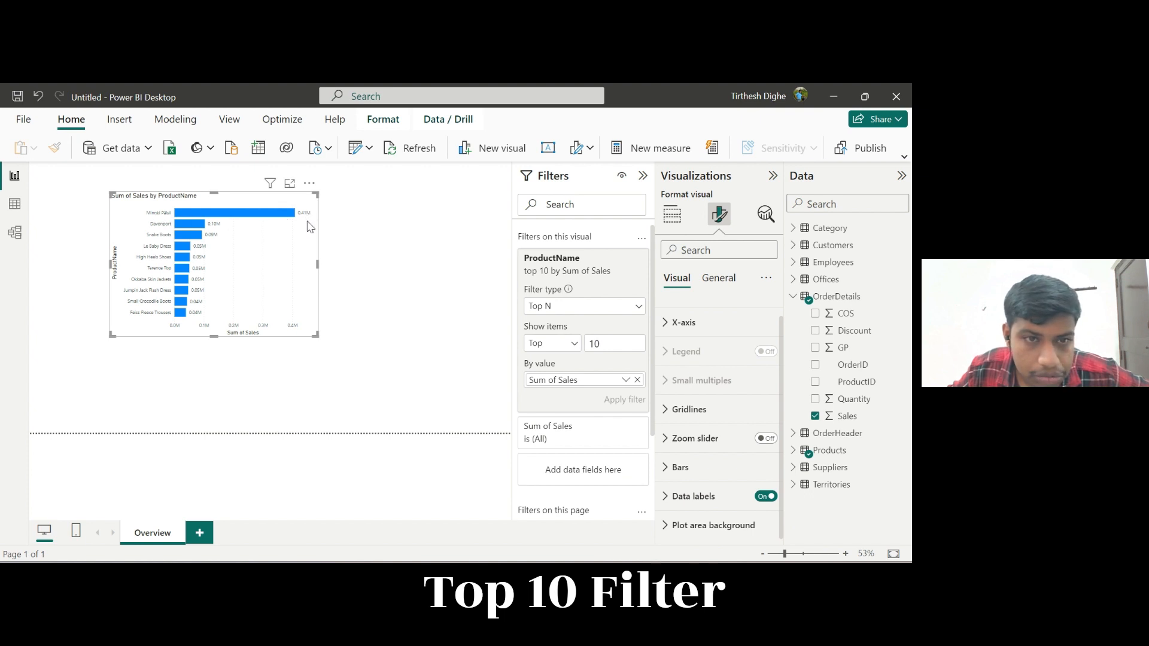
Set the display units of the bar chart's data label values to Thousands
click(696, 495)
scroll(712, 486, down, 3)
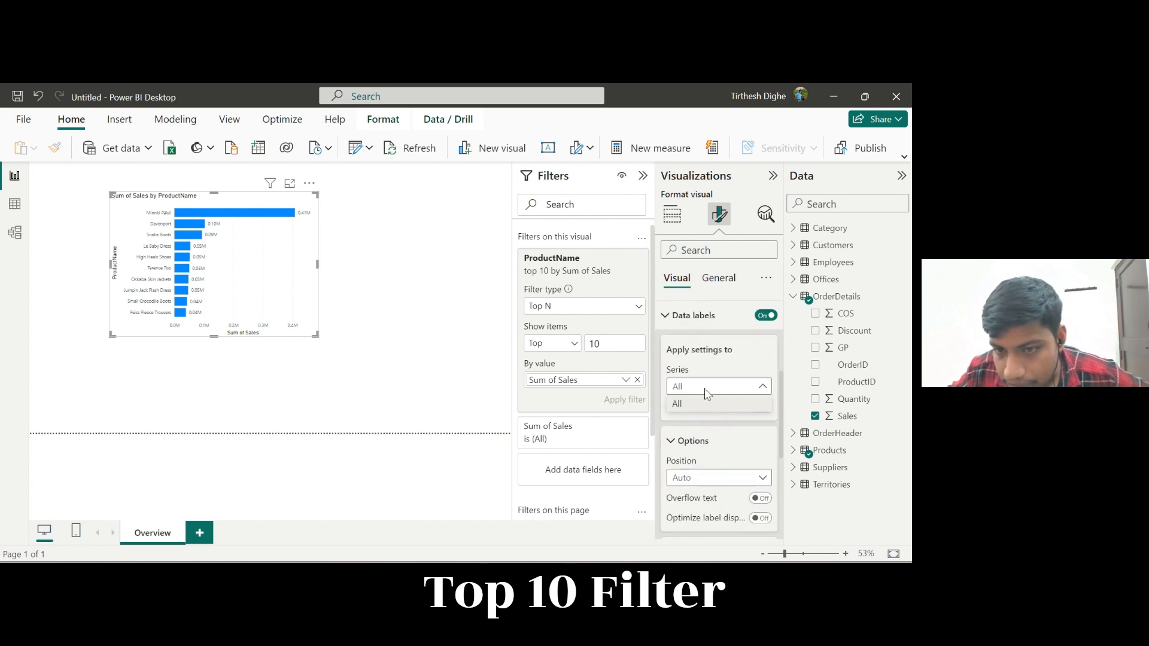
scroll(719, 469, down, 2)
click(707, 476)
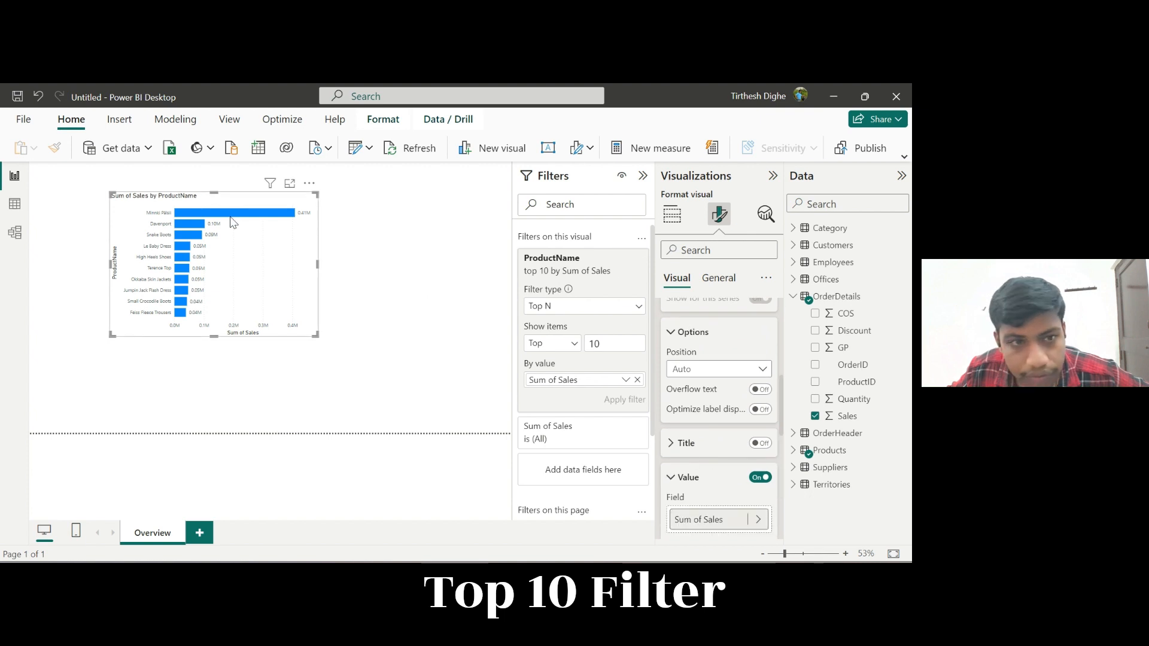
scroll(692, 471, down, 2)
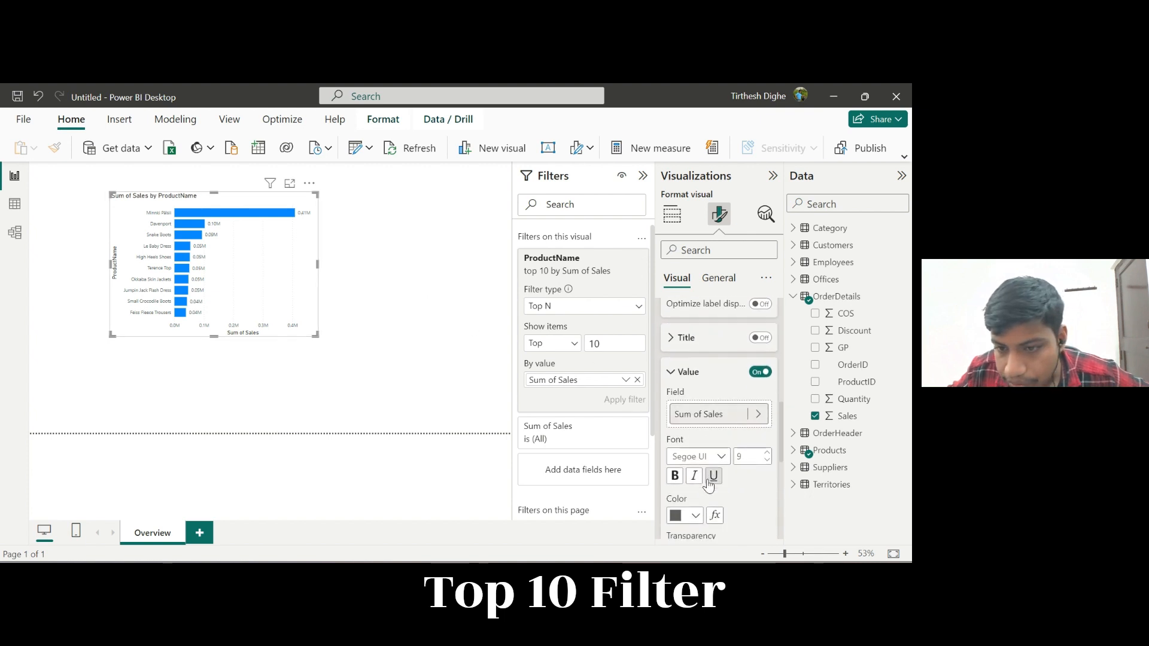
scroll(730, 466, down, 2)
click(697, 487)
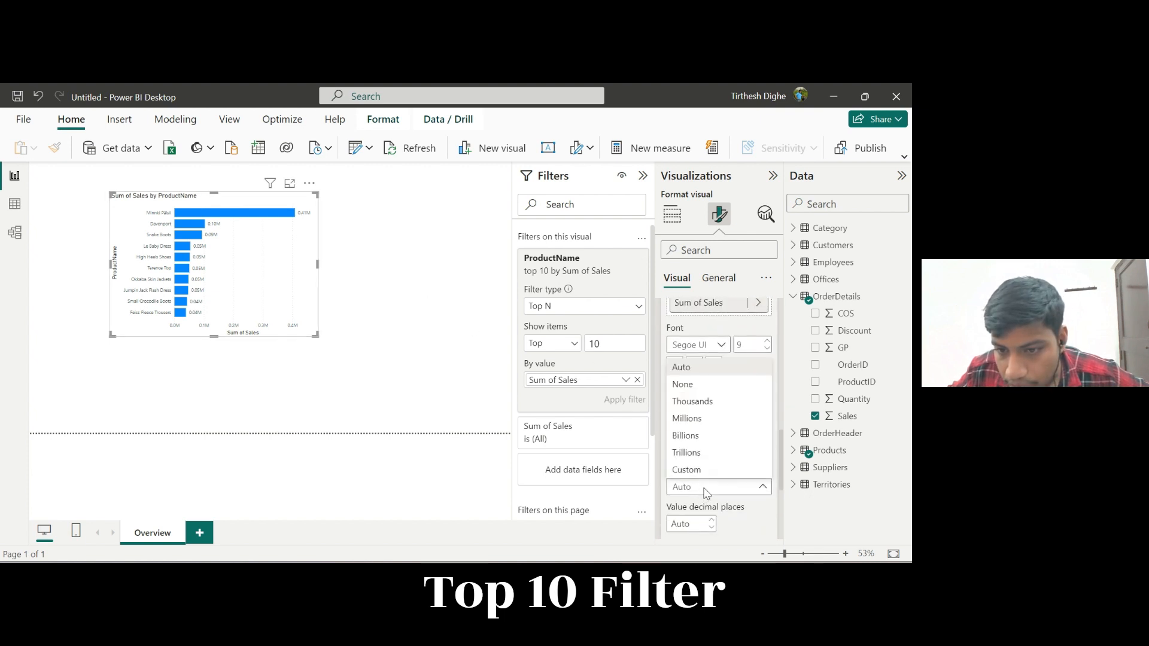
click(704, 403)
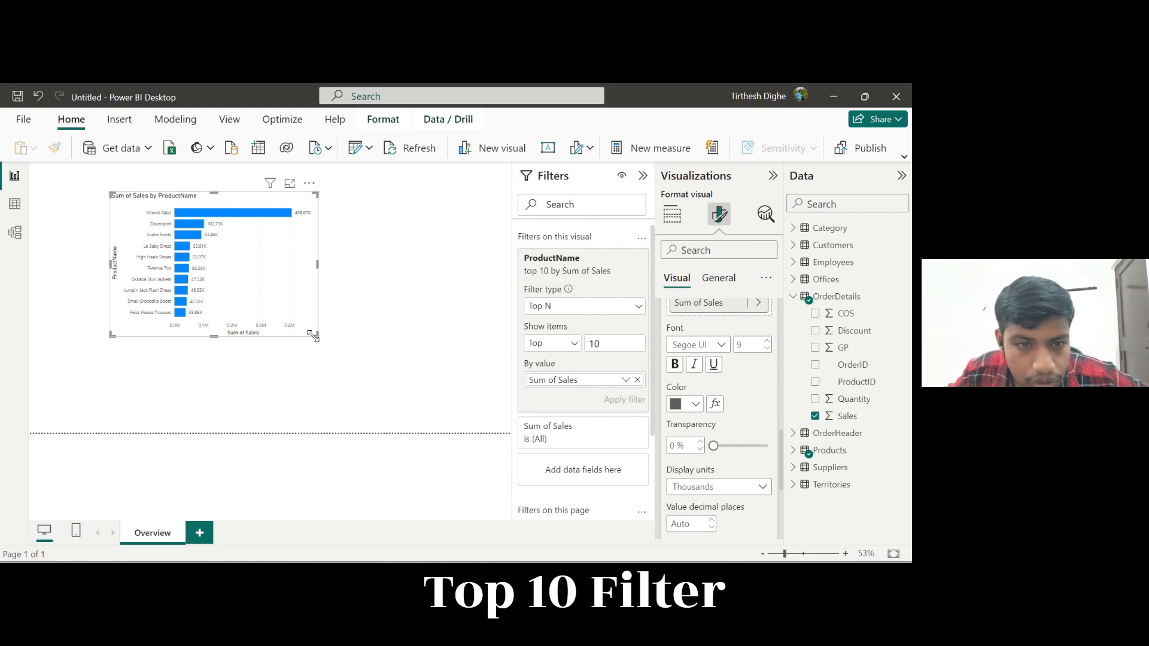
Collapse the ProductName filter card, resize the bar chart to a tall, narrow shape and move it to the page's upper-left corner
drag(317, 336, 447, 451)
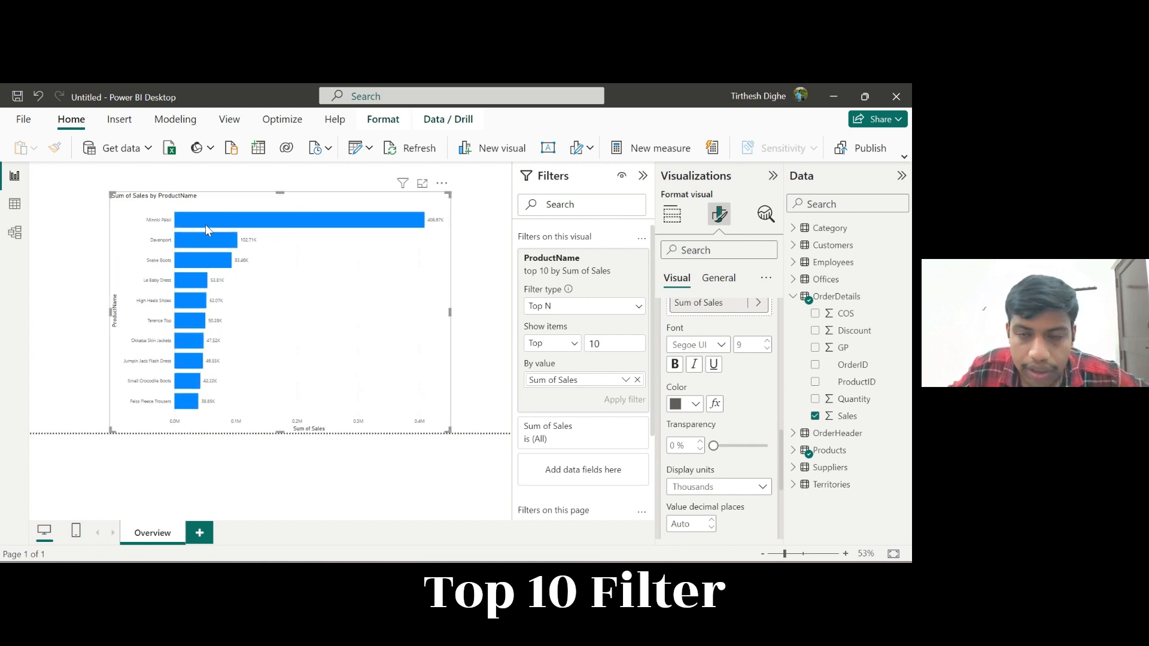
scroll(712, 390, up, 3)
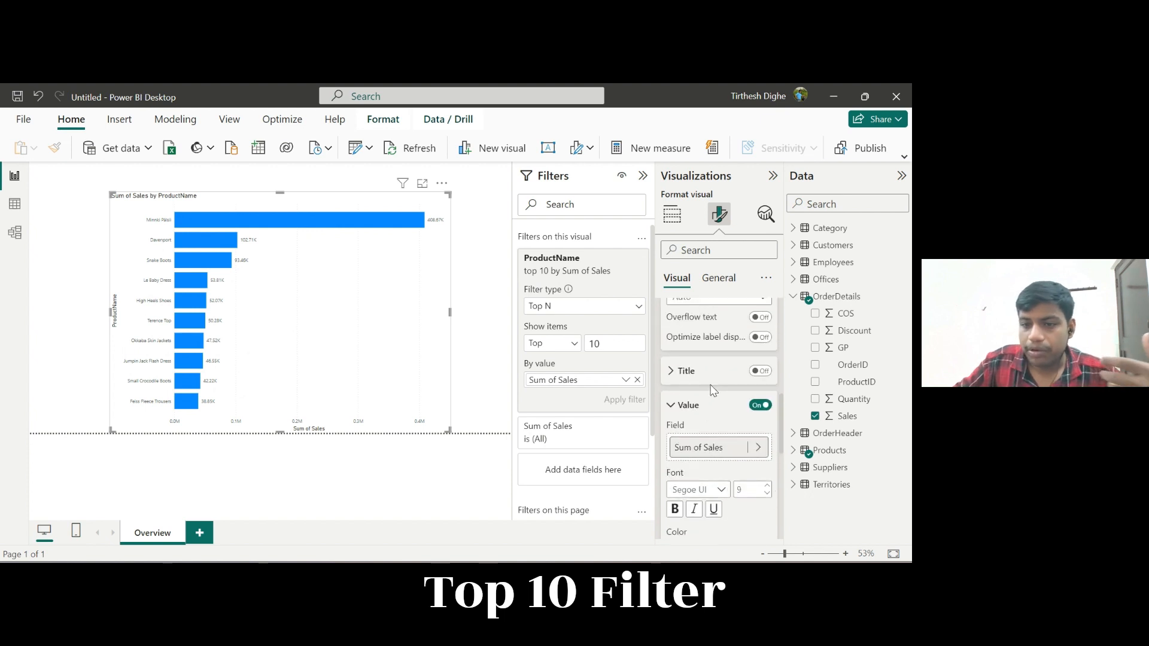
scroll(712, 390, up, 3)
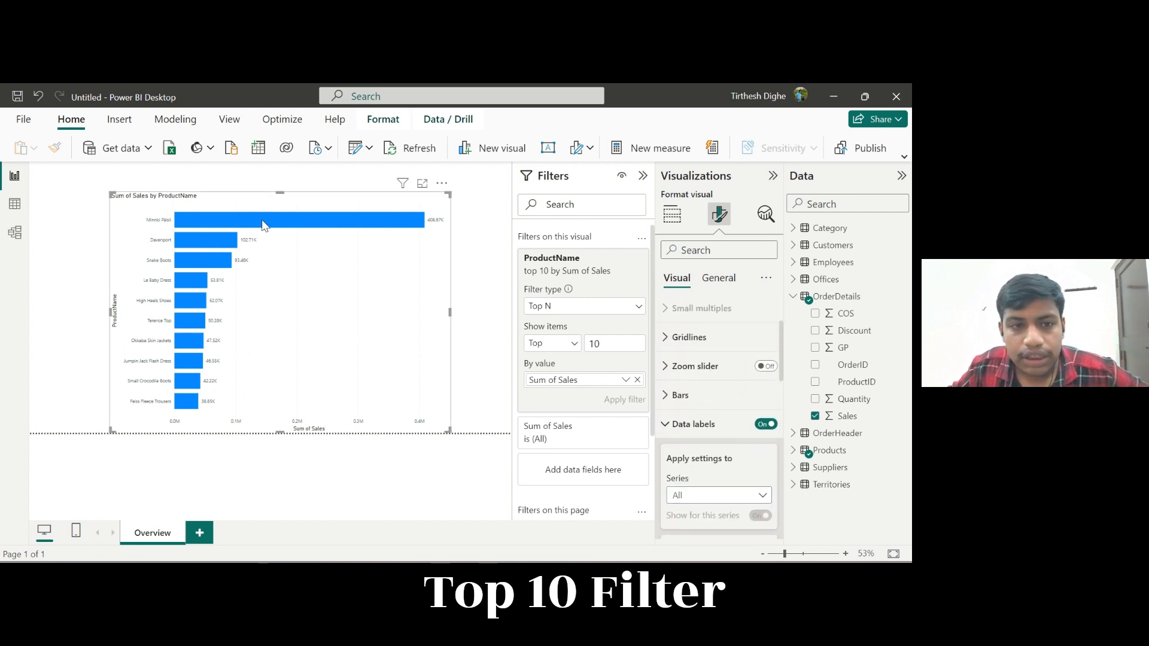
click(555, 262)
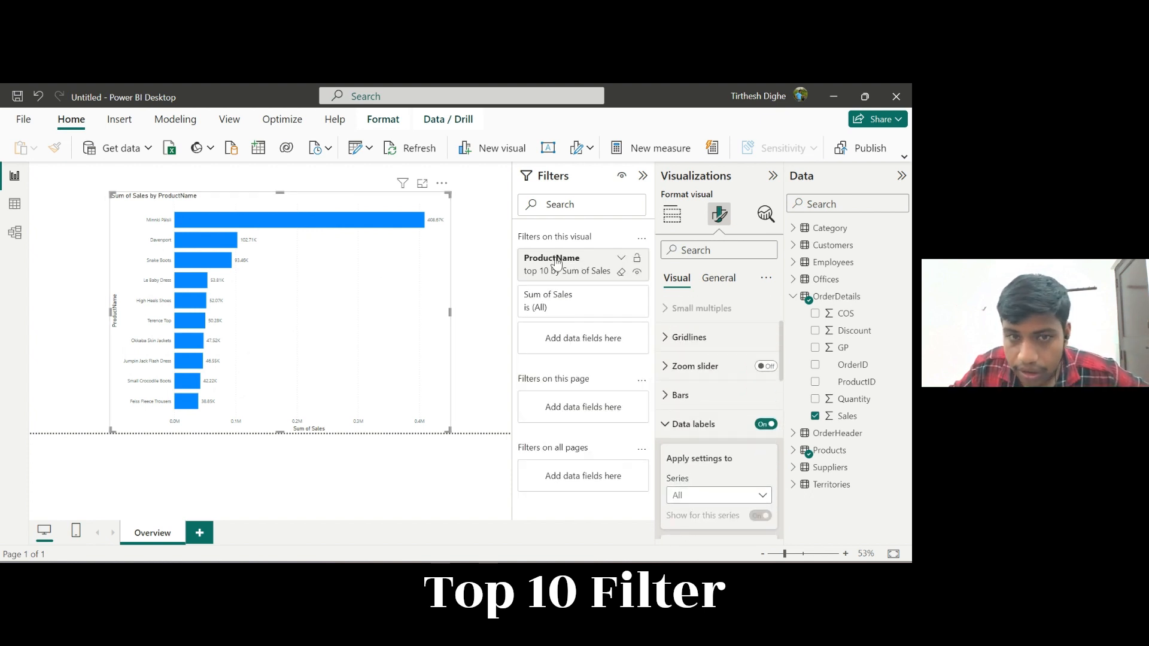
drag(448, 430, 303, 422)
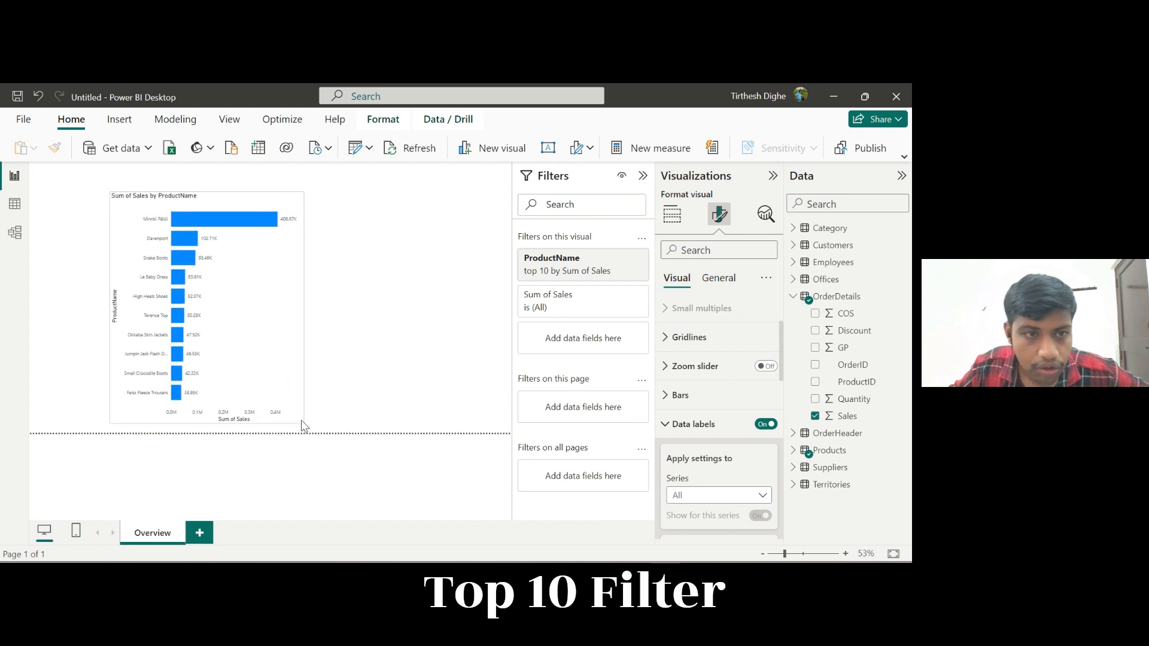
drag(193, 205, 112, 194)
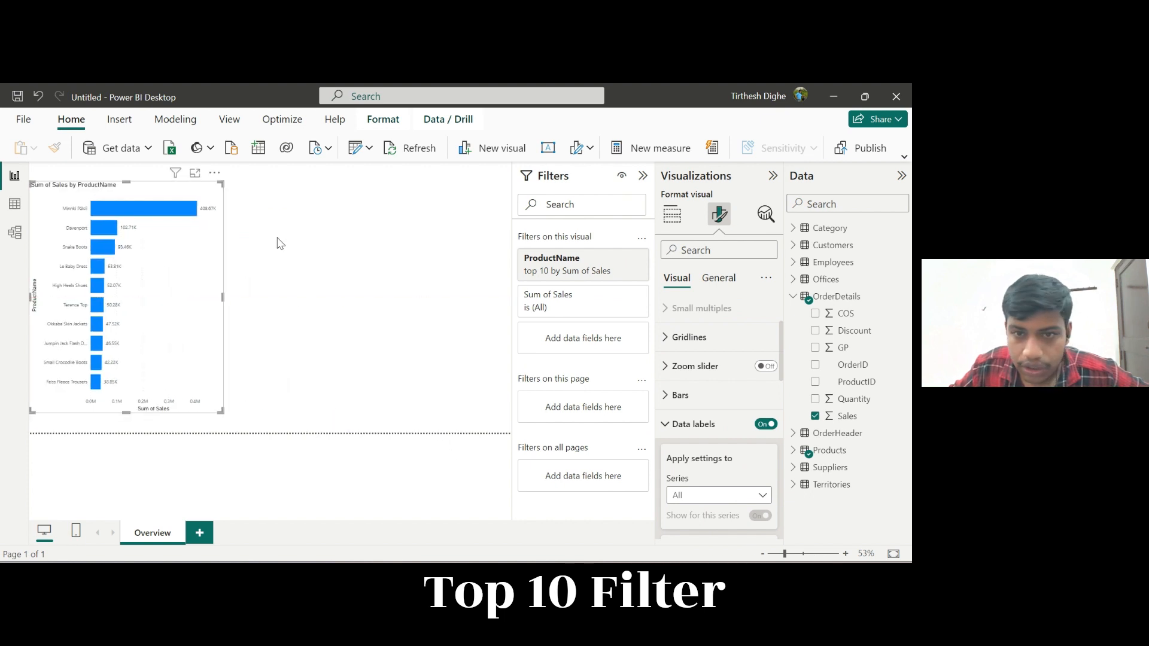
Collapse the OrderDetails field list, add a treemap to the Overview page and place it to the right of the bar chart
click(335, 354)
click(793, 297)
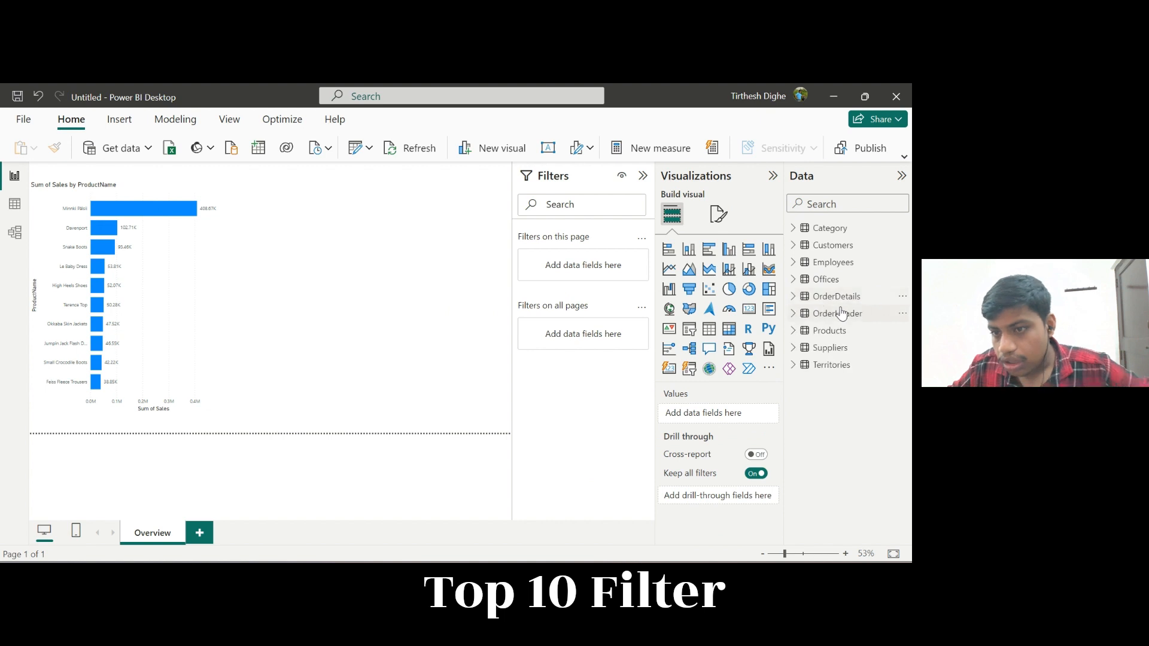
click(769, 289)
drag(282, 218, 331, 212)
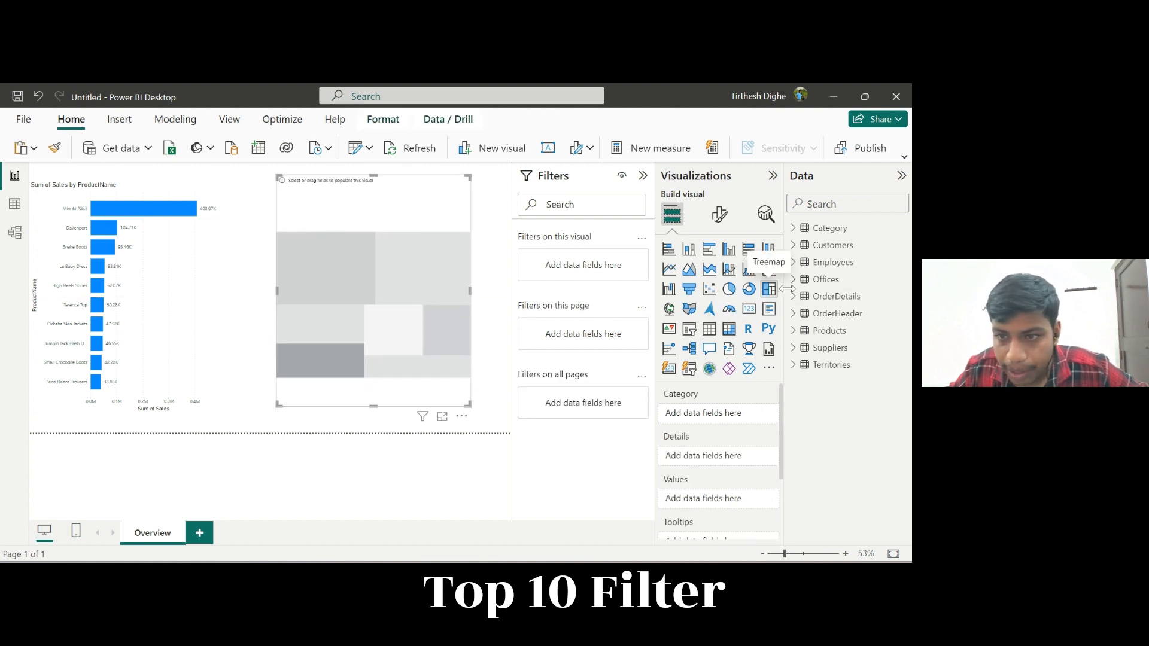
Assign CategoryName from the Category table to the treemap's Category and Sales from OrderDetails to its Values
click(793, 228)
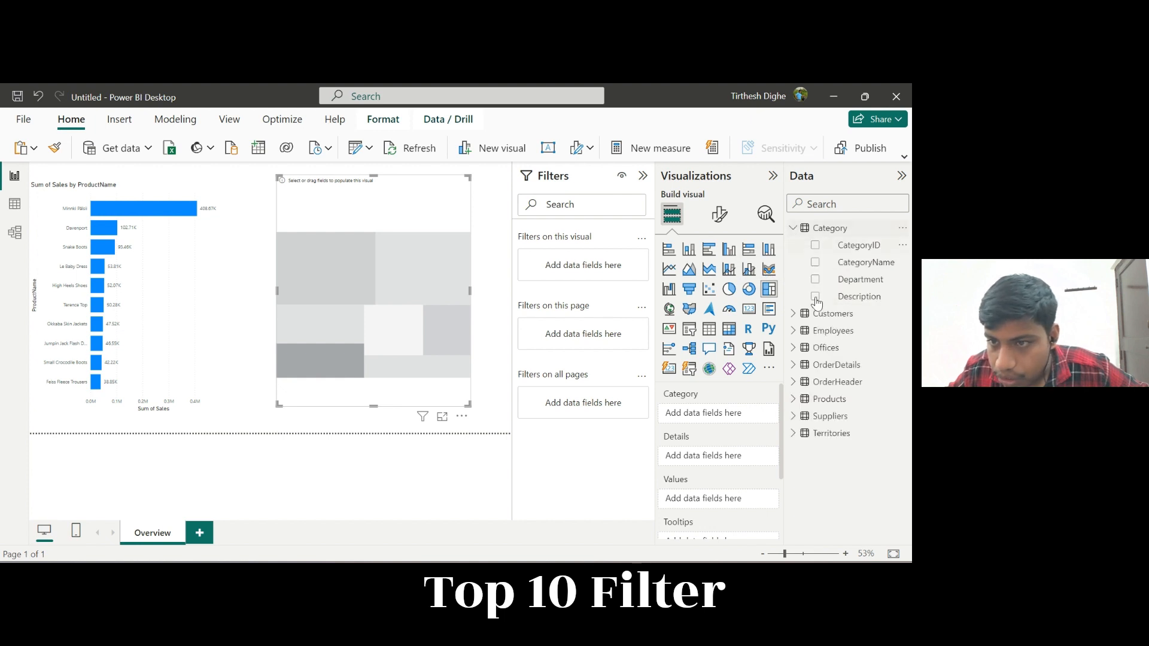
drag(865, 262, 729, 419)
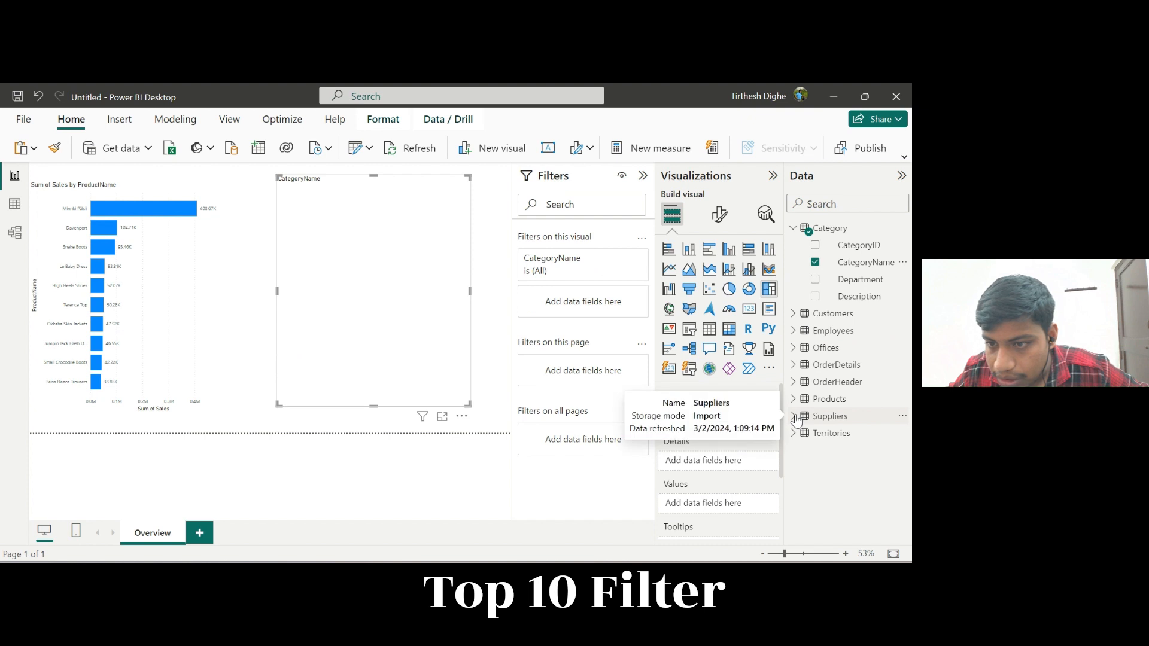
click(793, 366)
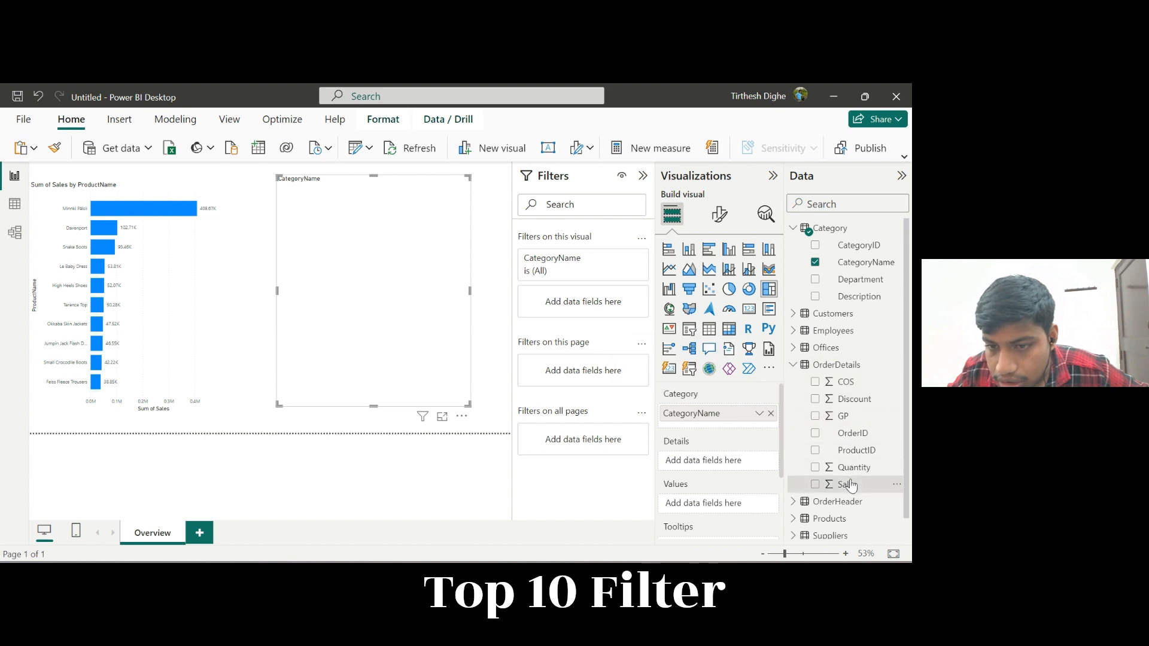
drag(849, 485, 734, 506)
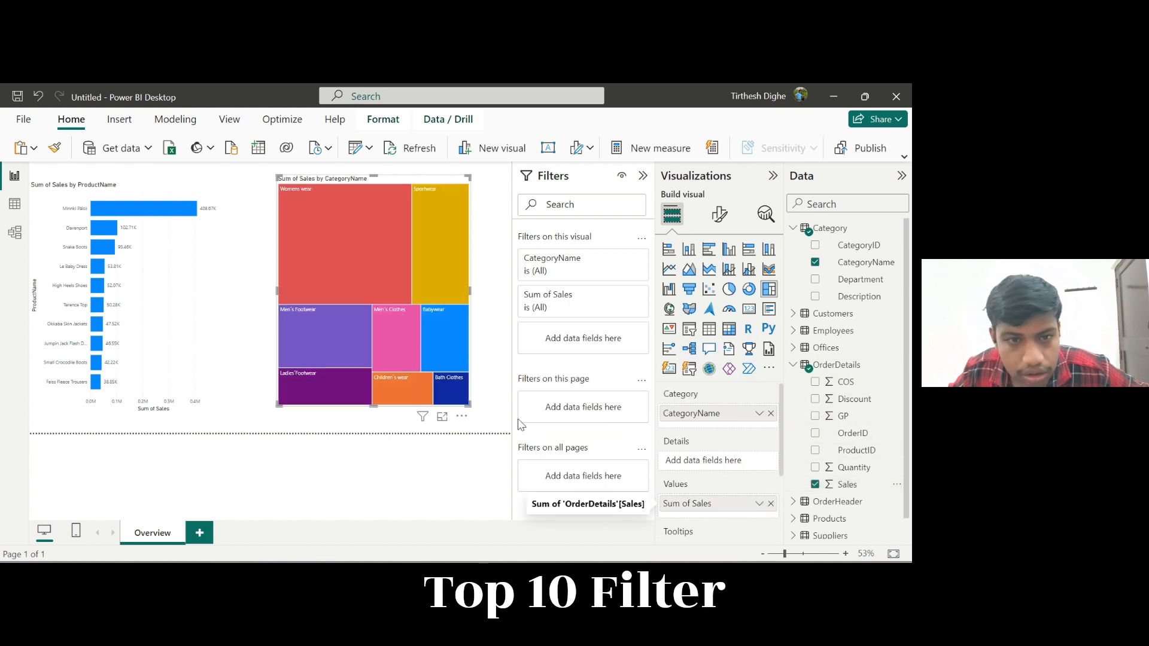
mouse_move(359, 239)
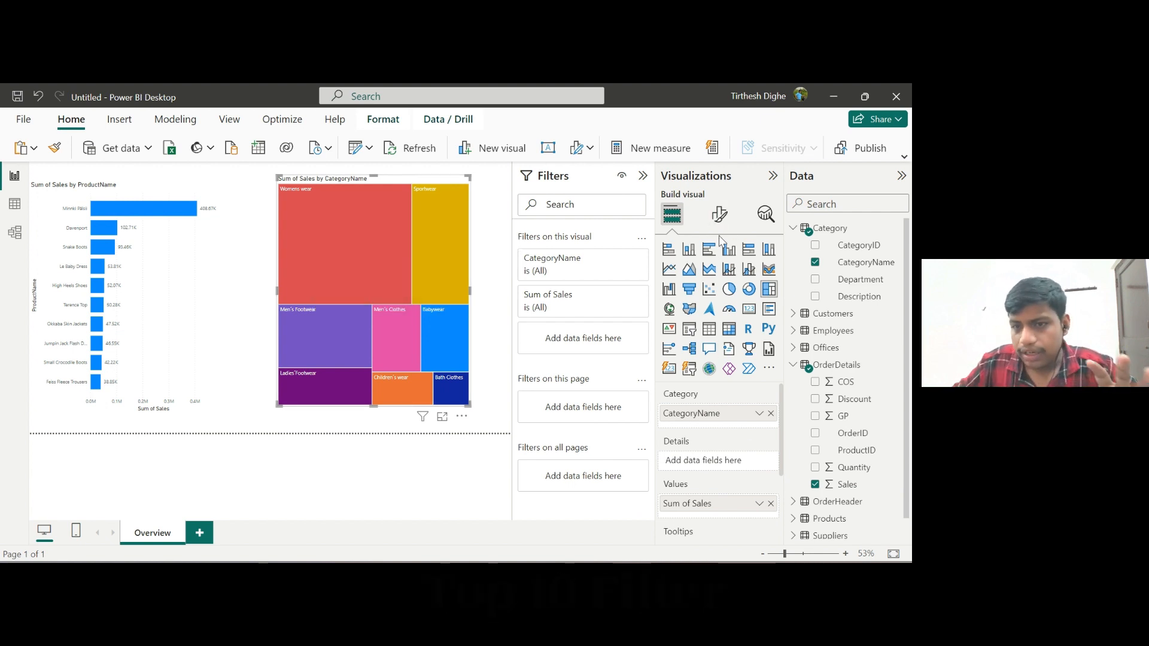
Turn on the treemap's data labels and set their font size to 14
click(719, 214)
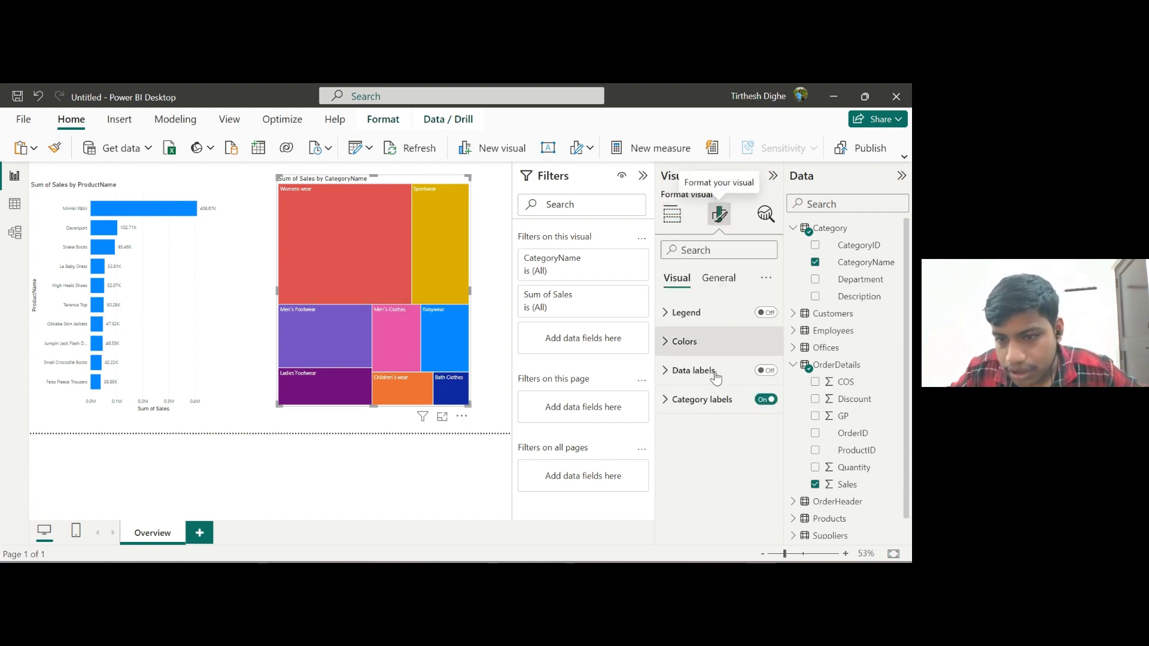
click(765, 371)
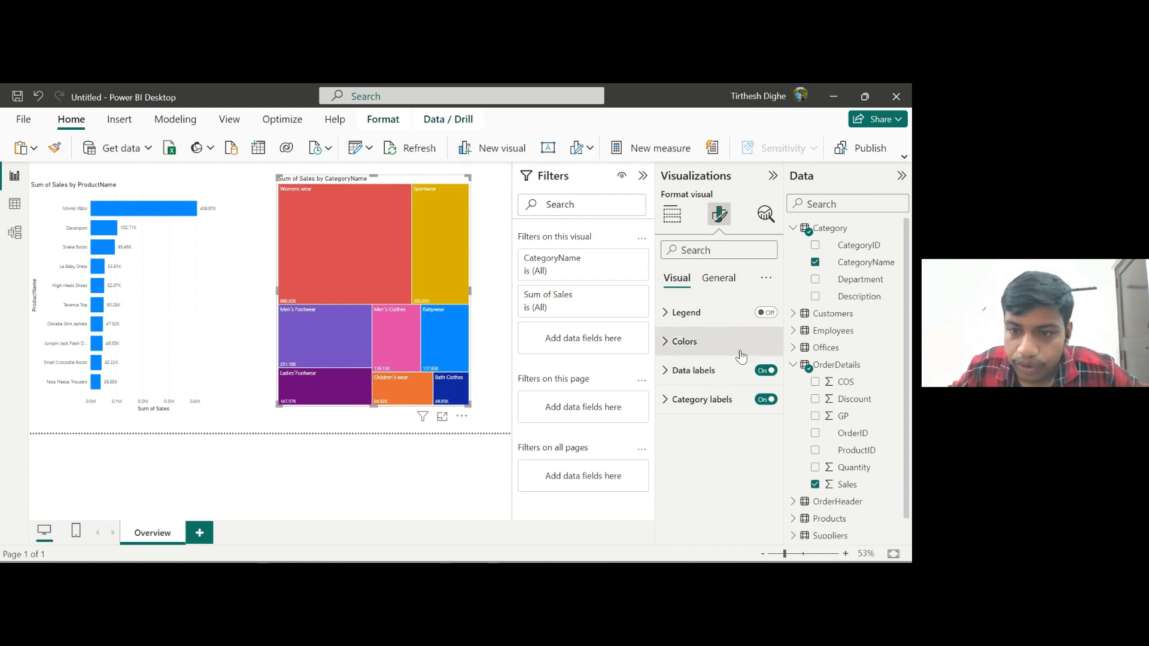
click(715, 372)
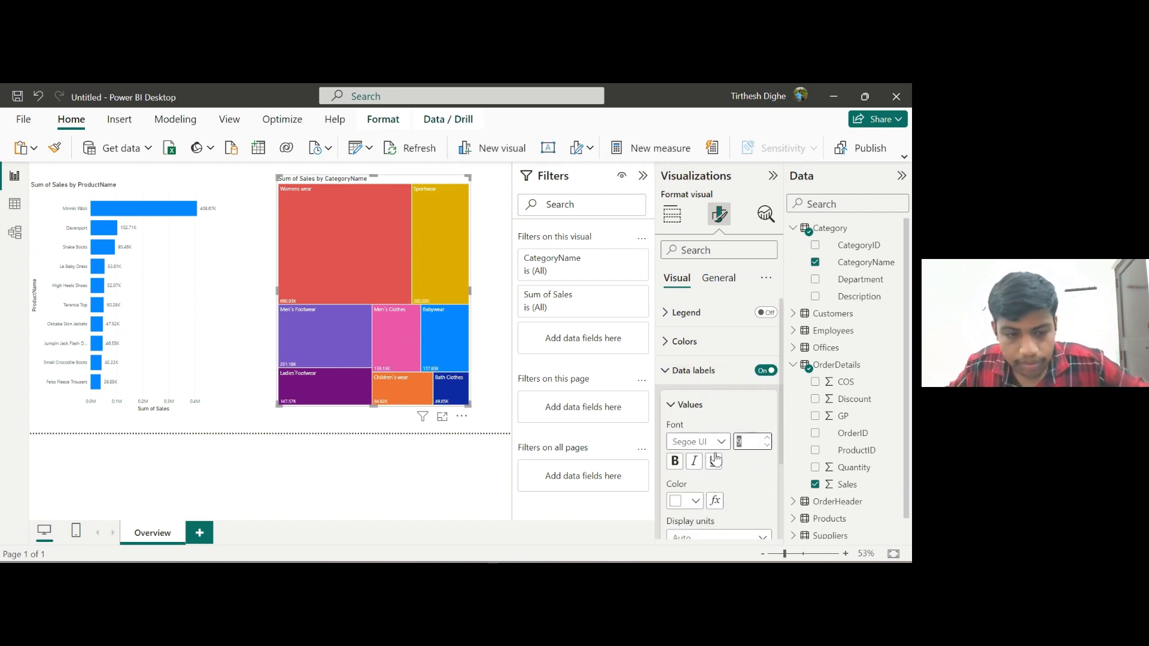
text(14)
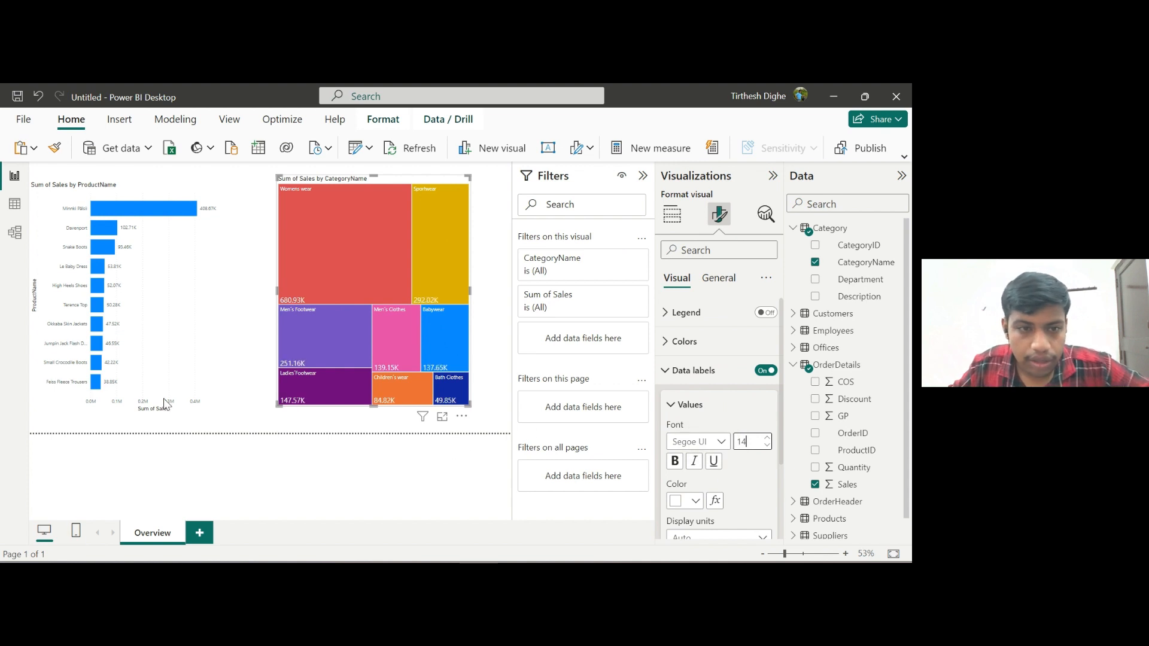
Check how selecting Sportwear in the treemap cross-highlights the product bar chart, and clear the selection
click(165, 406)
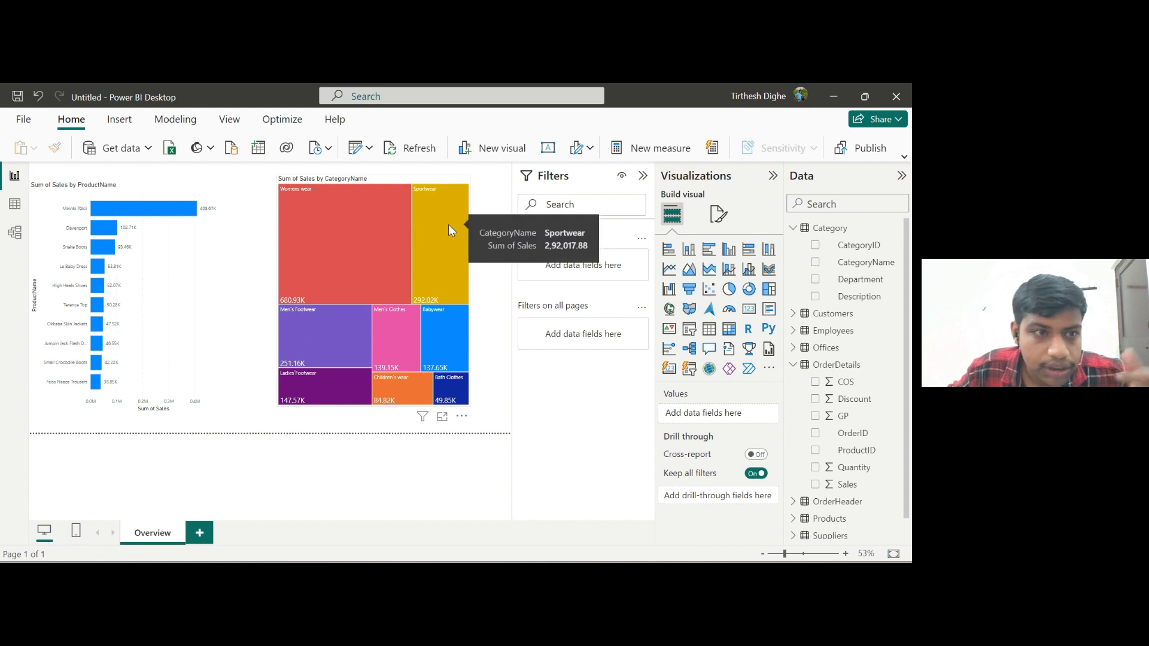
click(133, 192)
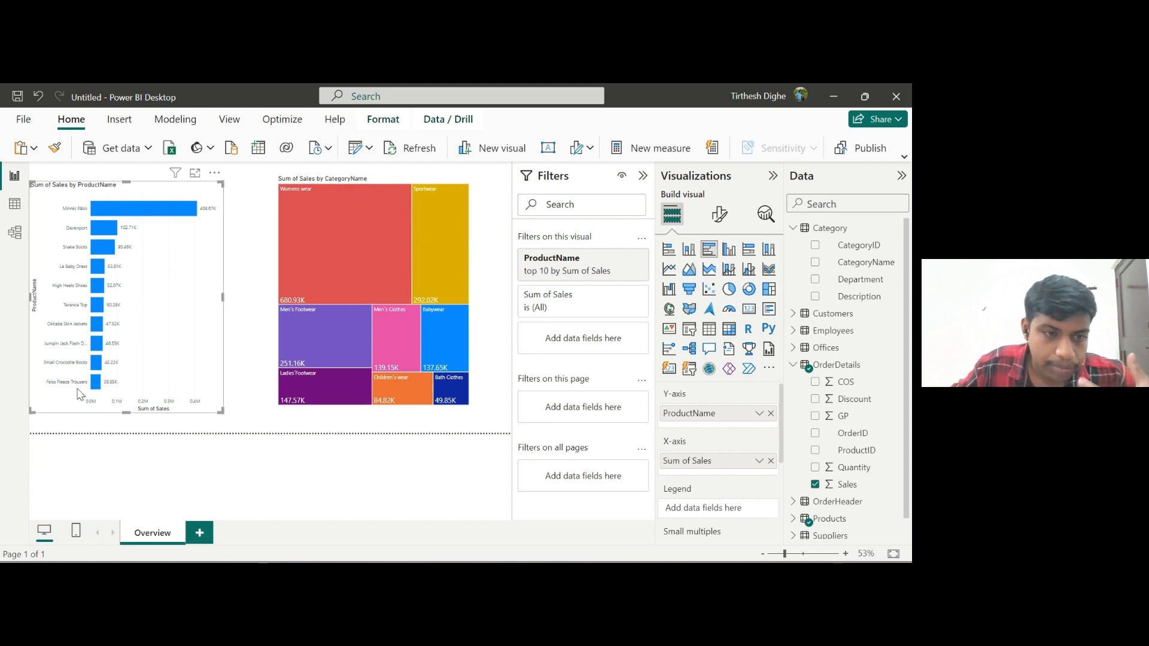
click(435, 234)
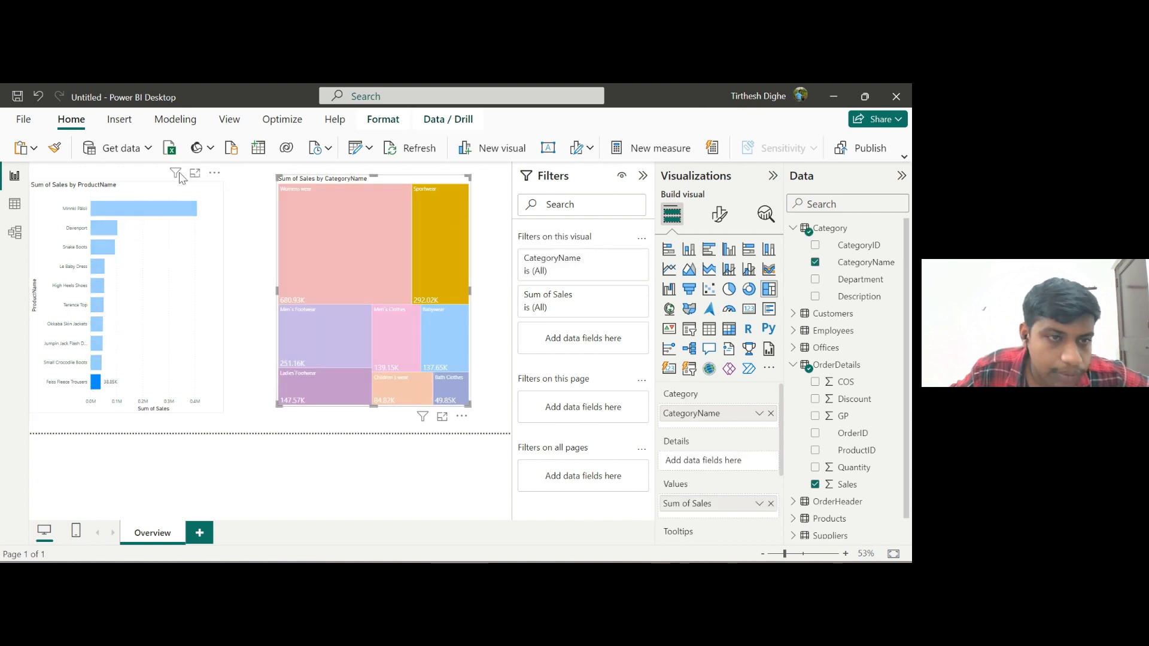
click(110, 189)
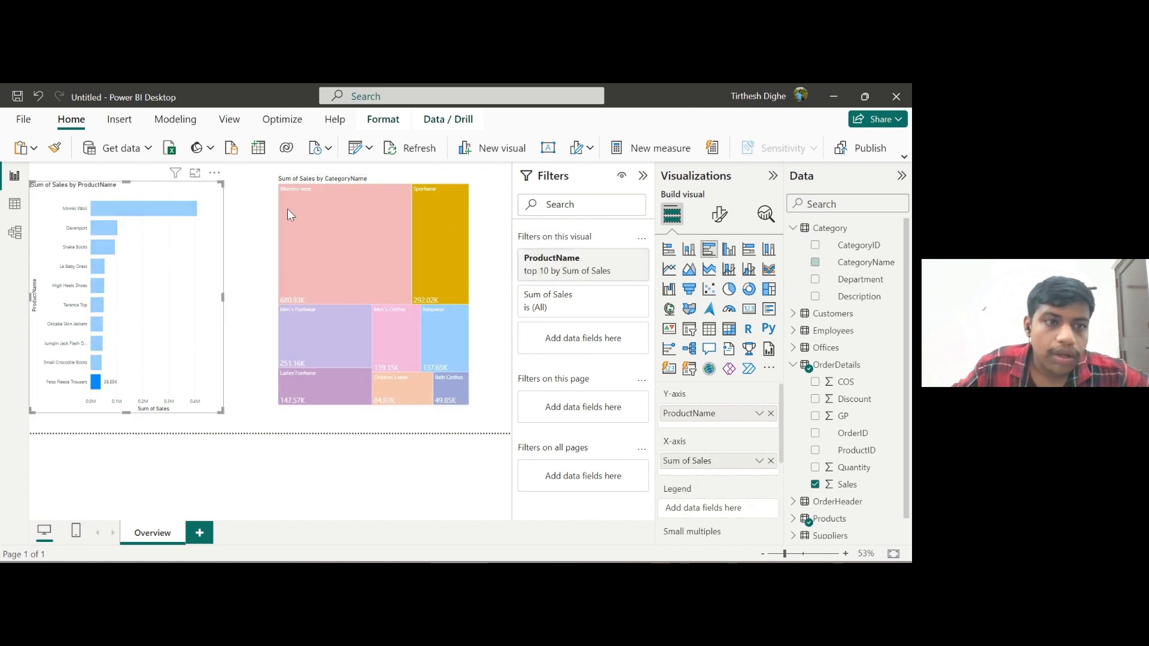
click(426, 197)
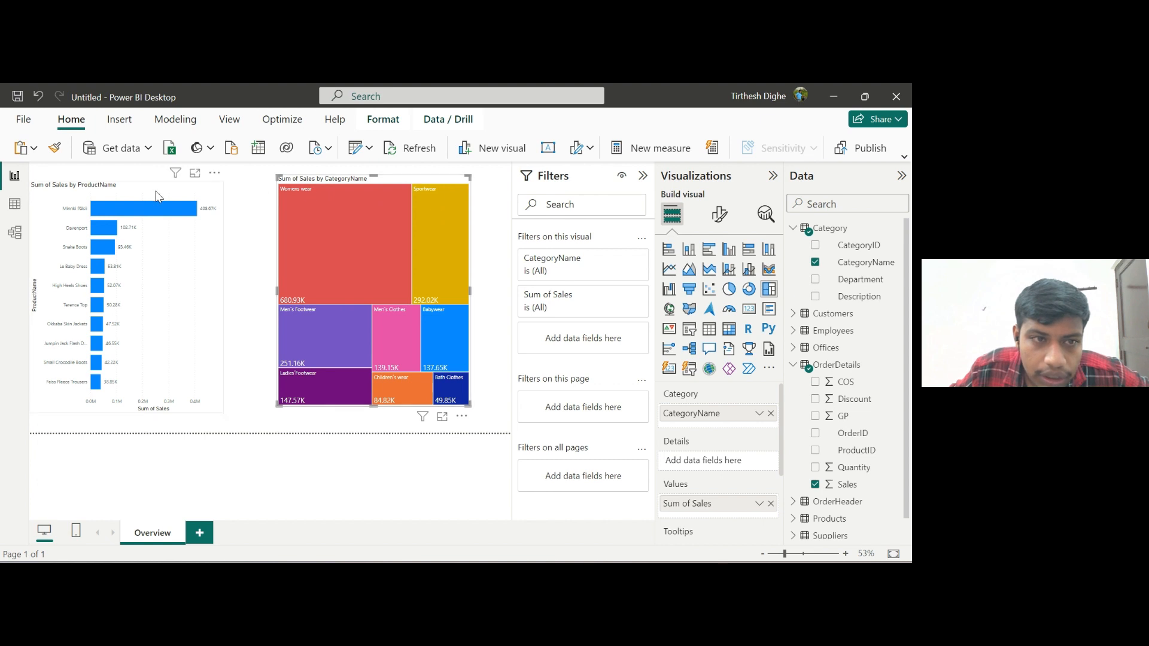
Turn on Edit interactions with the category treemap as the selected visual
click(388, 120)
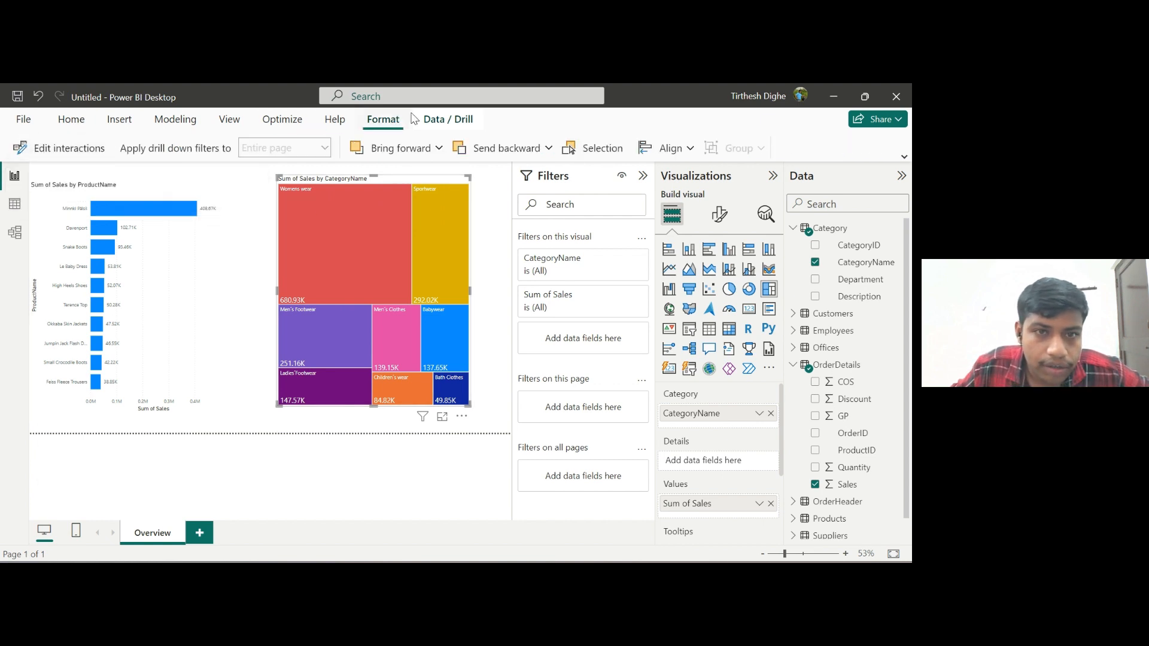
click(84, 121)
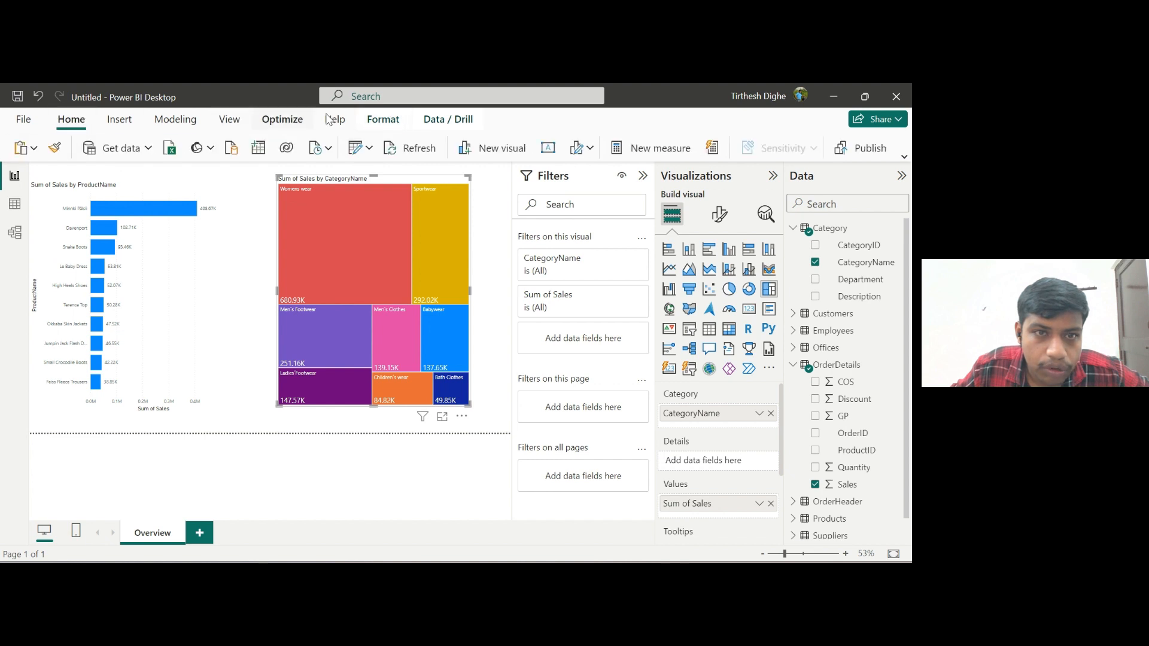
click(377, 120)
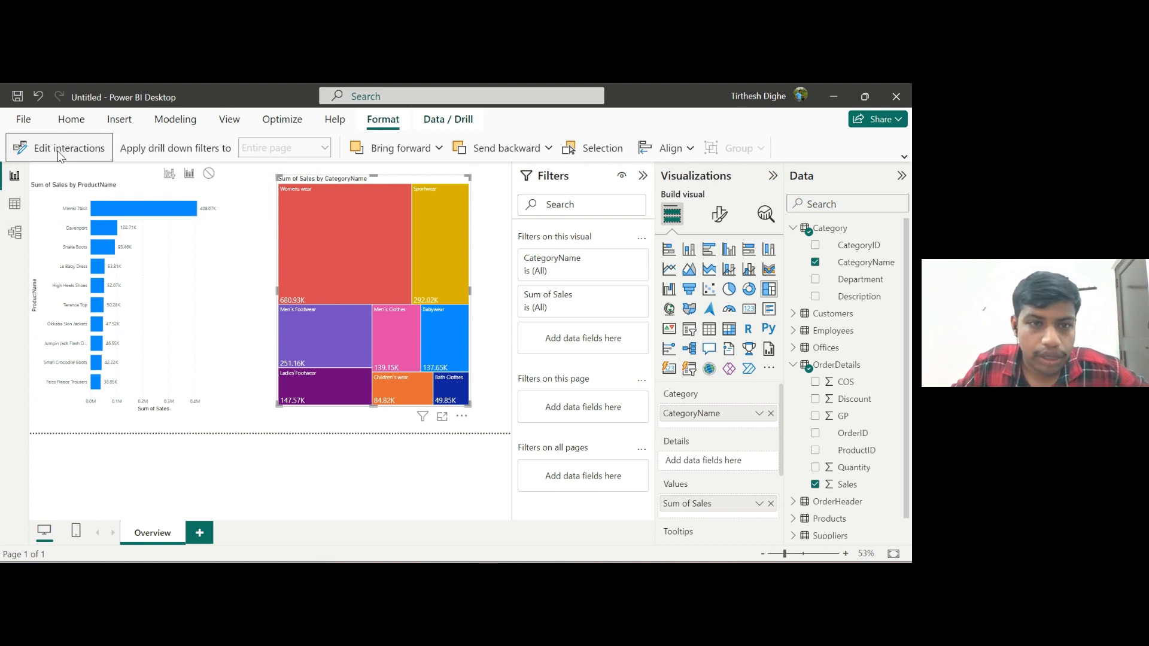
click(60, 154)
mouse_move(436, 207)
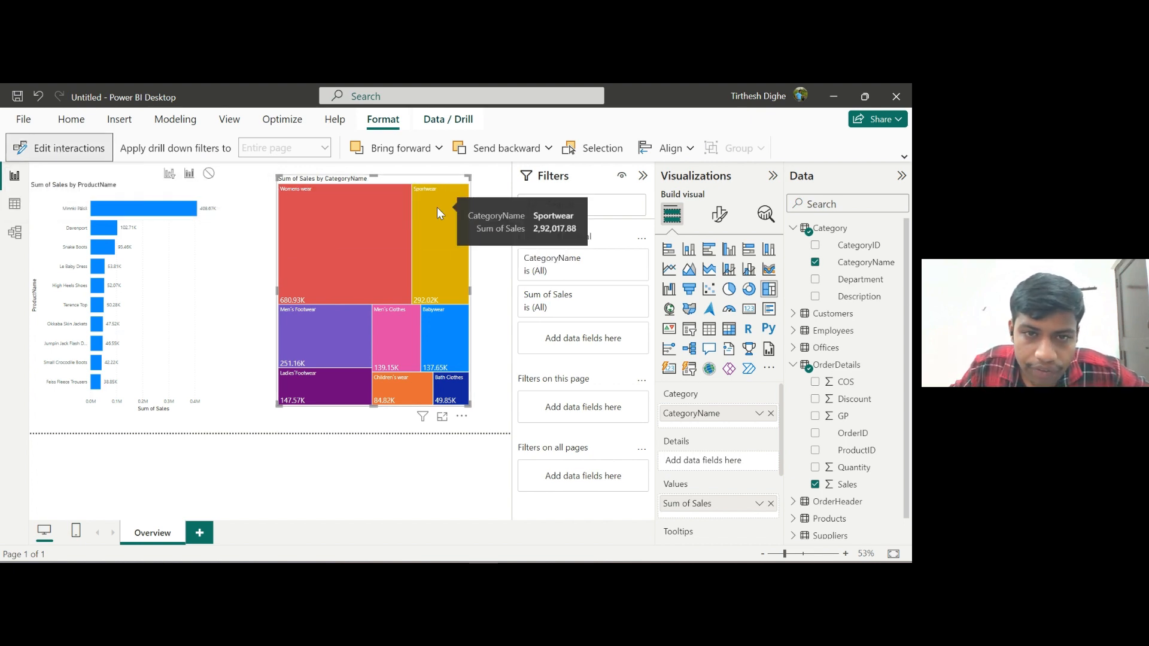
Try the Highlight and None interactions on the bar chart with Sportwear selected in the treemap
click(189, 174)
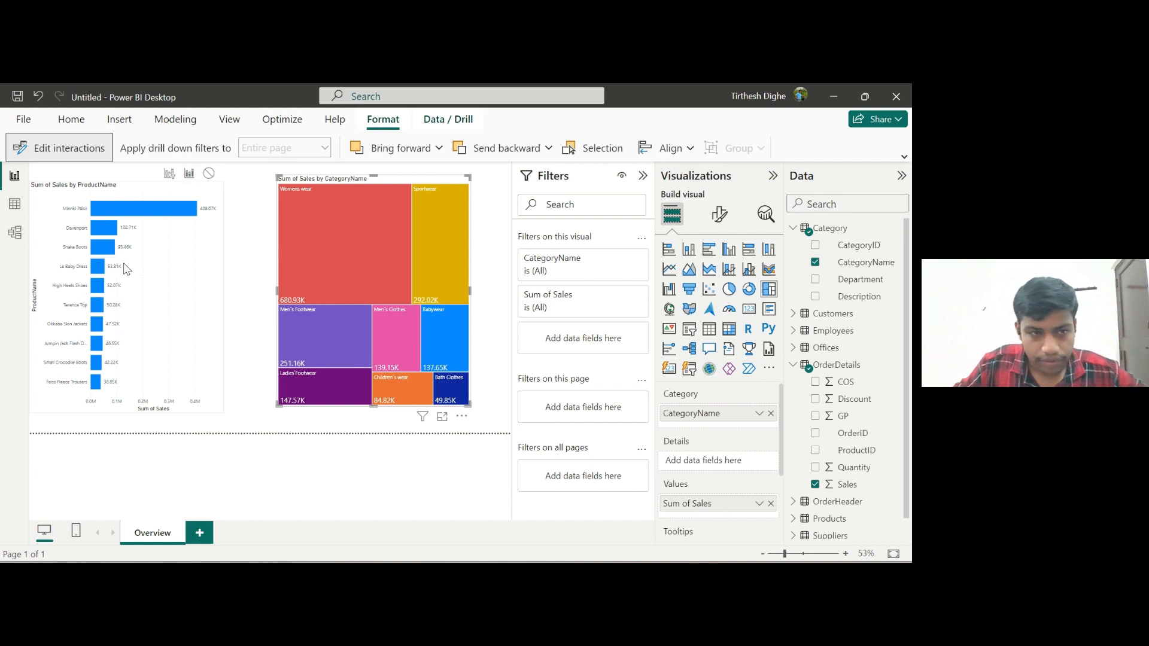
click(429, 228)
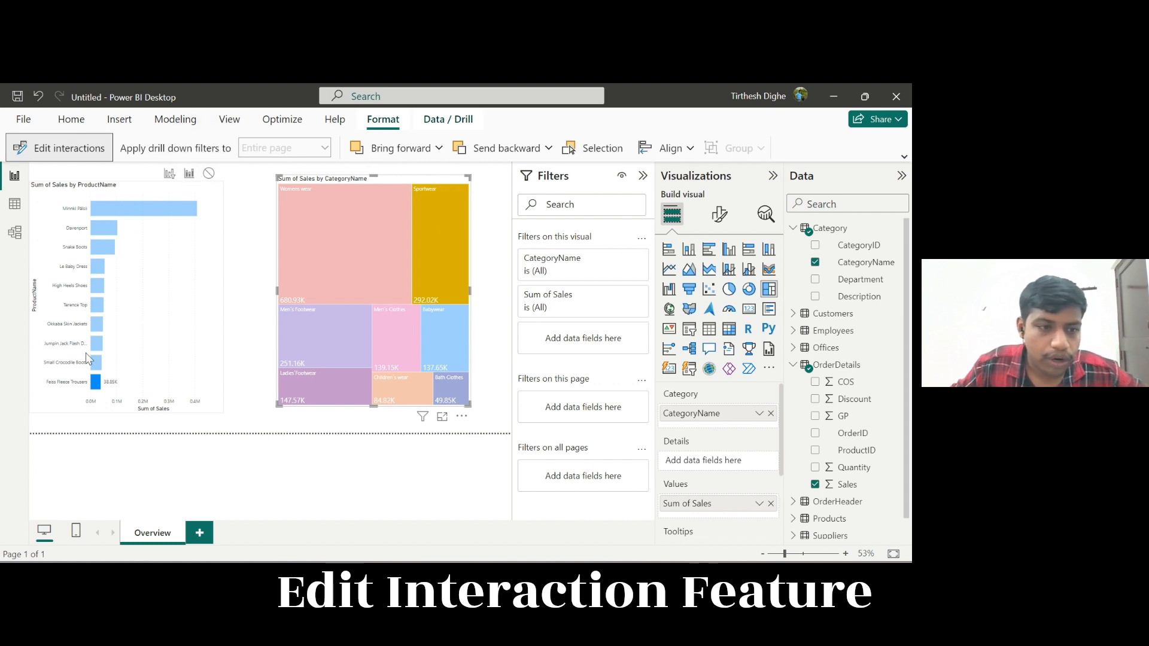
mouse_move(105, 390)
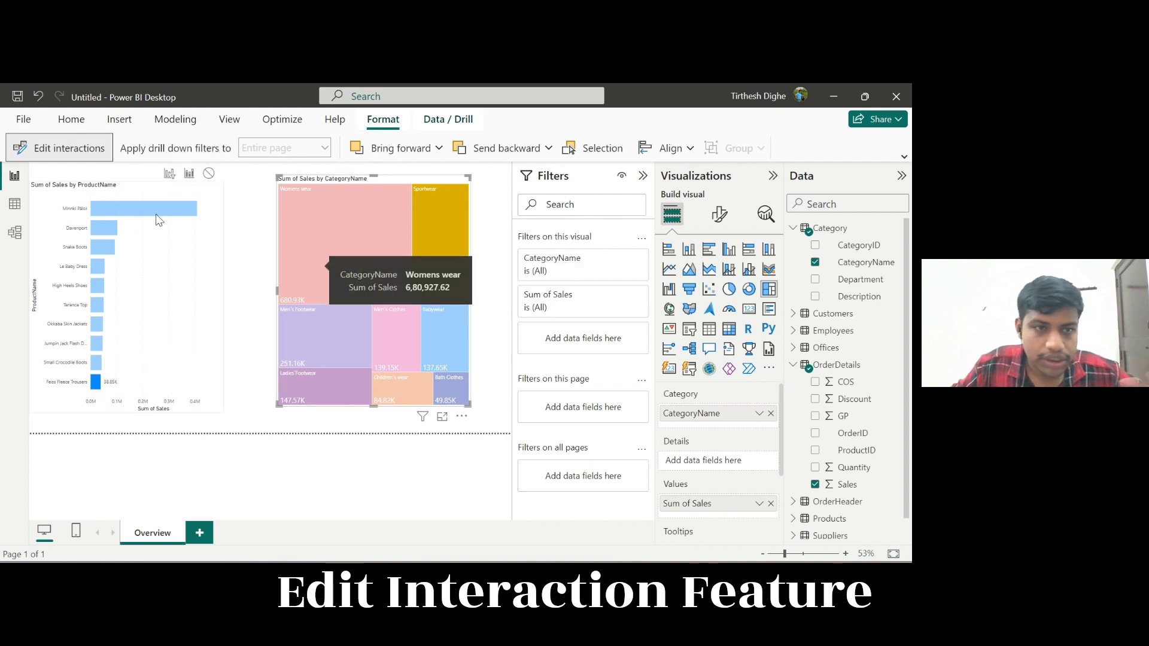
click(208, 174)
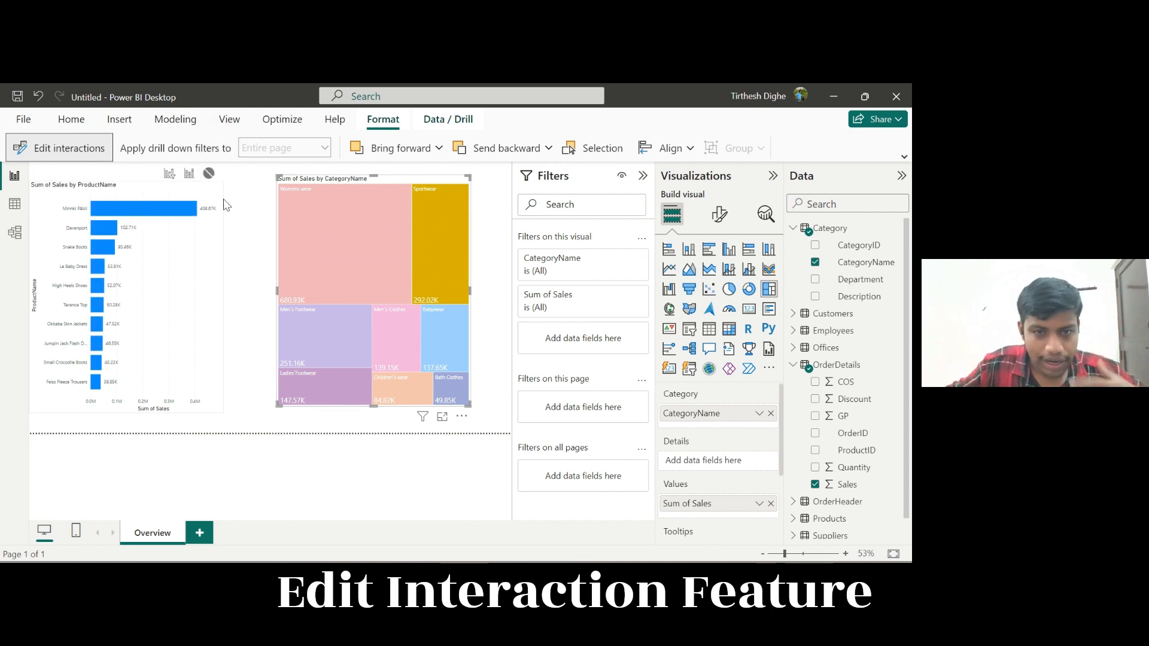
Set the treemap's interaction on the bar chart to Filter, test it with Womens wear, Men's Footwear and Children's wear, and clear the selection
click(170, 174)
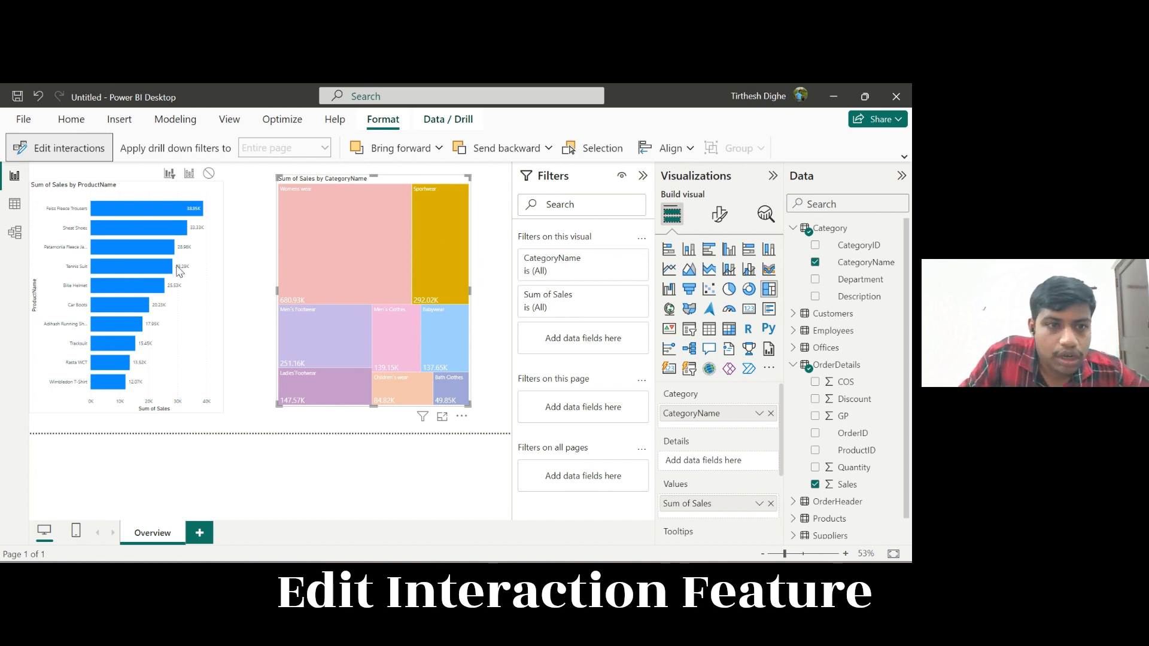
mouse_move(191, 219)
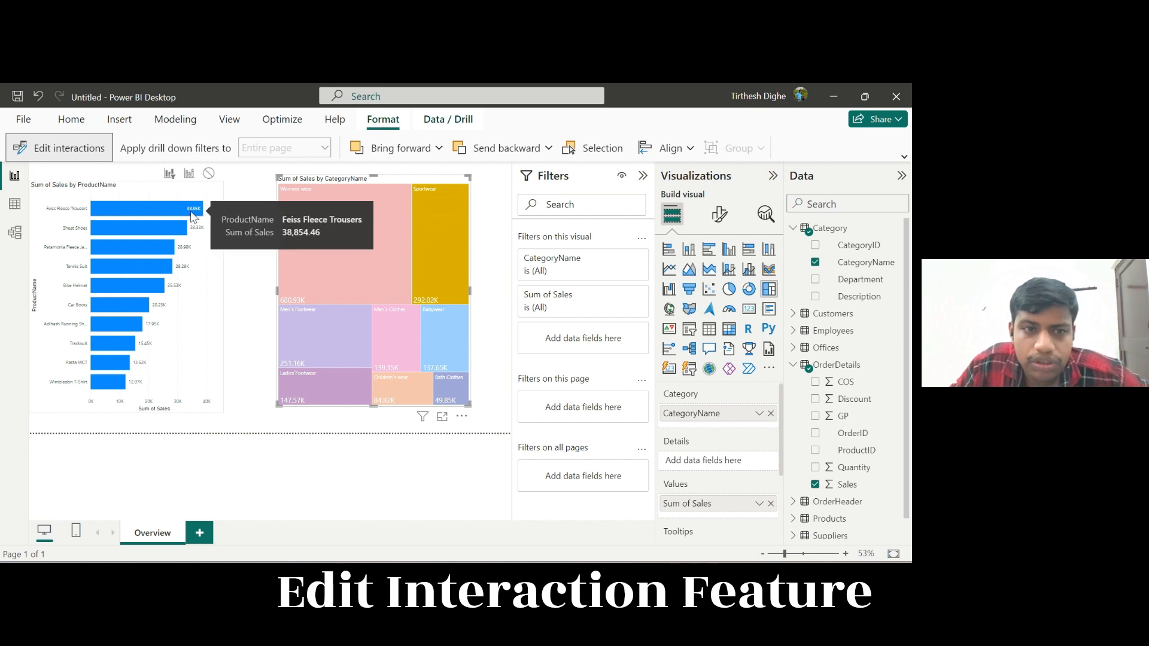
click(389, 222)
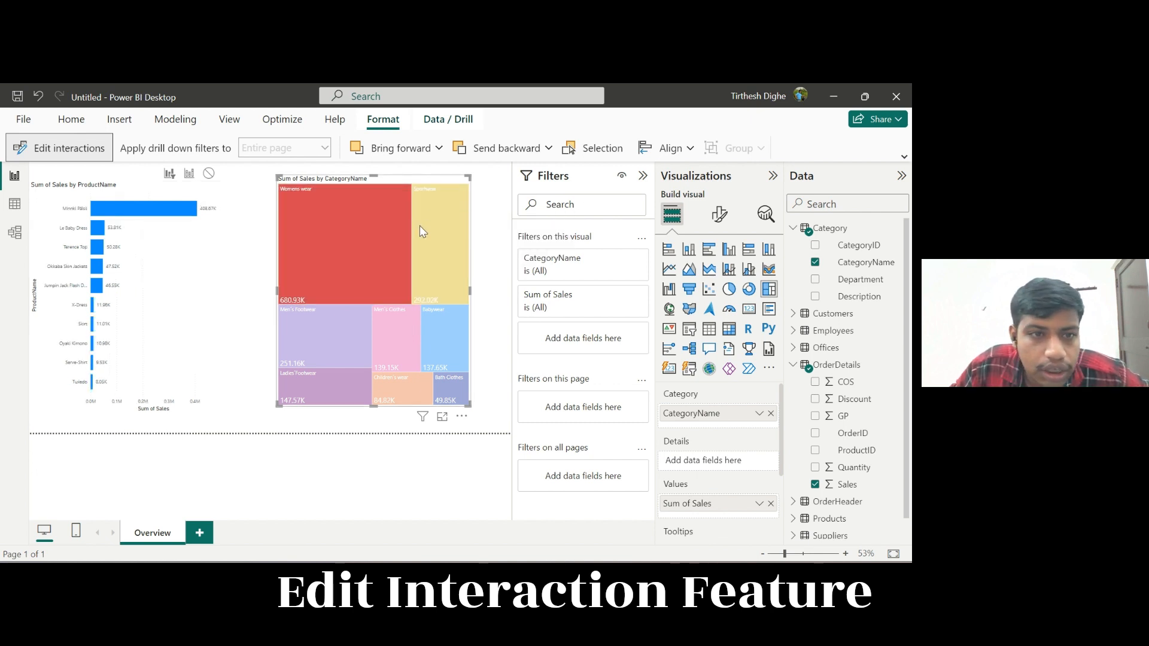
click(361, 346)
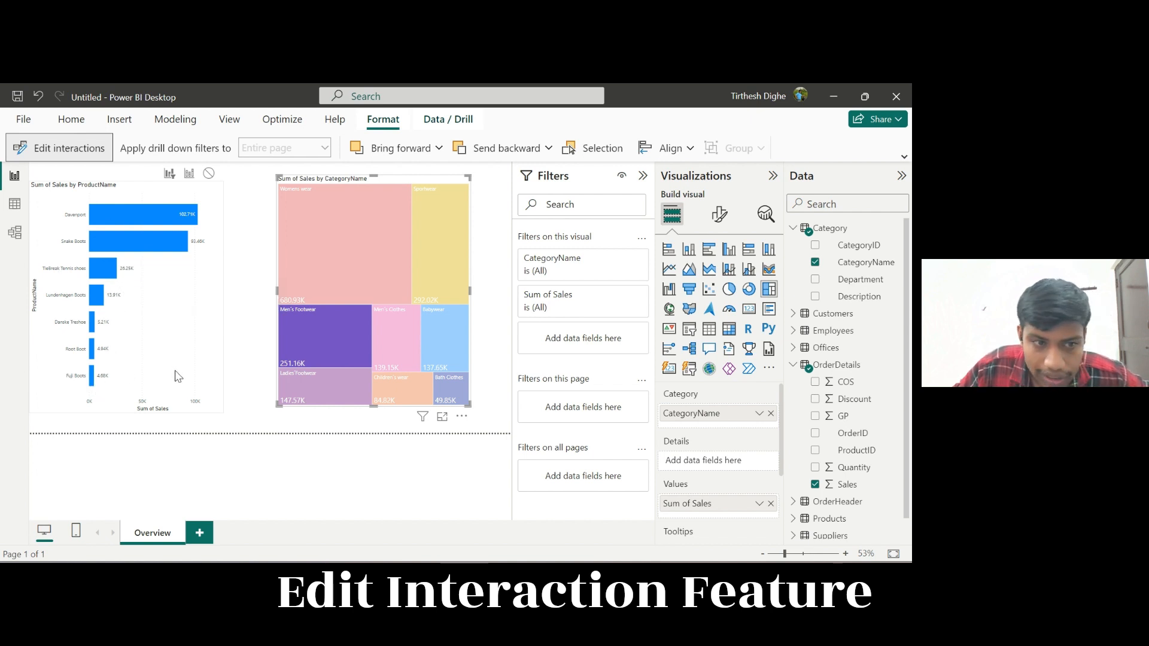
click(336, 343)
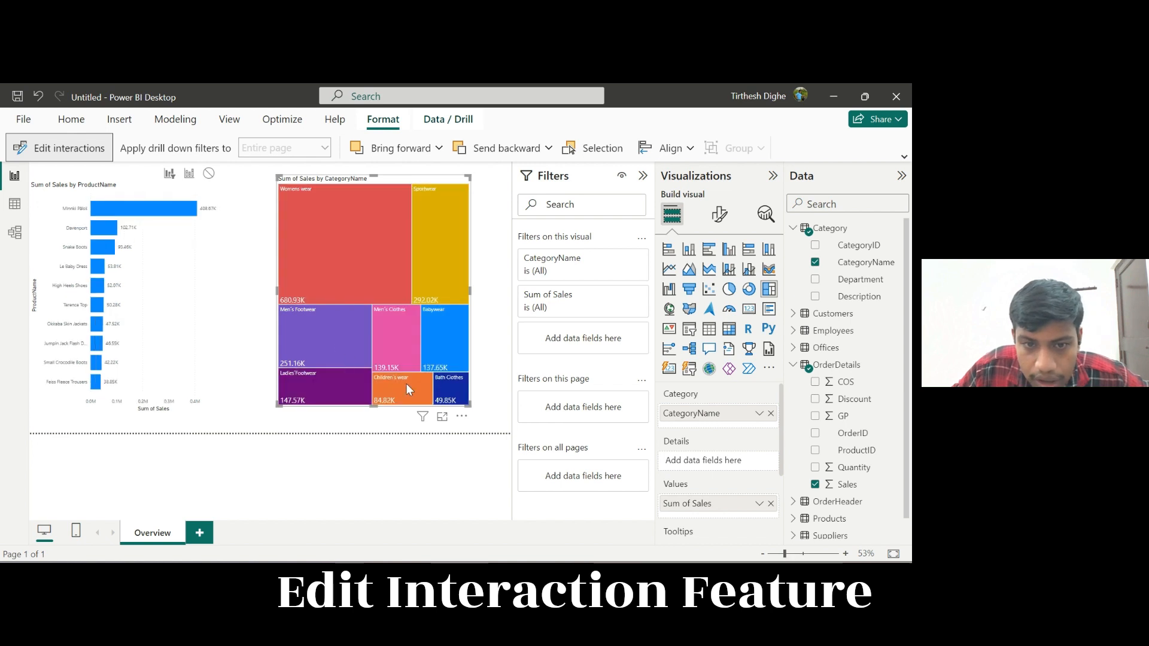
click(406, 386)
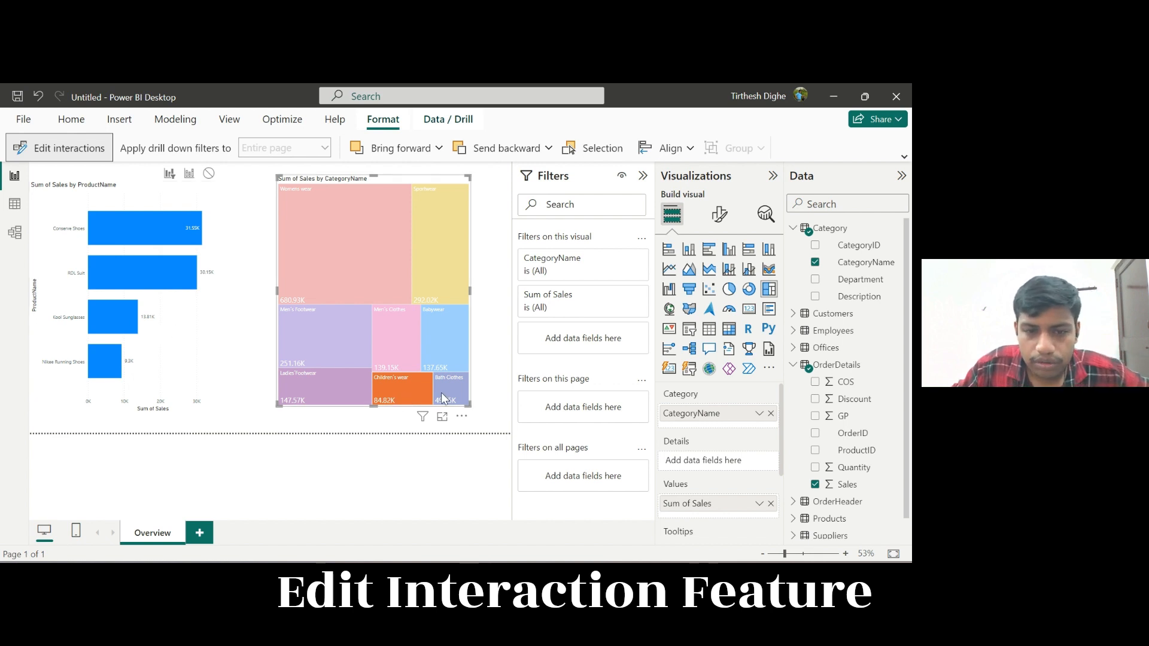
mouse_move(303, 399)
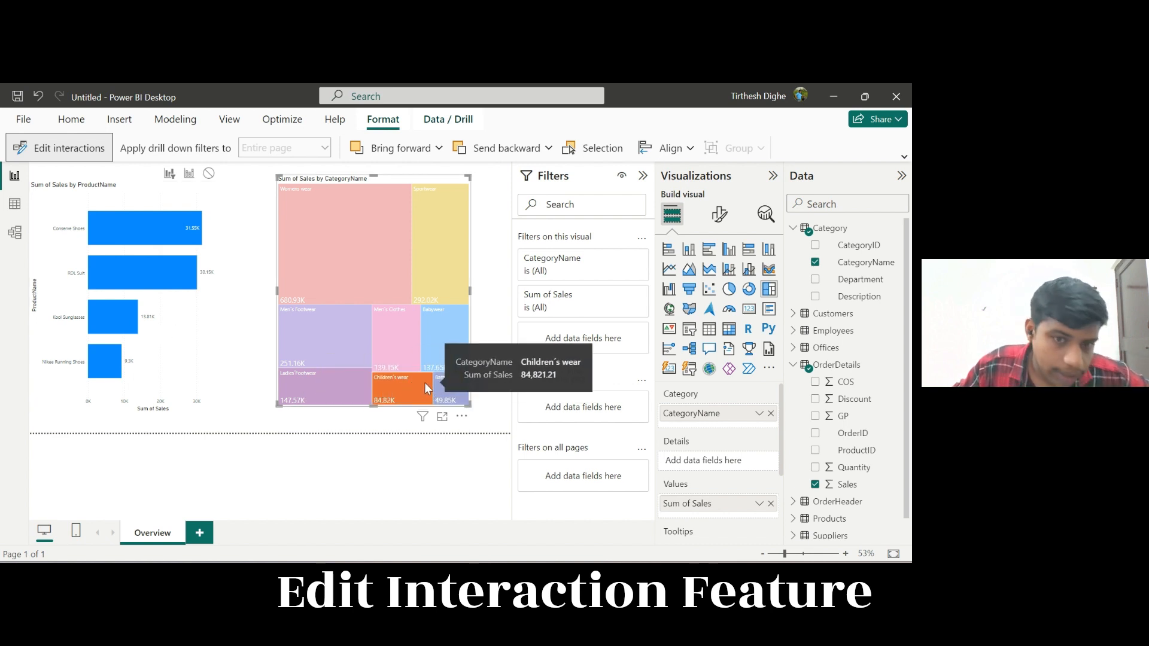
click(425, 382)
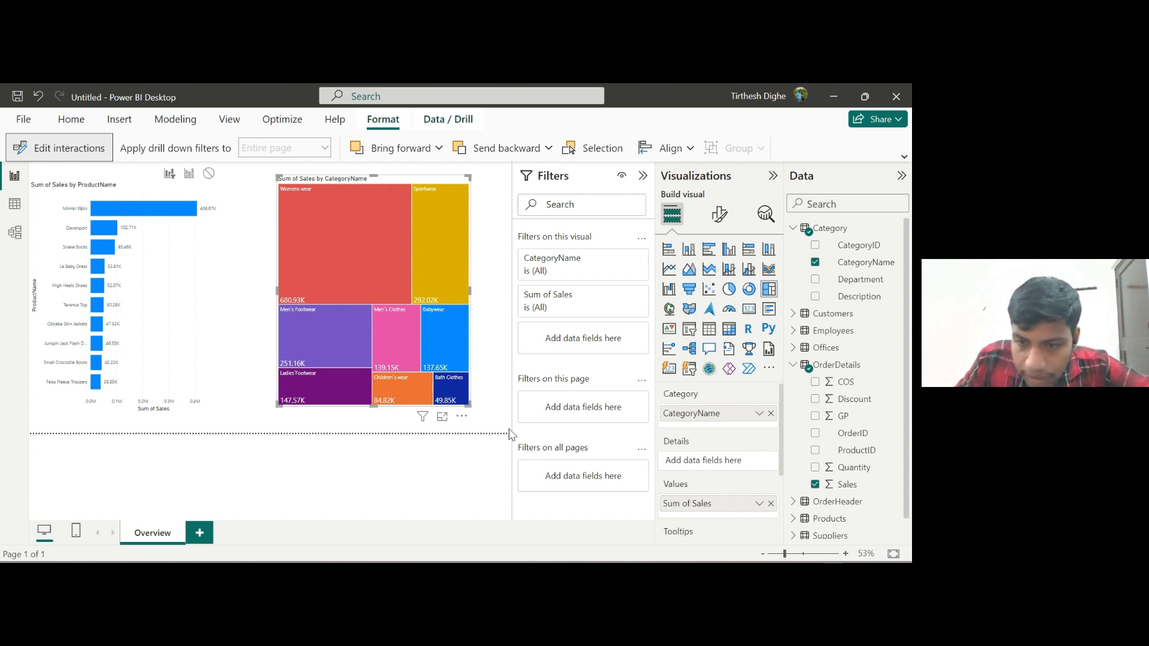
Collapse the Visualizations and Filters panes to enlarge the report canvas
click(773, 176)
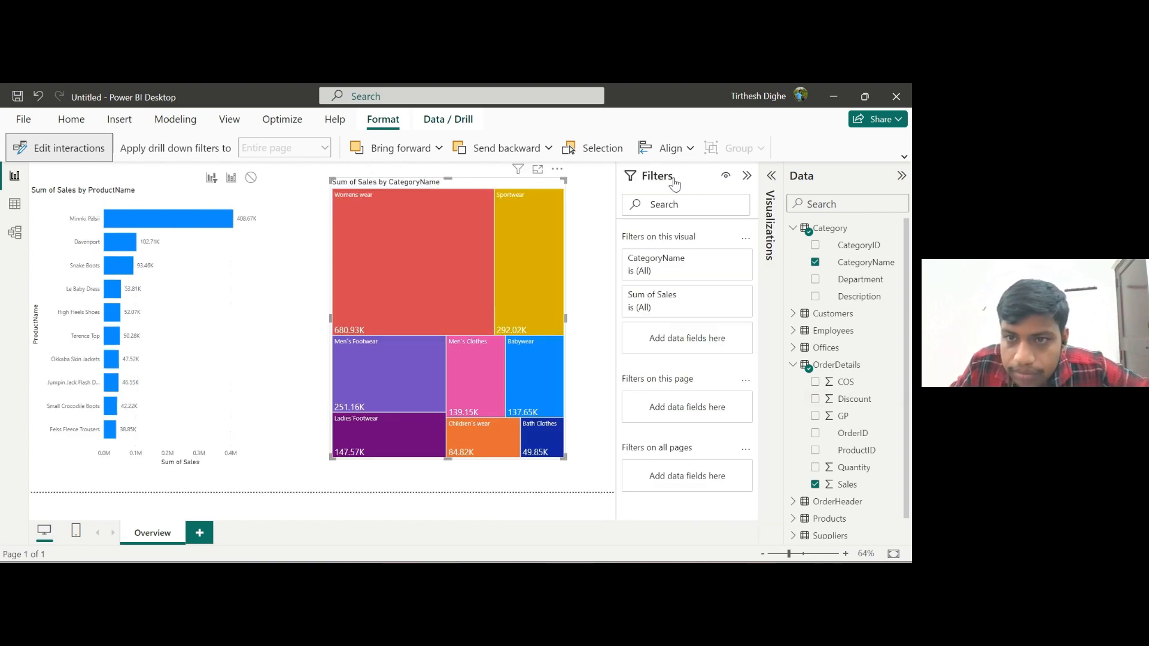
click(746, 175)
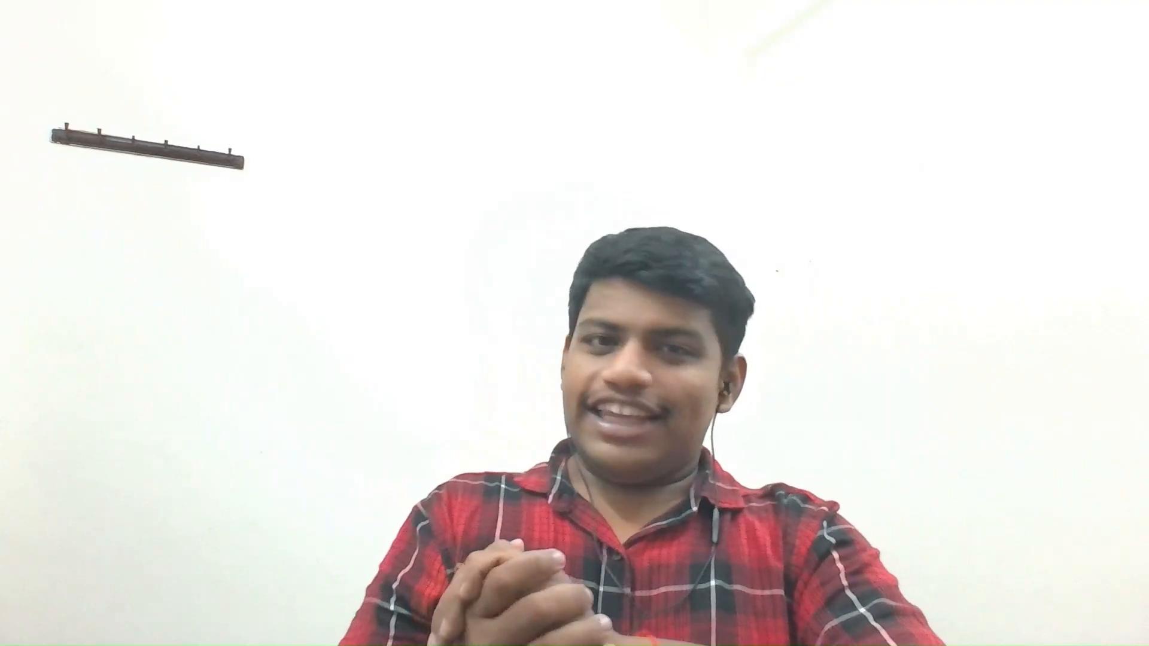